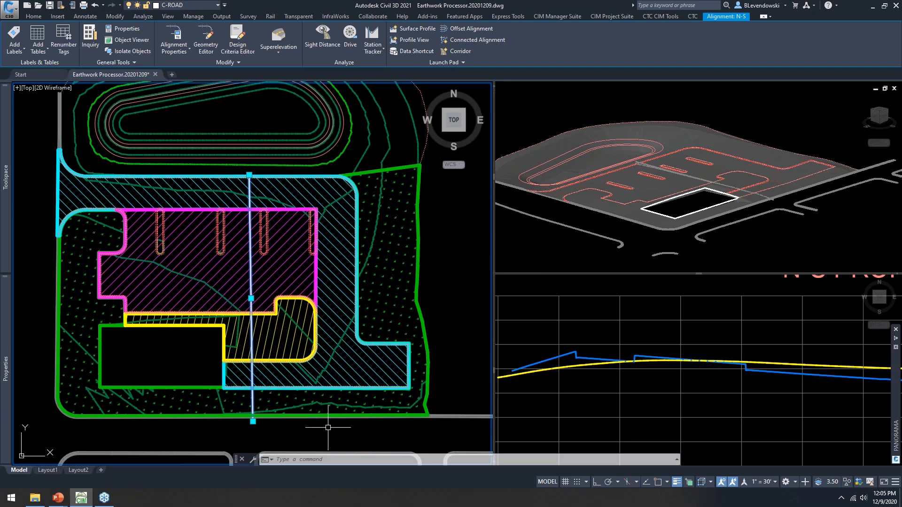
Step: Select and inspect the cyan pavement boundary while panning around the building and parking area
key(Escape)
key(Escape)
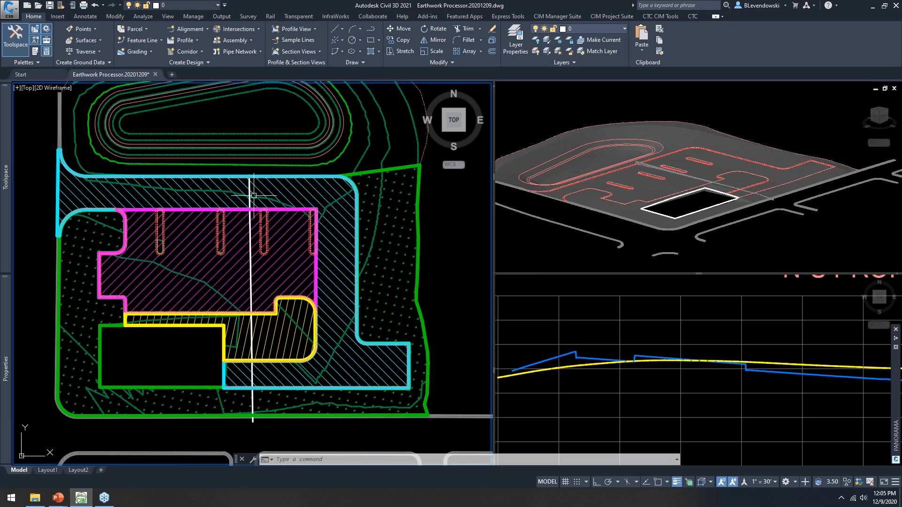
scroll(361, 177, up, 6)
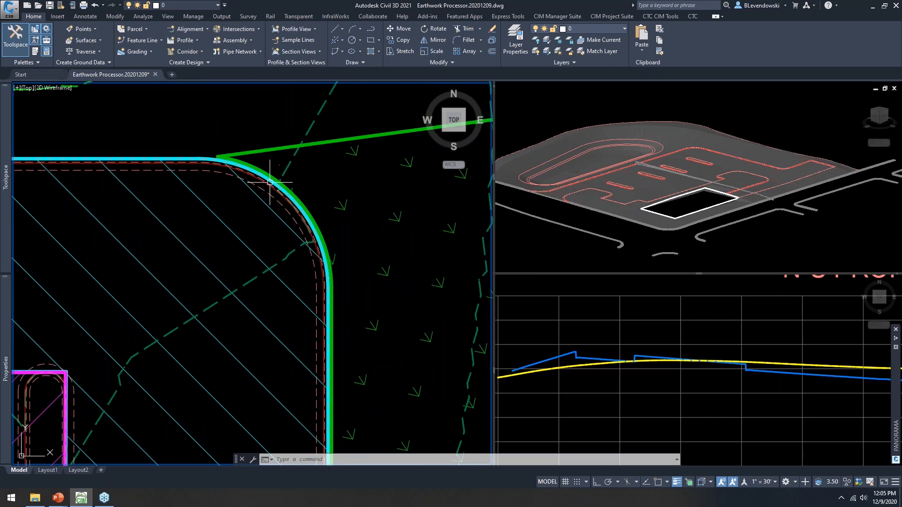
click(253, 168)
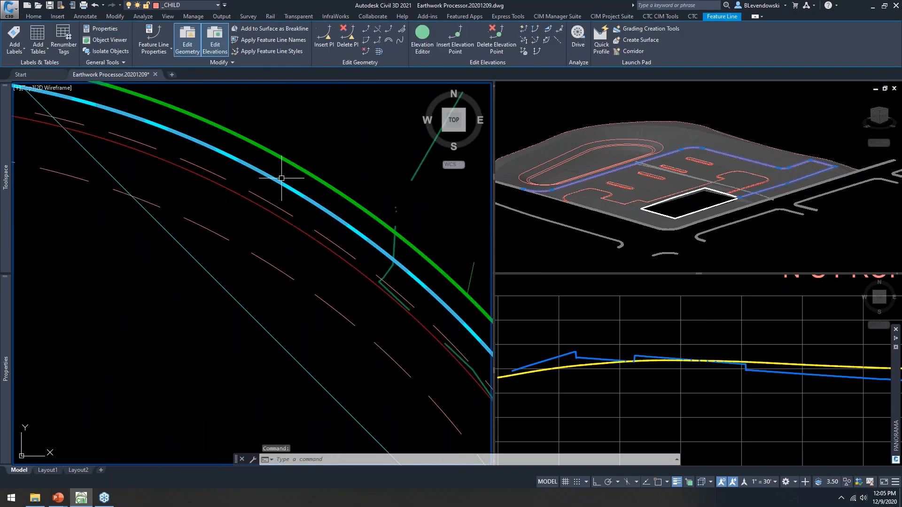
scroll(288, 177, down, 5)
scroll(416, 223, down, 5)
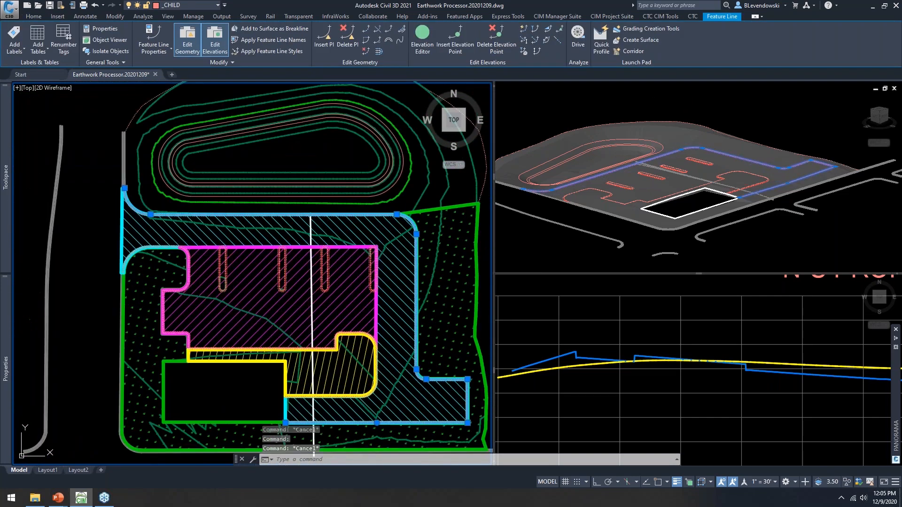
key(Escape)
key(Escape)
scroll(170, 201, up, 7)
click(166, 201)
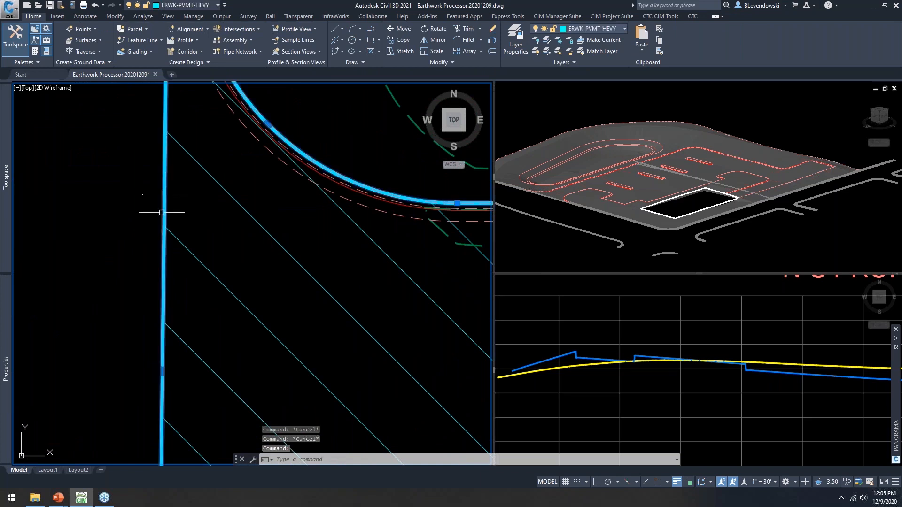
scroll(165, 204, down, 6)
middle_drag(372, 244, 316, 244)
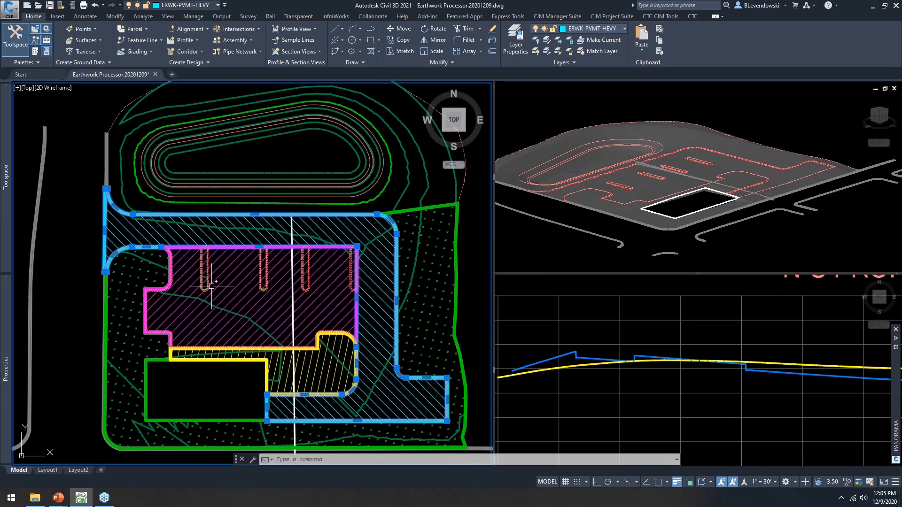
scroll(208, 285, up, 2)
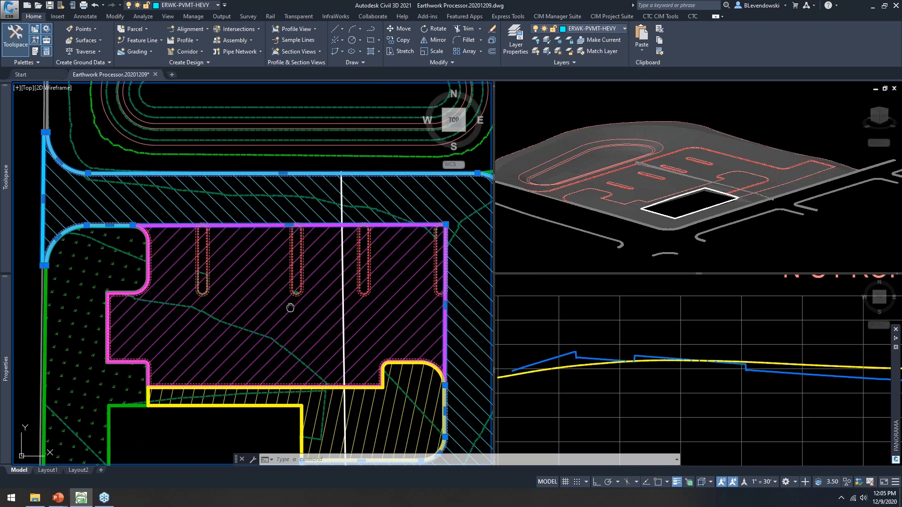
middle_drag(298, 306, 281, 255)
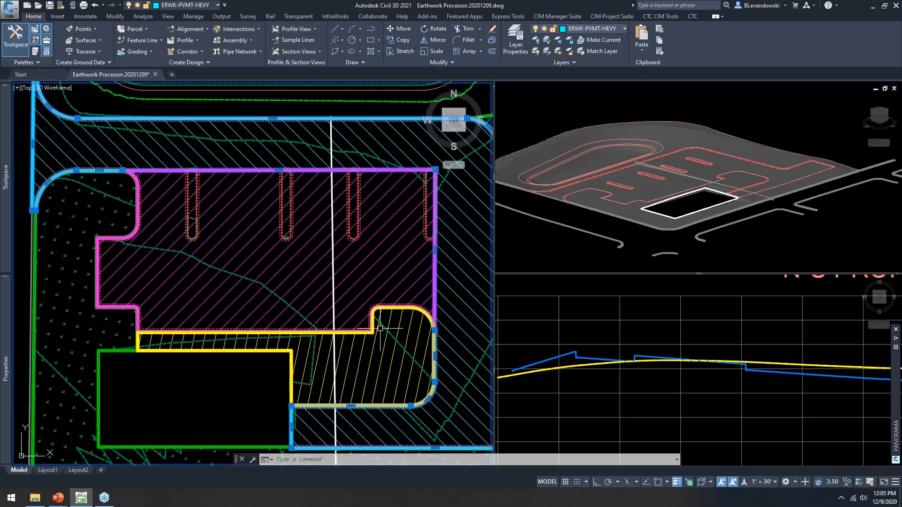
scroll(381, 310, up, 4)
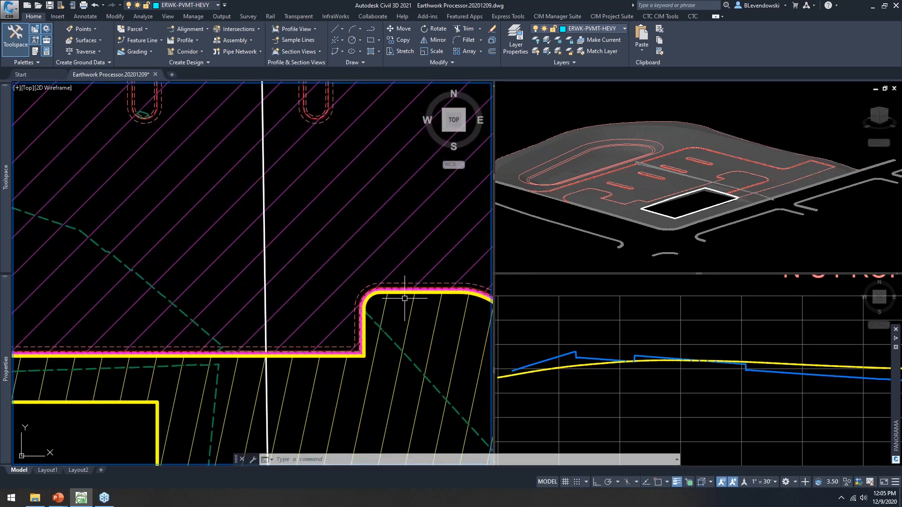
scroll(407, 301, down, 2)
mouse_move(340, 374)
middle_down()
mouse_move(451, 299)
mouse_move(373, 295)
mouse_move(397, 296)
middle_up()
scroll(274, 283, down, 2)
key(Escape)
key(Escape)
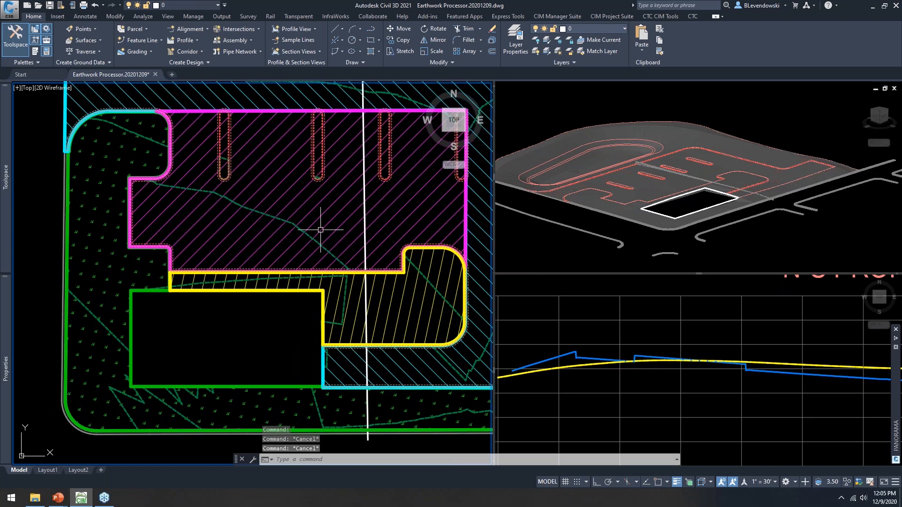
Step: Dismiss the update notification and reselect the cyan pavement boundary after repositioning the plan
mouse_move(322, 201)
middle_down()
mouse_move(303, 255)
mouse_move(291, 260)
middle_up()
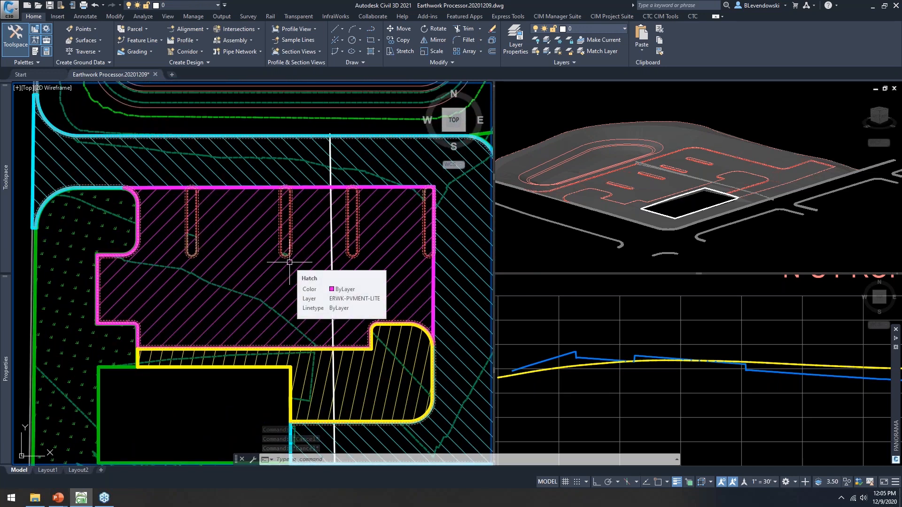
middle_drag(251, 209, 245, 242)
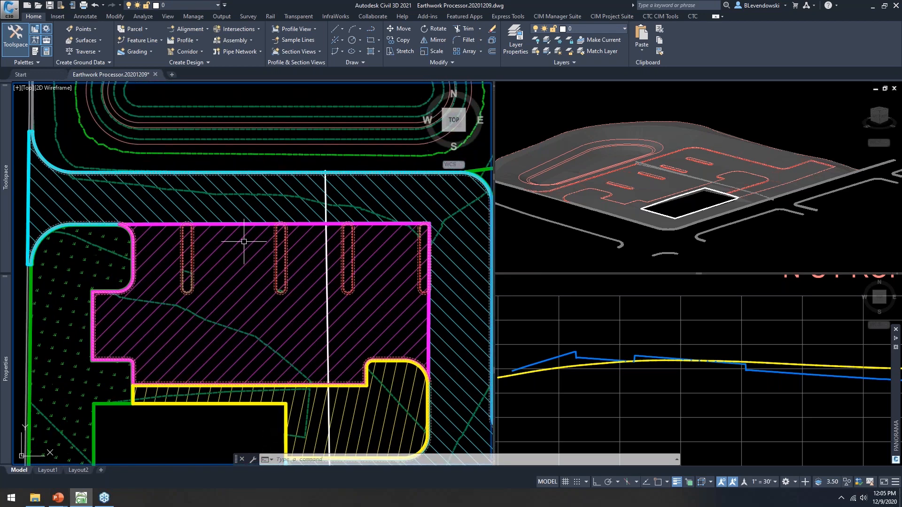
scroll(181, 238, up, 2)
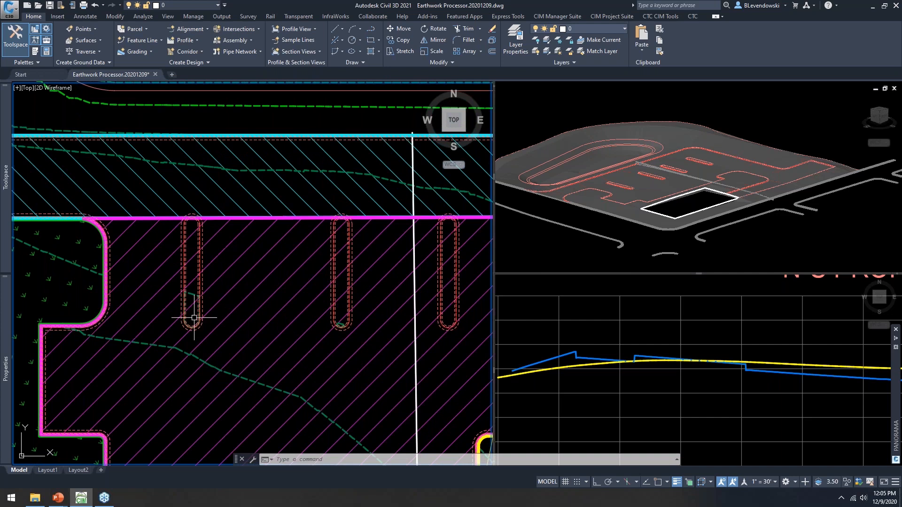
scroll(263, 262, down, 2)
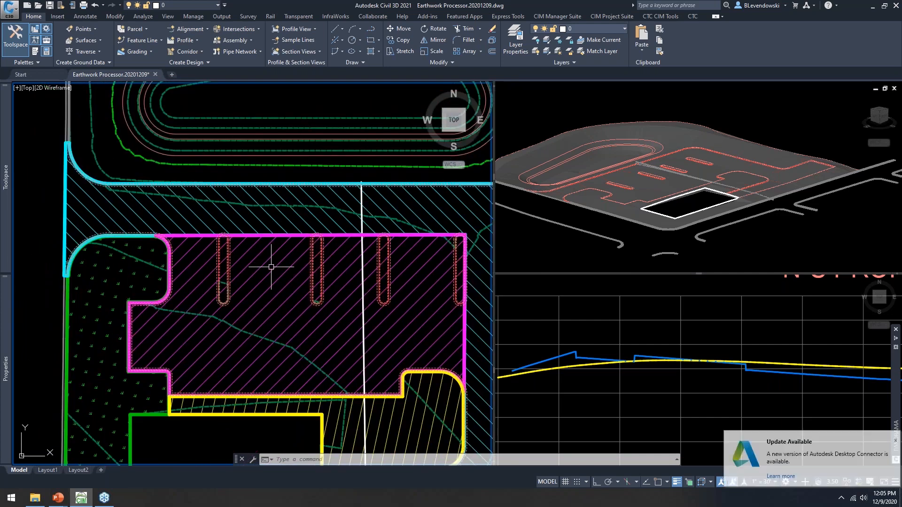
click(895, 440)
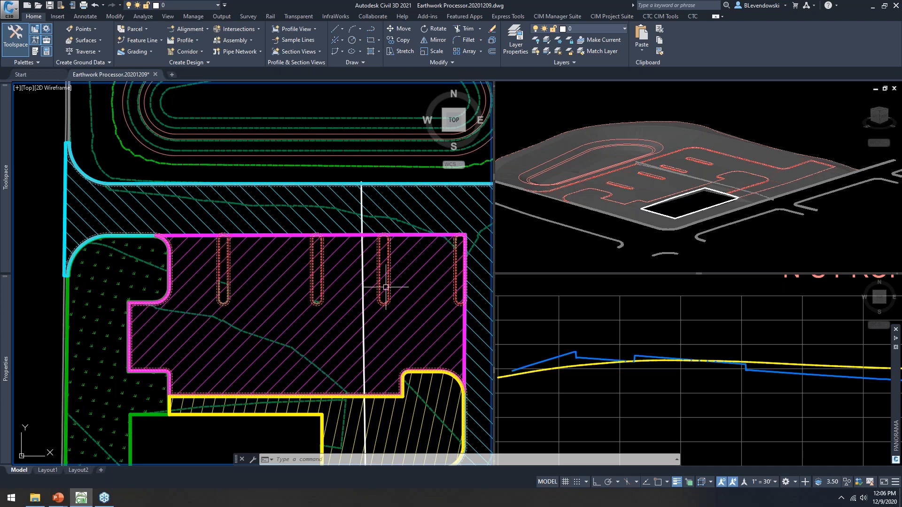
middle_drag(416, 277, 382, 241)
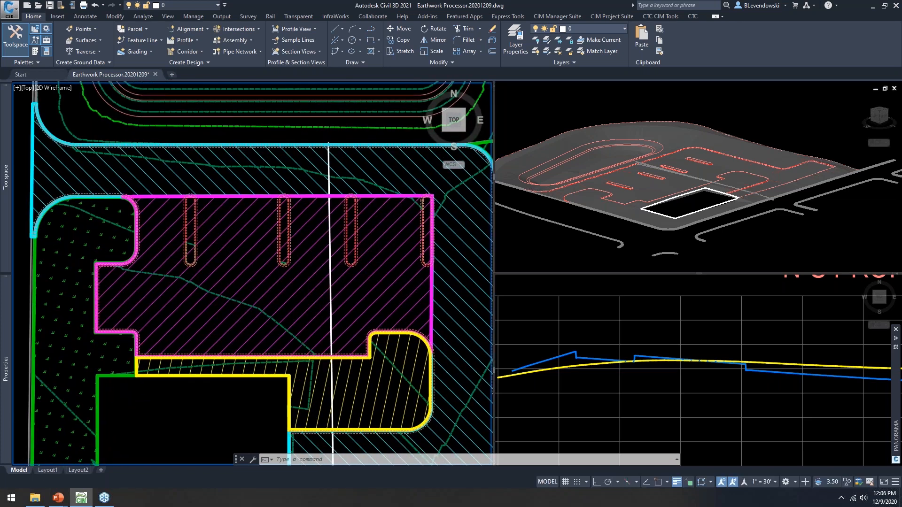
scroll(301, 298, down, 2)
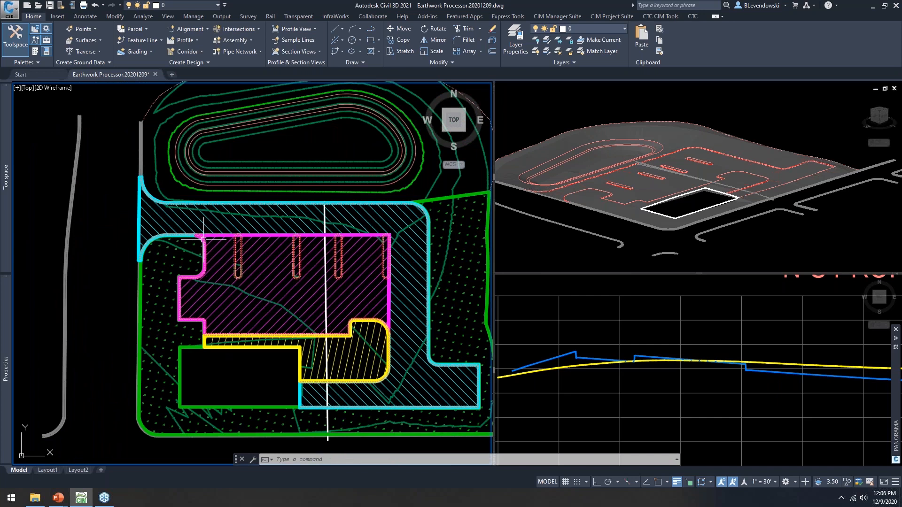
scroll(215, 241, up, 4)
scroll(167, 211, up, 6)
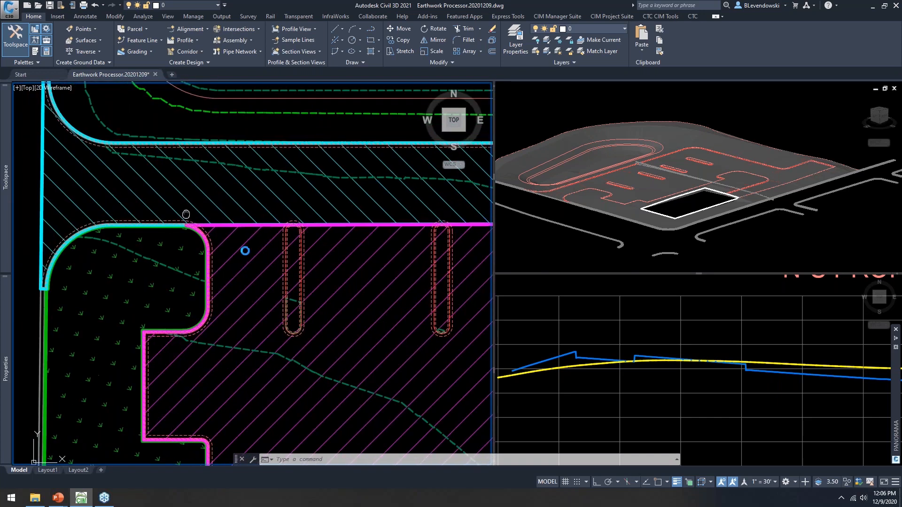
key(Escape)
key(Escape)
click(101, 164)
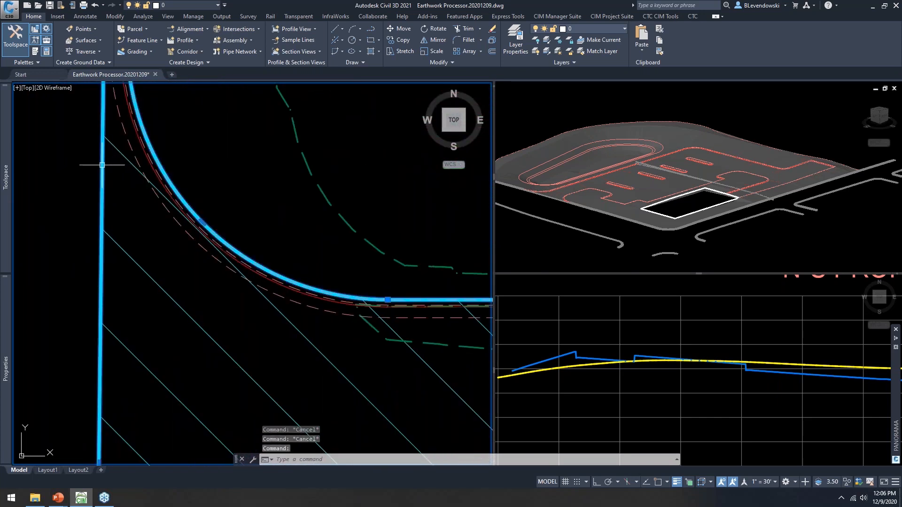
scroll(115, 207, down, 10)
scroll(254, 246, up, 2)
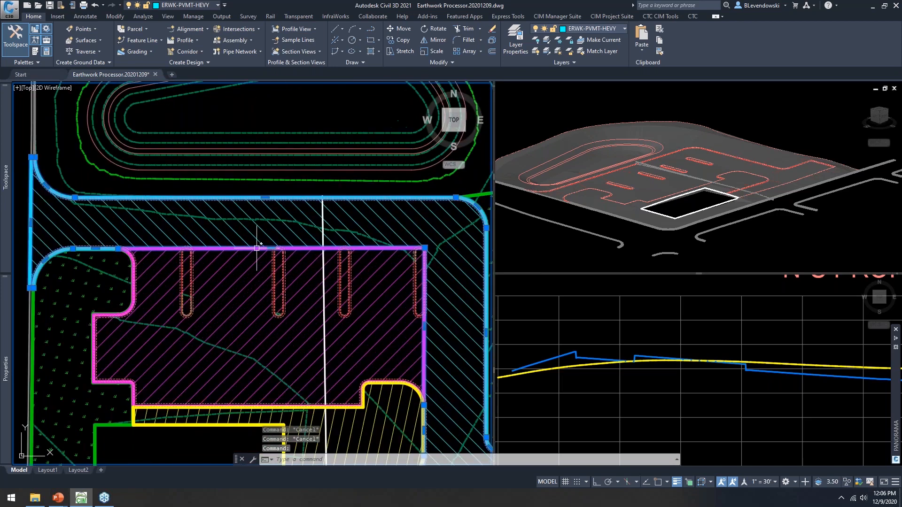
mouse_move(272, 248)
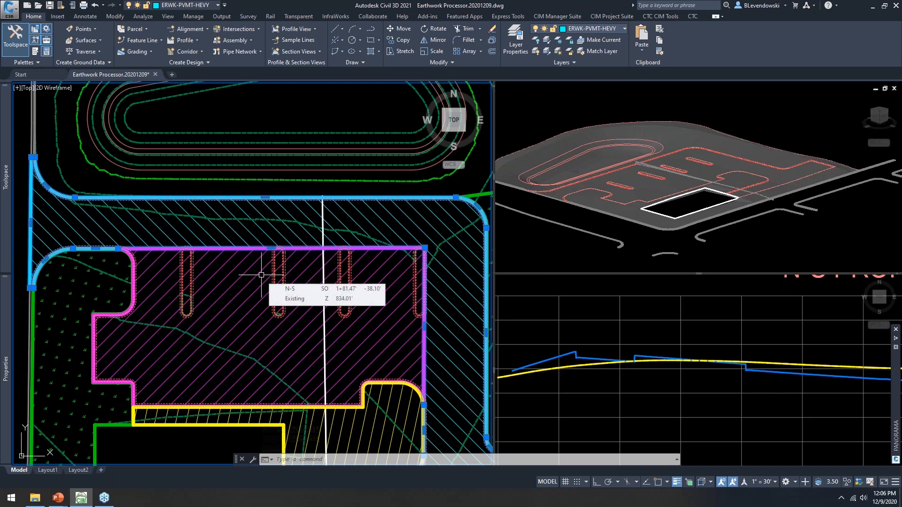
middle_drag(261, 273, 273, 242)
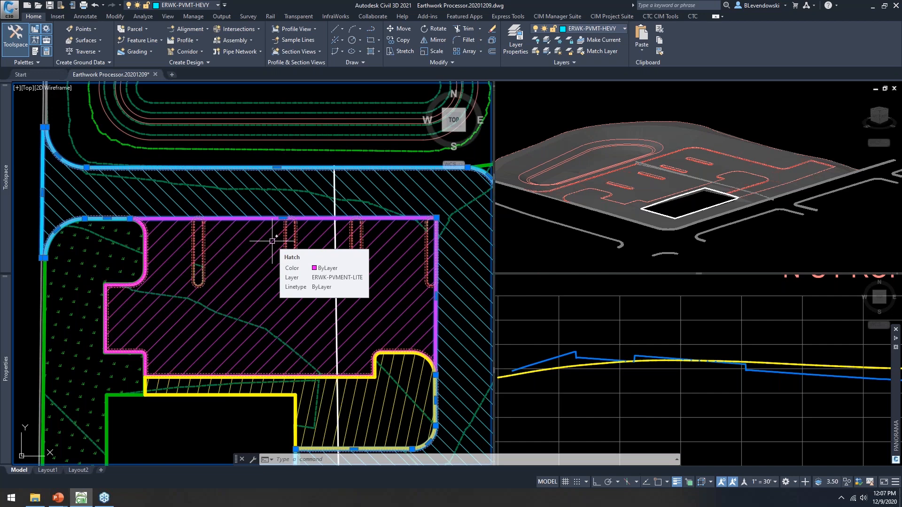
Step: Launch the Earthwork Processor with EARTHPROC and move its dialog up and right
middle_drag(160, 152, 213, 150)
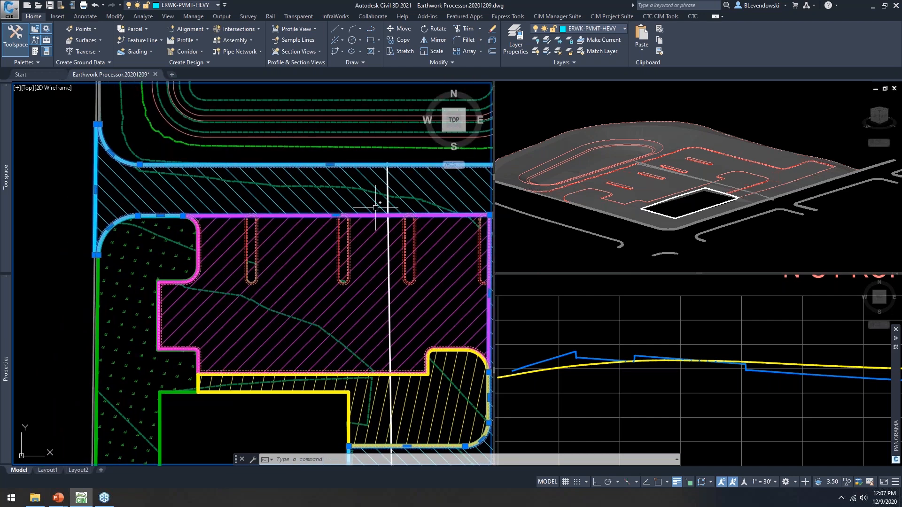
scroll(387, 211, down, 2)
middle_drag(377, 226, 300, 214)
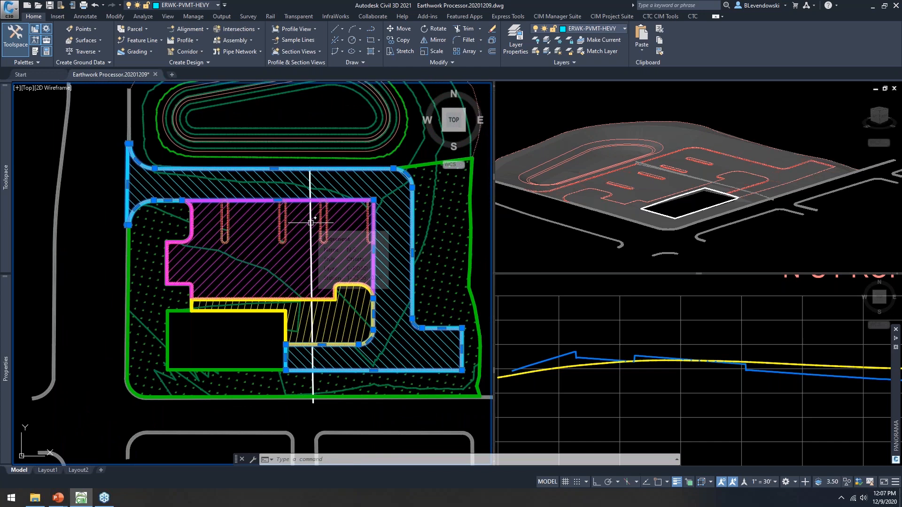
key(Escape)
key(Escape)
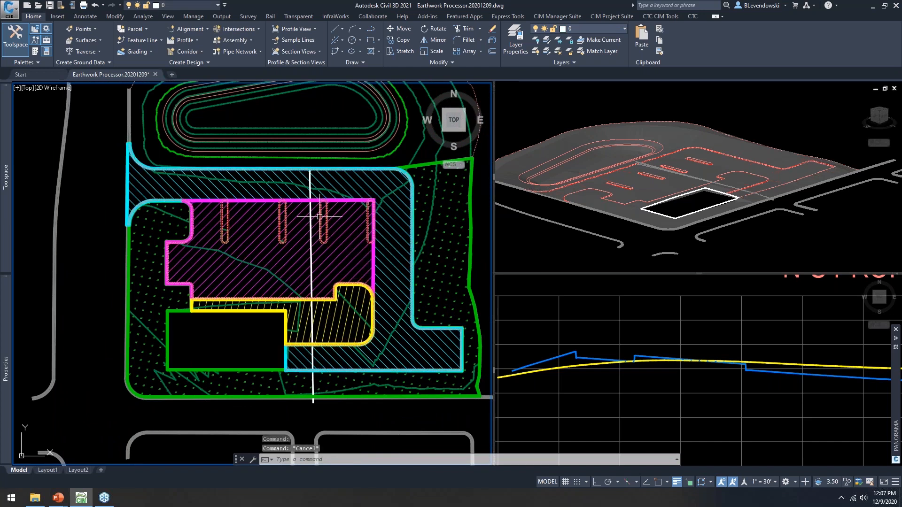
scroll(415, 192, up, 2)
middle_drag(388, 216, 414, 217)
text(earthproc)
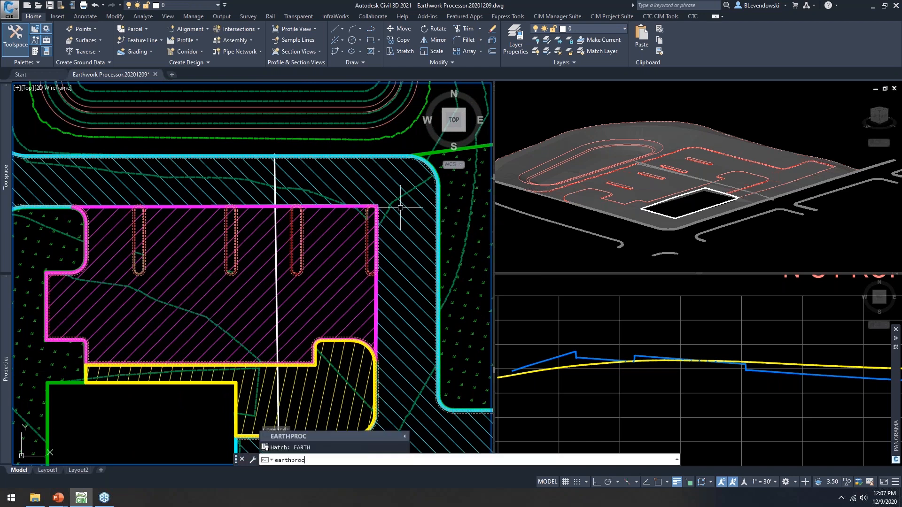
key(Return)
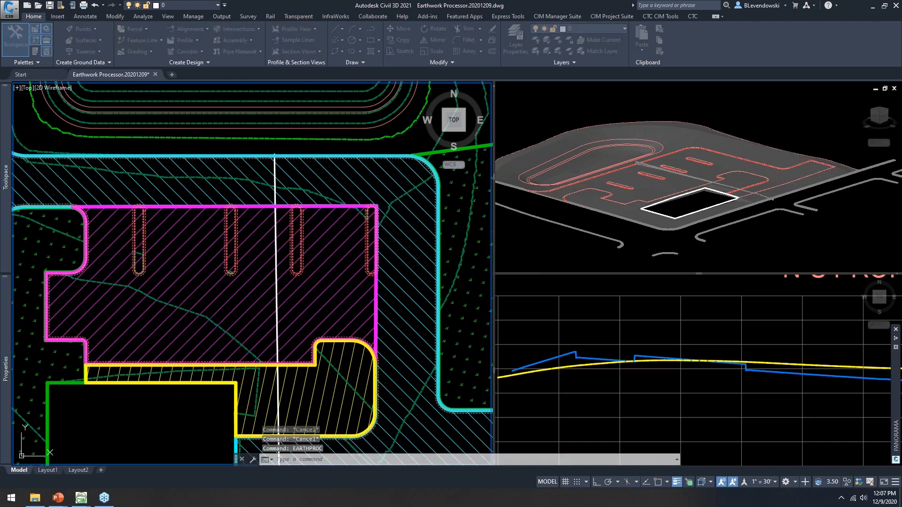
drag(472, 77, 505, 38)
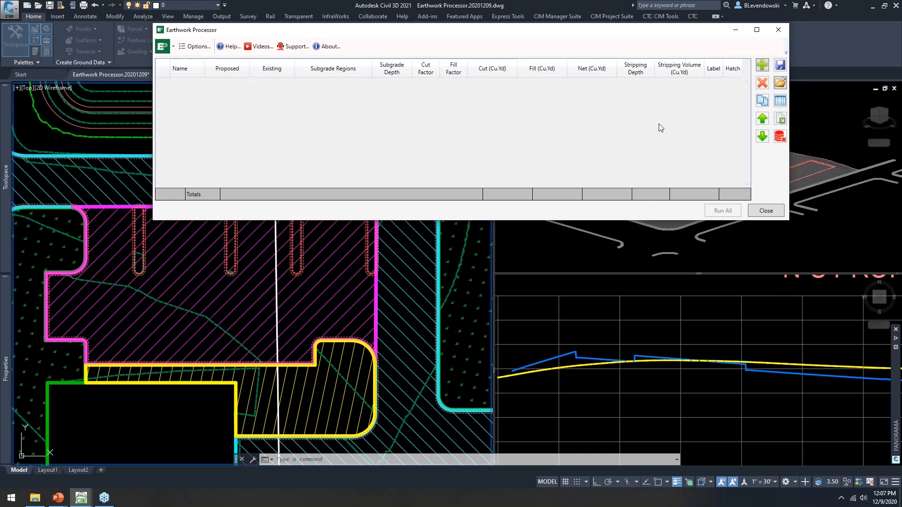
Step: Add a new earthwork set row named EW 1
click(762, 66)
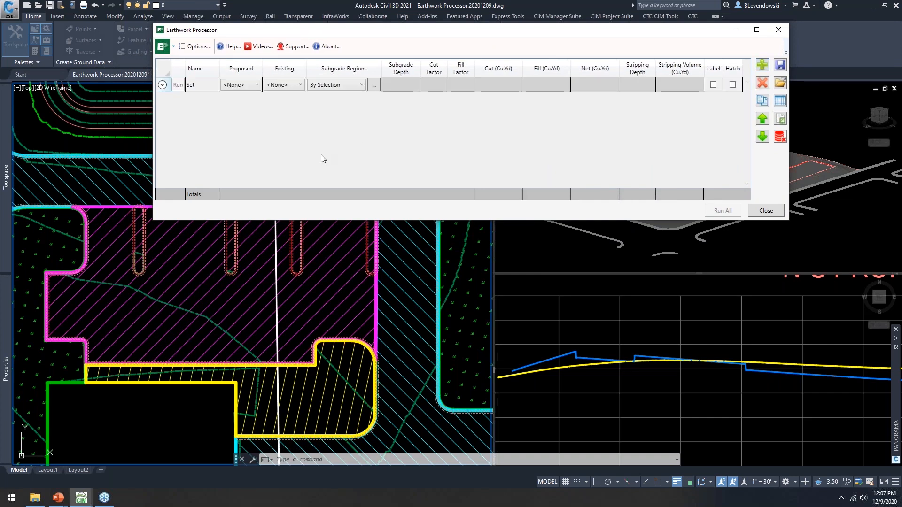
click(199, 85)
click(199, 85)
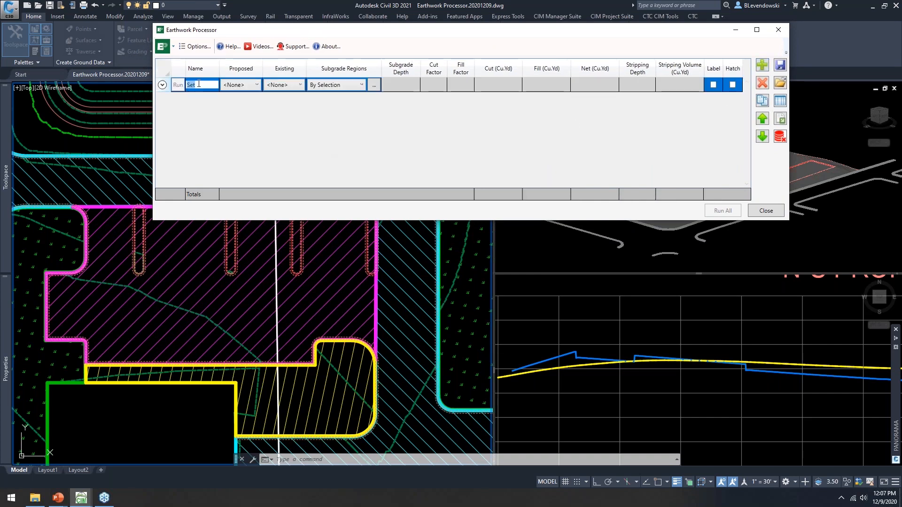
key(Caps_Lock)
text(EW 1)
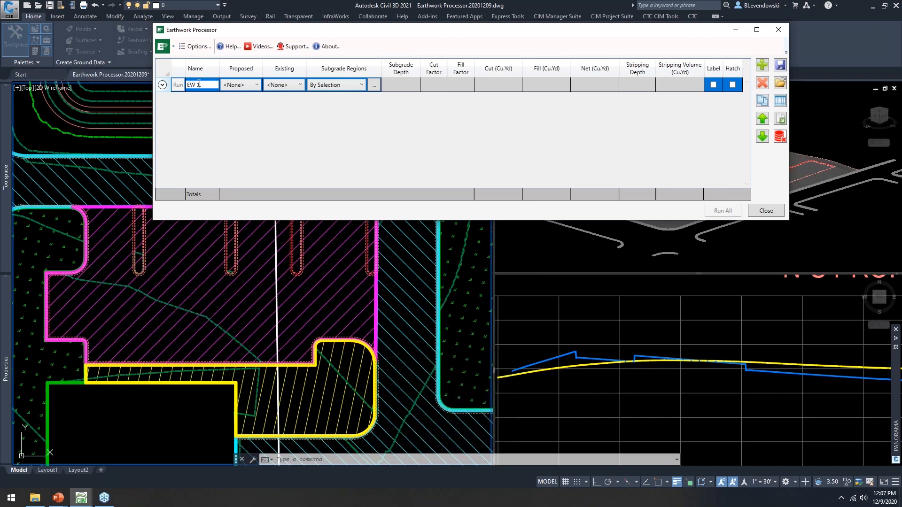
key(Return)
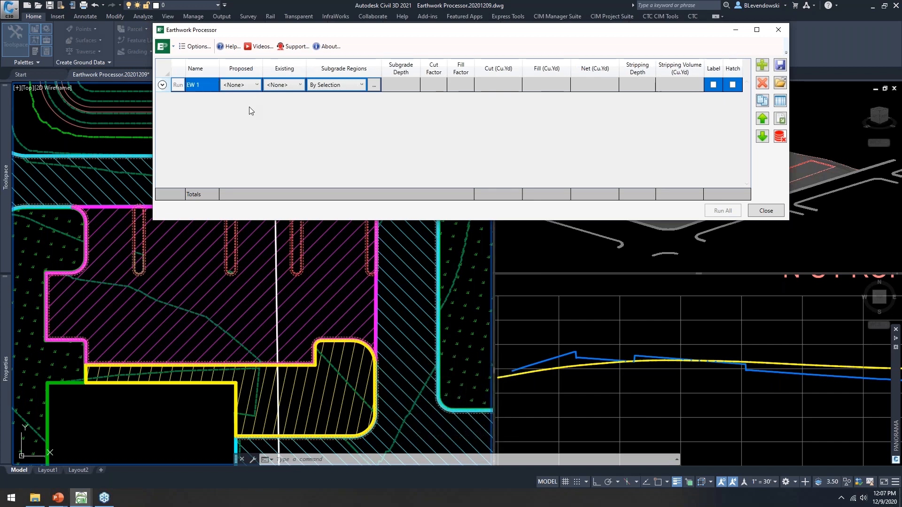
Step: Set EW 1 to compare proposed FG against Existing, and start picking subgrade regions
click(249, 86)
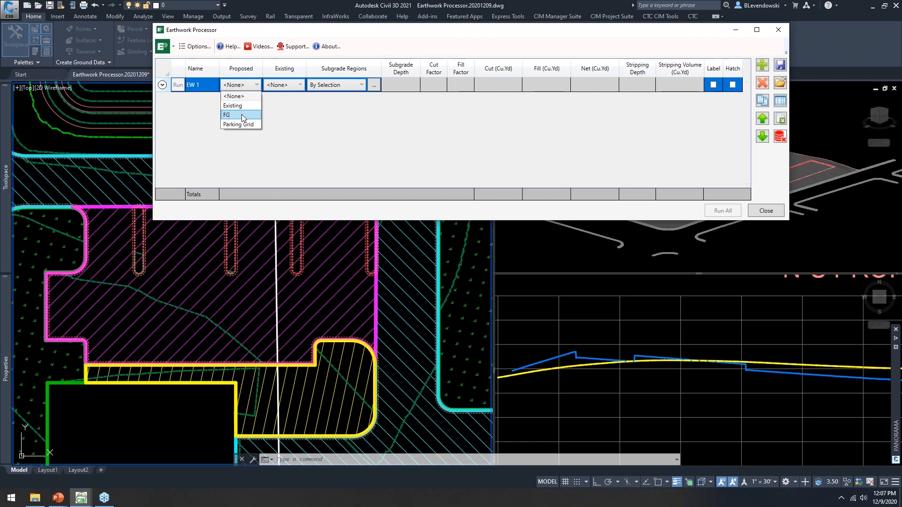
click(244, 114)
click(291, 84)
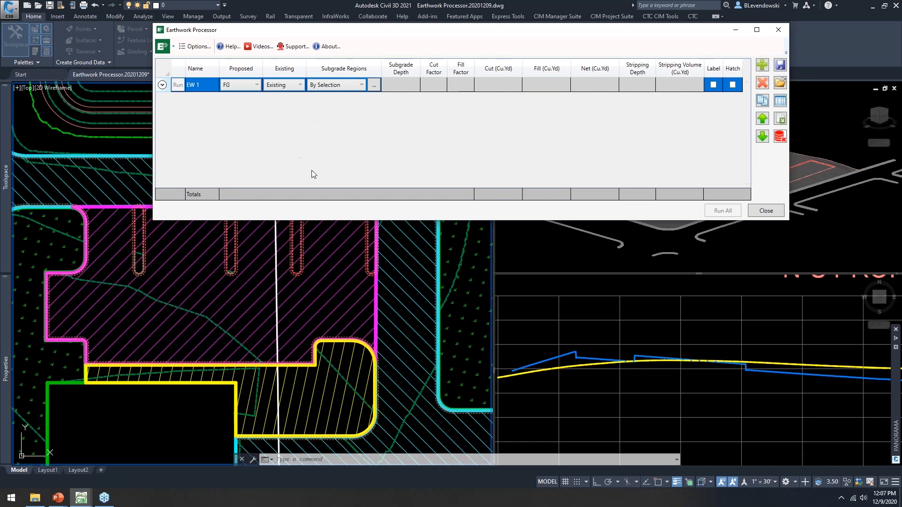
drag(429, 220, 429, 147)
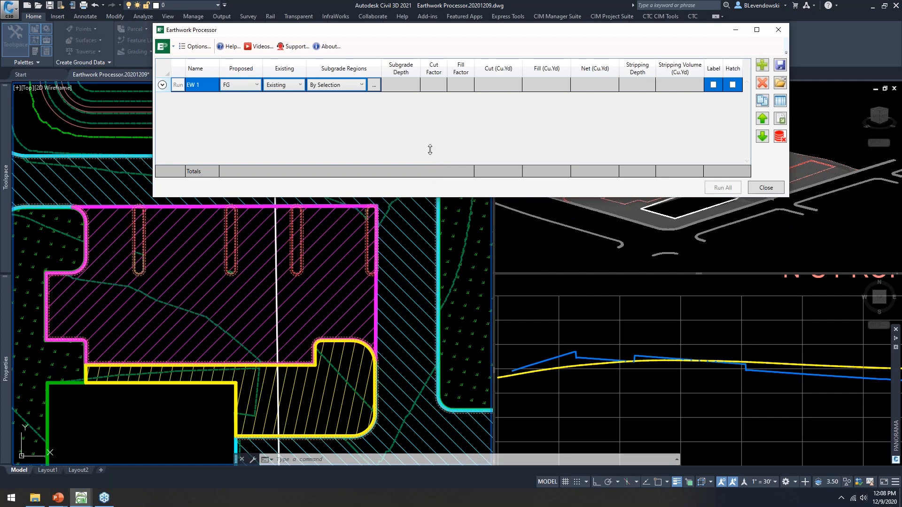
drag(431, 29, 424, 20)
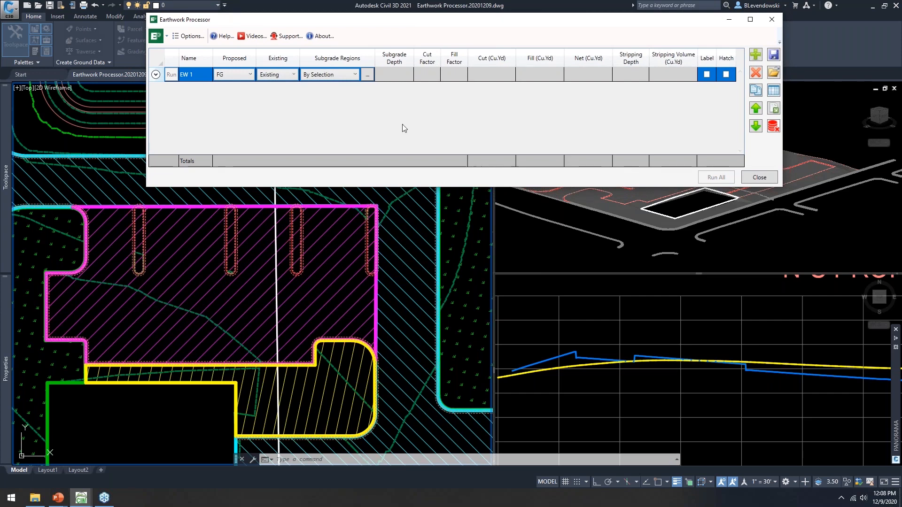
click(368, 78)
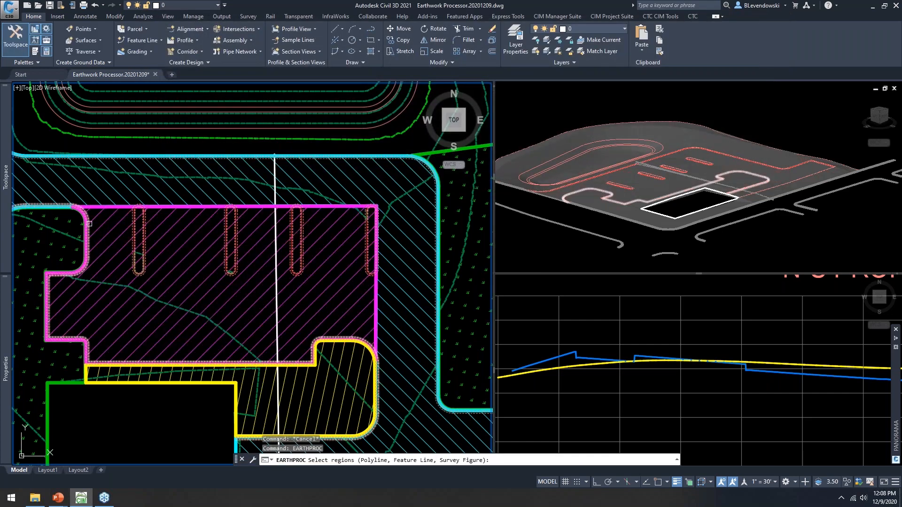
Step: Pick the magenta feature line as the ERWK-PVMENT-LITE region and widen the Name column
scroll(95, 225, up, 6)
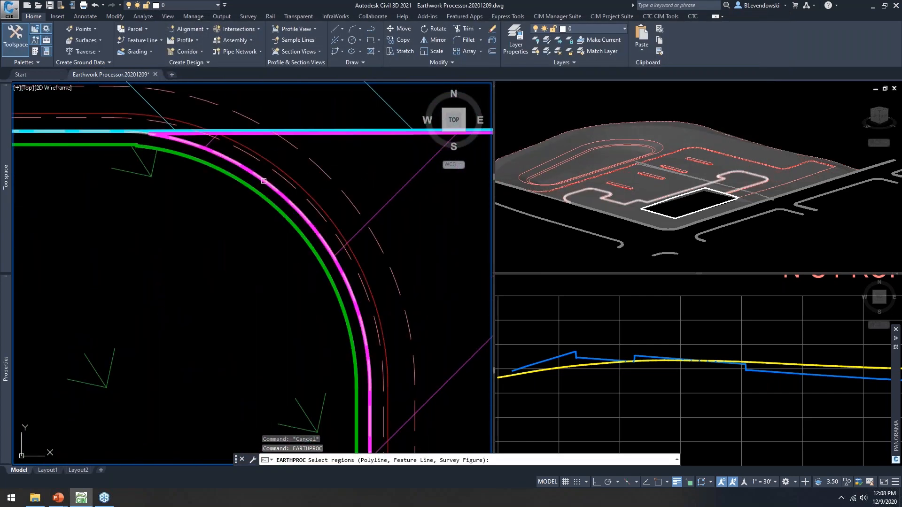
click(264, 181)
scroll(250, 171, up, 2)
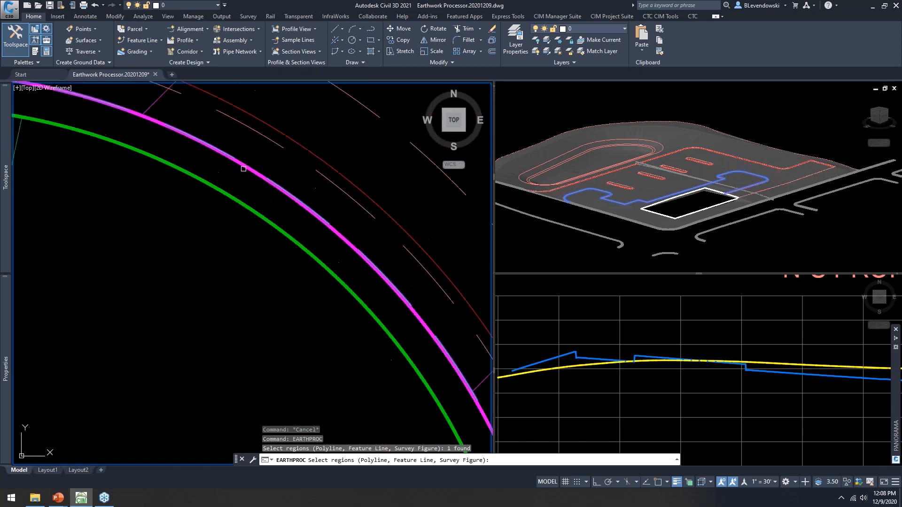
click(248, 170)
key(Return)
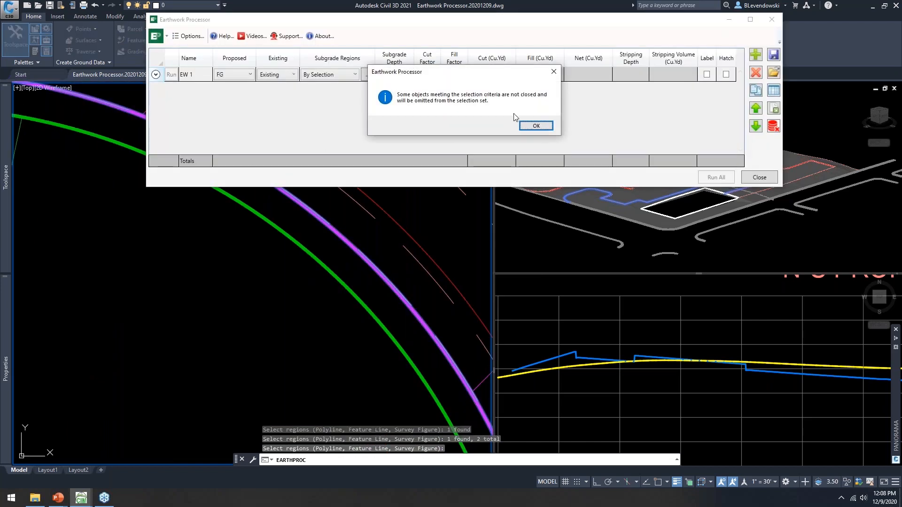
click(536, 126)
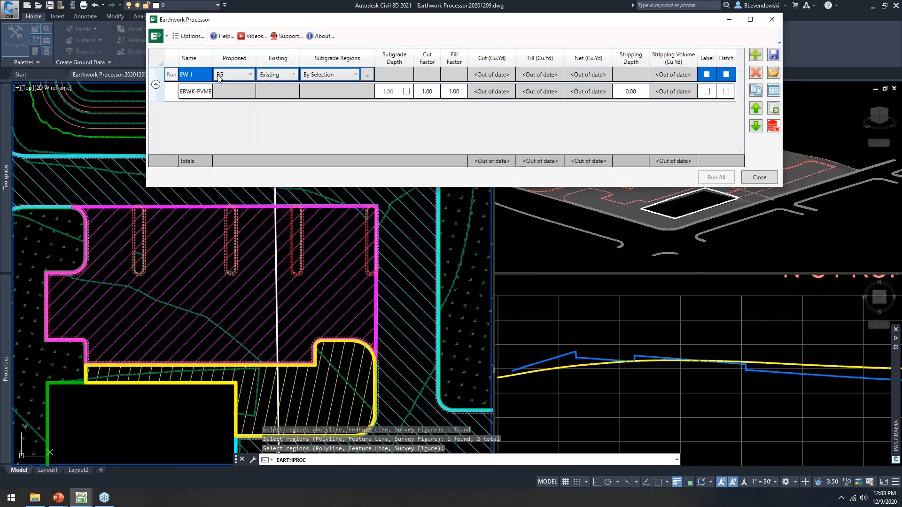
double_click(212, 58)
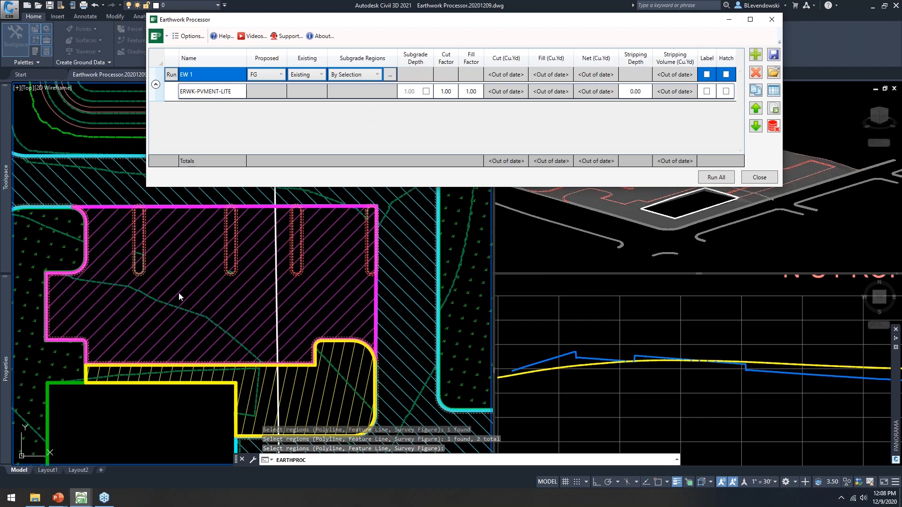
click(377, 75)
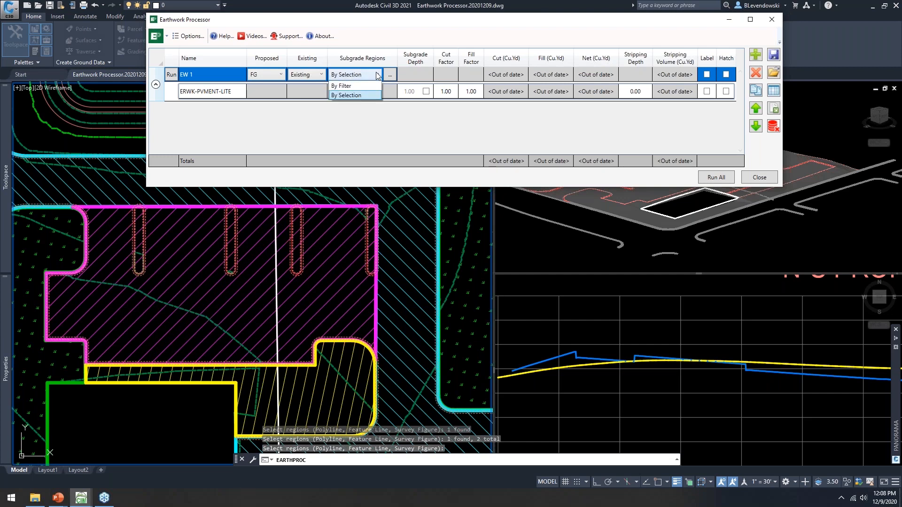
Step: Switch Subgrade Regions to By Filter and open the layer filter, clearing a wrong _CHILD layer pick
click(364, 86)
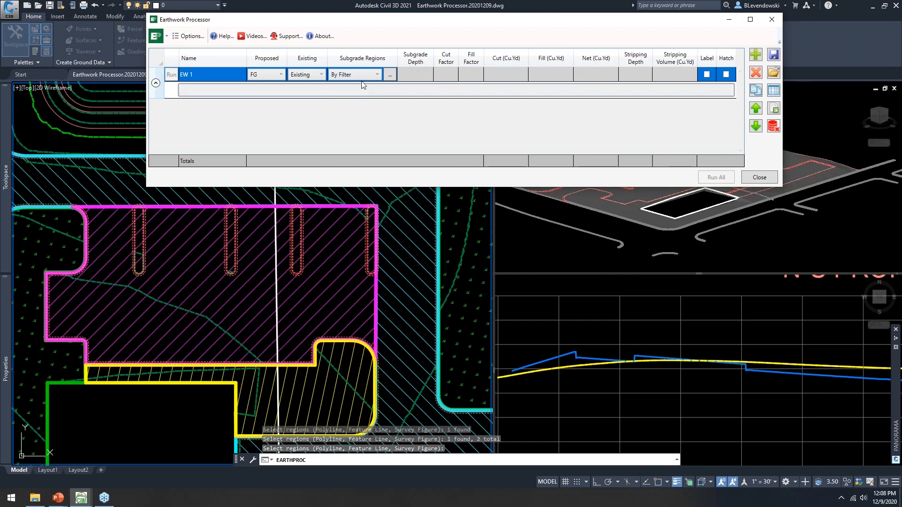
click(390, 75)
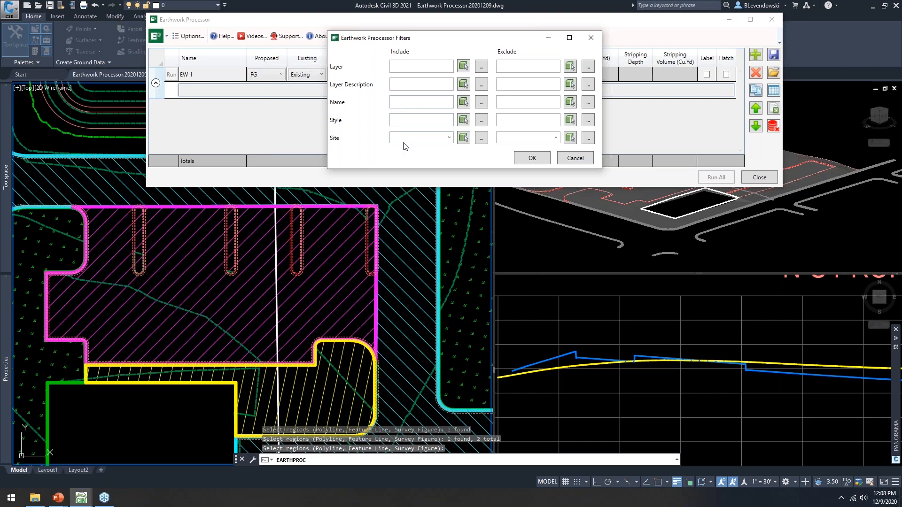
click(463, 67)
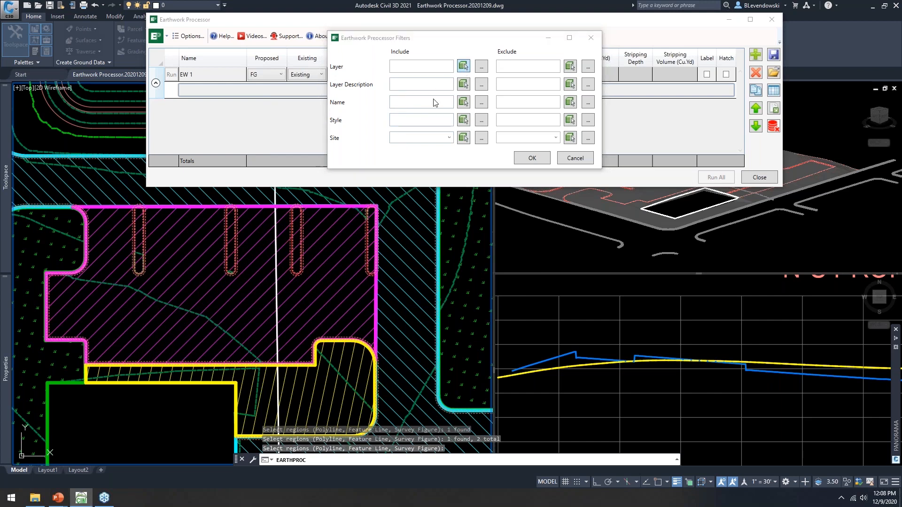
scroll(111, 182, up, 8)
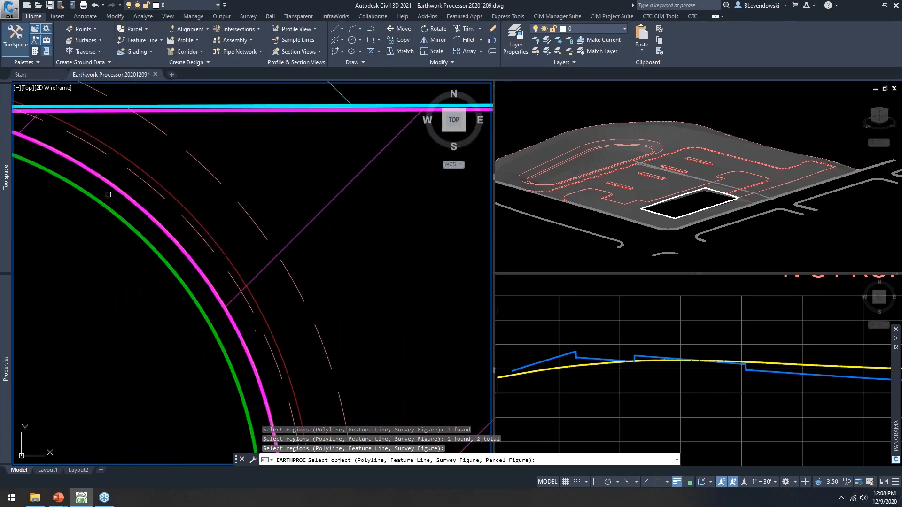
click(87, 167)
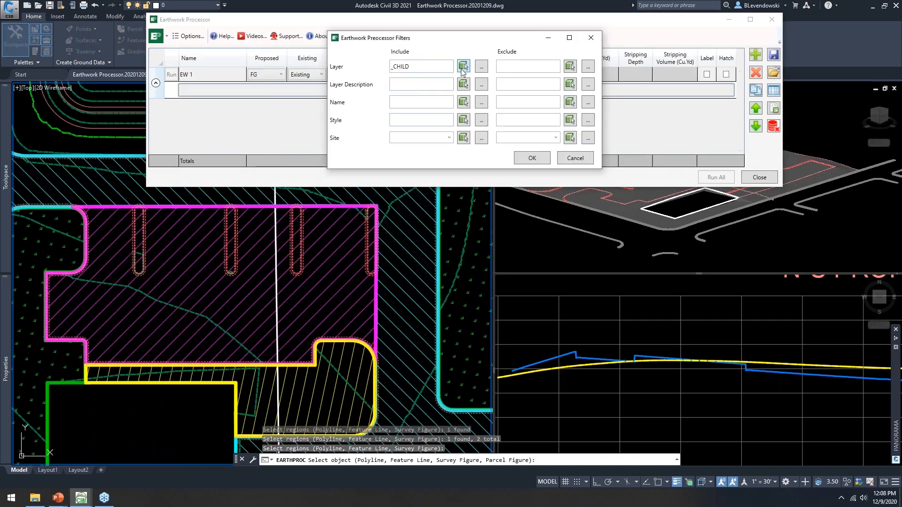
double_click(427, 68)
key(BackSpace)
Step: Take the layer from the cyan boundary, trim it to ERWK* and apply the filter
click(465, 67)
scroll(385, 248, down, 4)
scroll(207, 231, up, 2)
scroll(244, 224, up, 8)
click(244, 221)
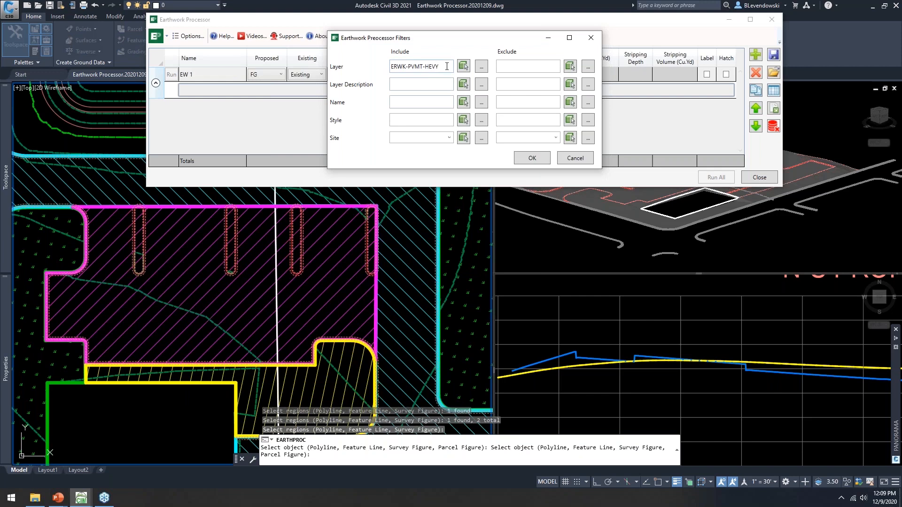
drag(439, 66, 364, 75)
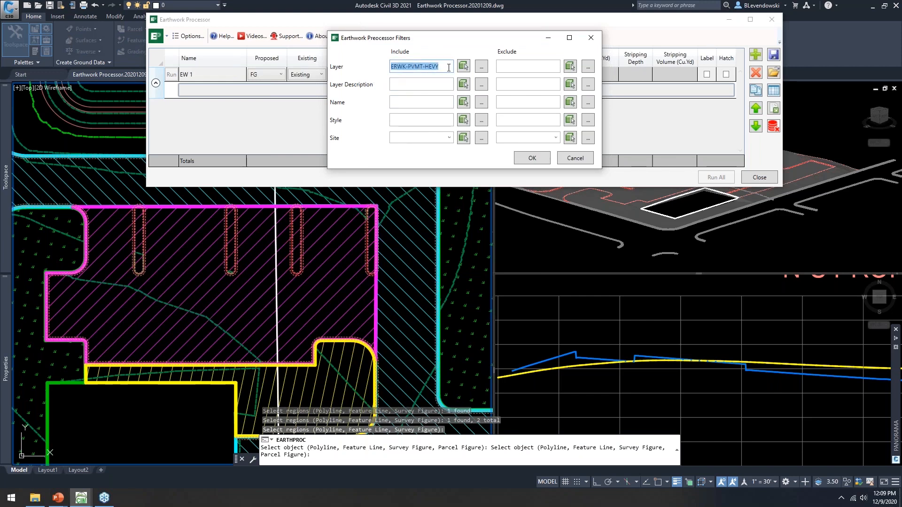
click(442, 67)
key(BackSpace)
key(BackSpace)
key(BackSpace)
key(BackSpace)
key(BackSpace)
key(BackSpace)
key(BackSpace)
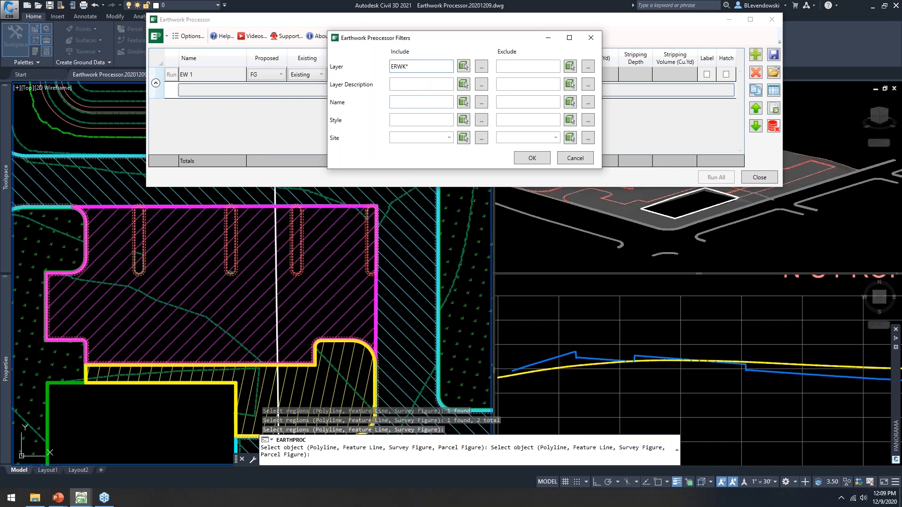
drag(441, 41, 416, 60)
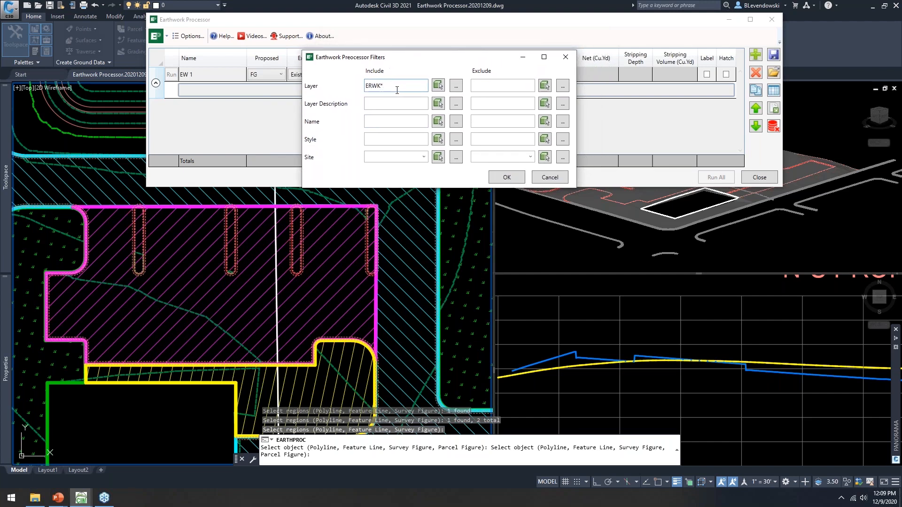
click(504, 175)
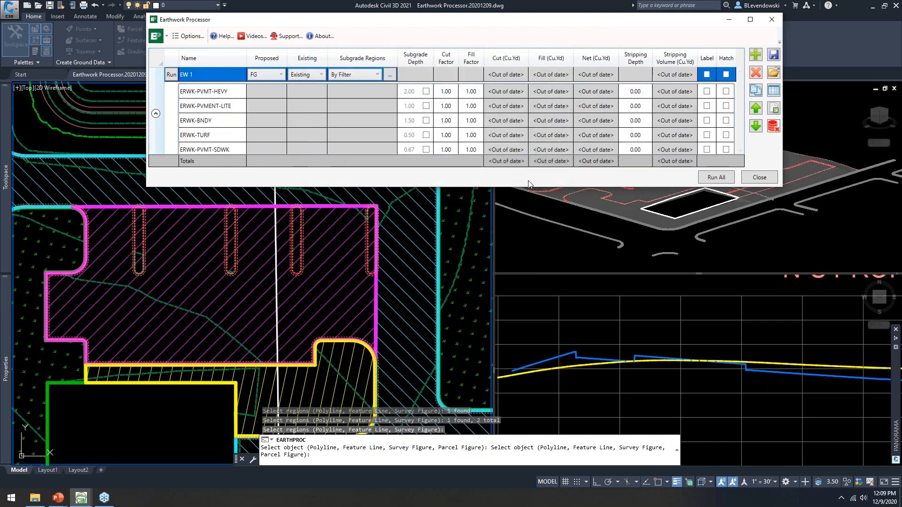
Step: Add a *BNDY Layer Exclude rule to the region filter so ERWK-BNDY drops out
drag(517, 187, 509, 208)
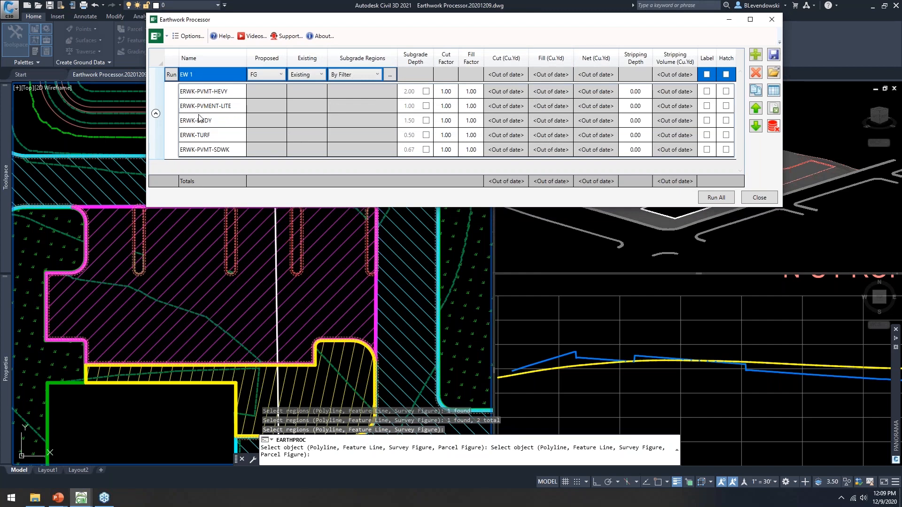
click(229, 121)
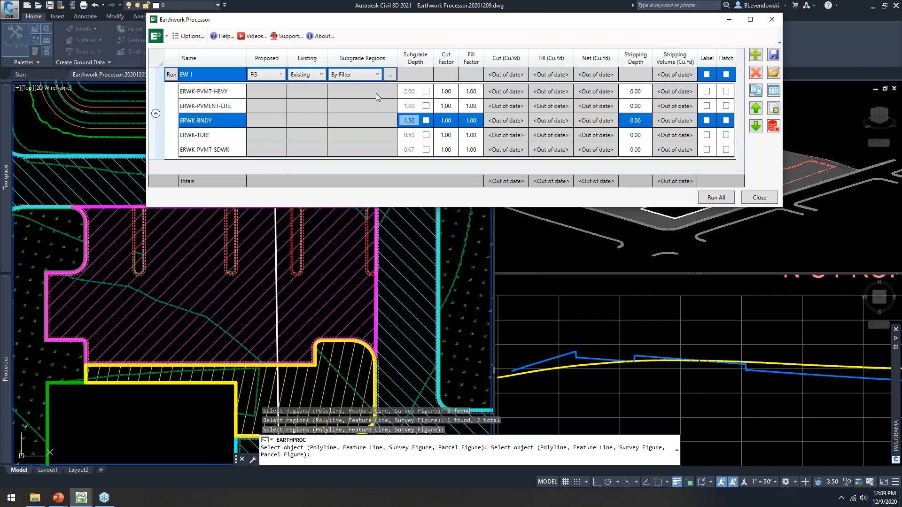
click(390, 77)
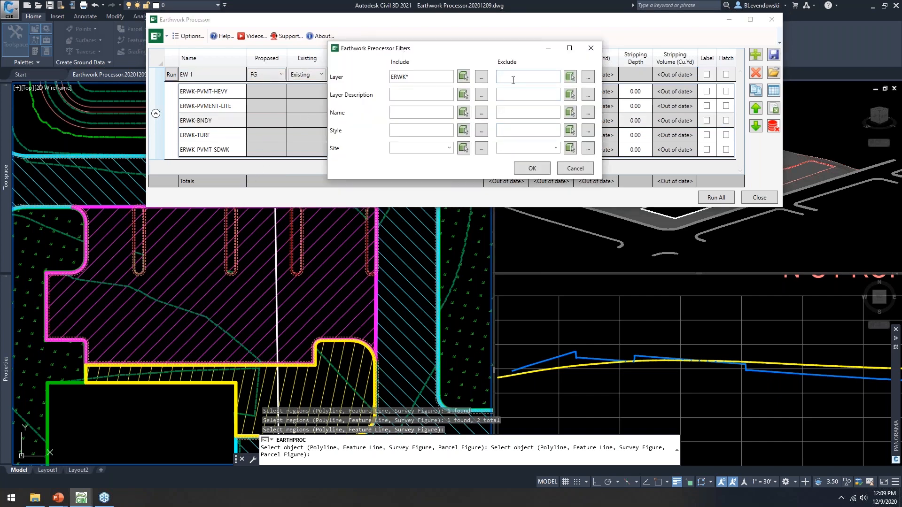
click(514, 76)
text(*BNDY)
click(535, 170)
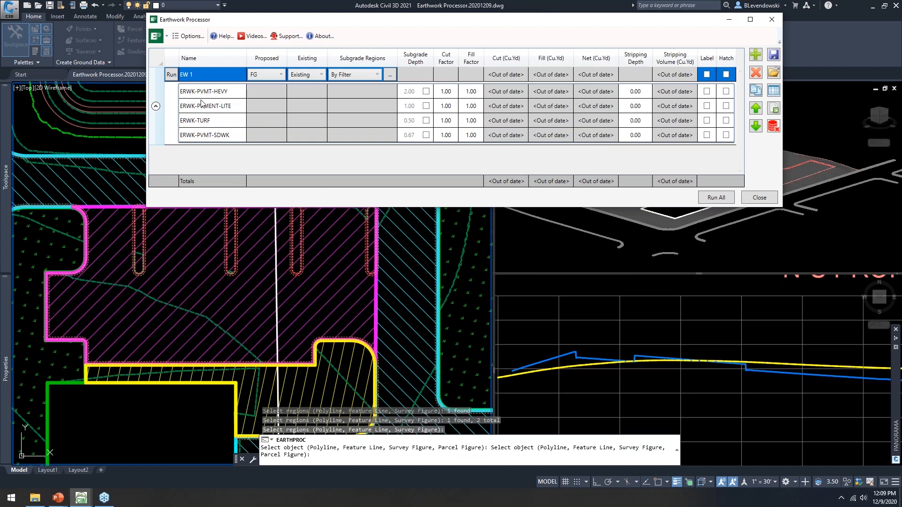
Step: Reopen the region filter to confirm its include and exclude rules, then close it
click(390, 75)
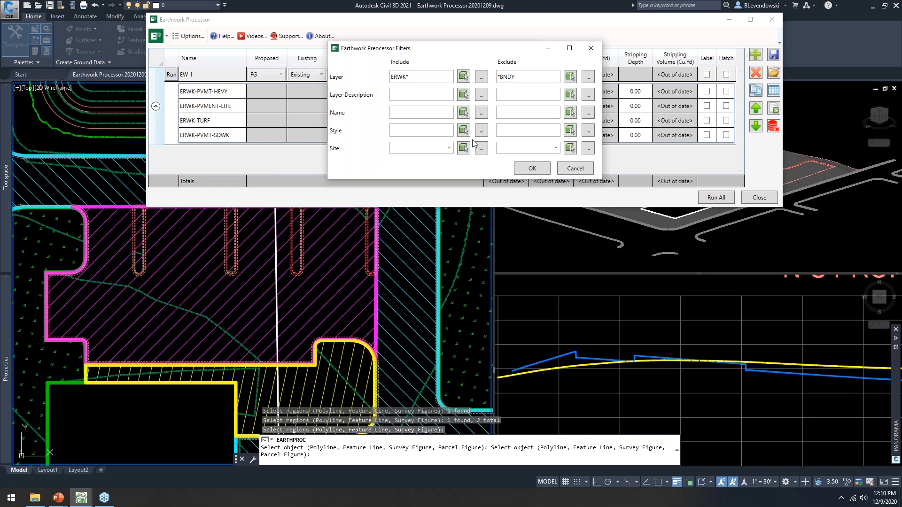
drag(458, 52, 459, 39)
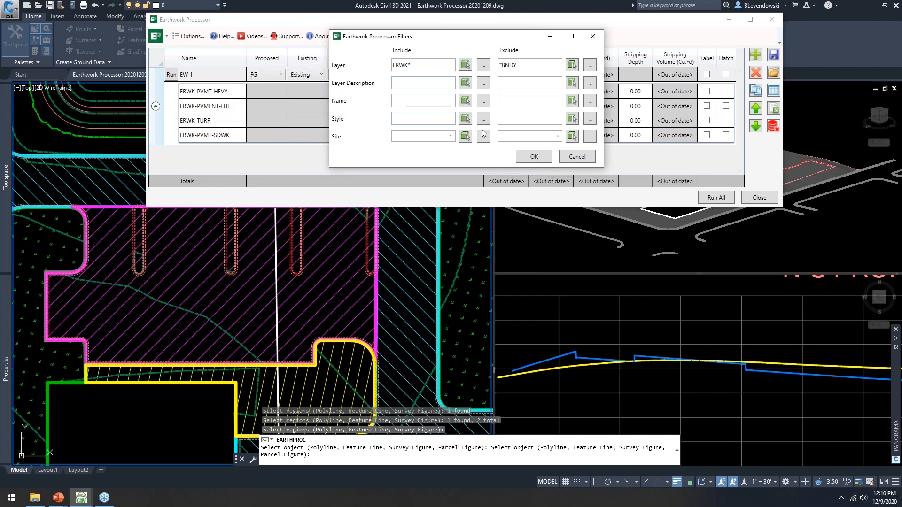
click(532, 158)
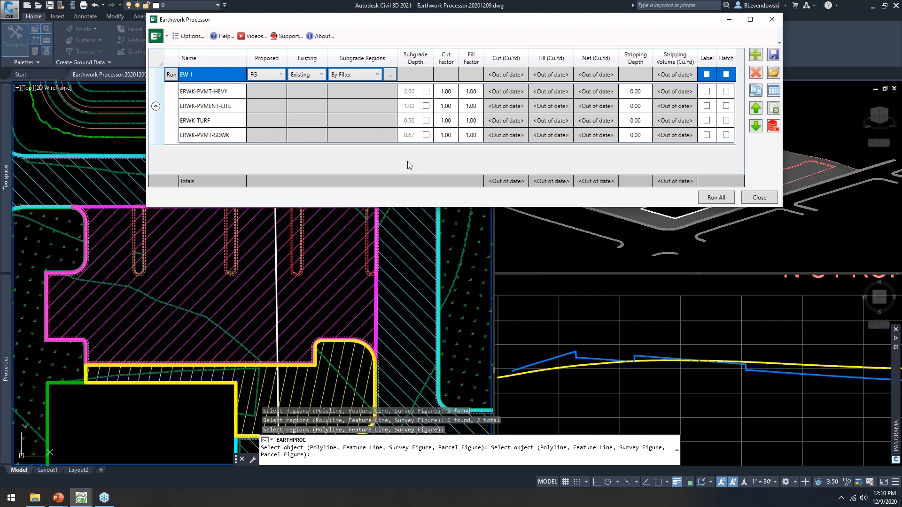
drag(436, 22, 395, 20)
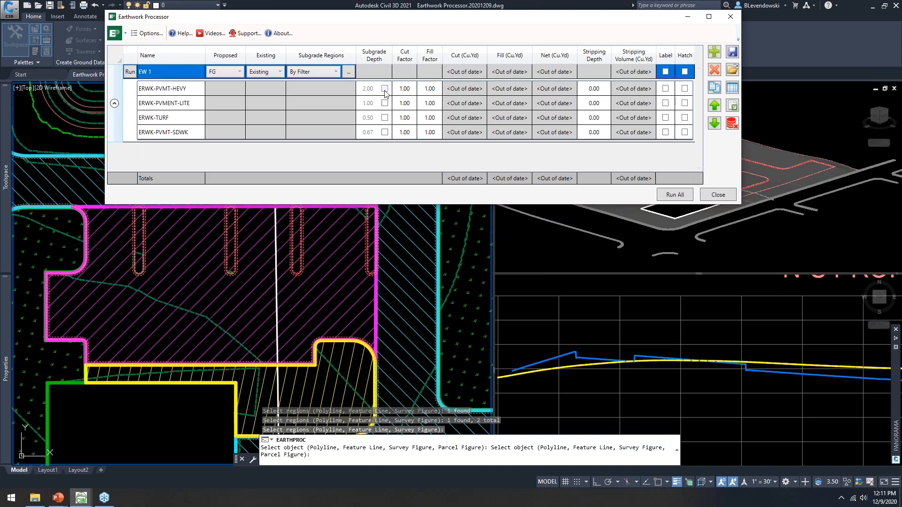
click(385, 89)
click(385, 89)
click(385, 91)
drag(413, 20, 402, 28)
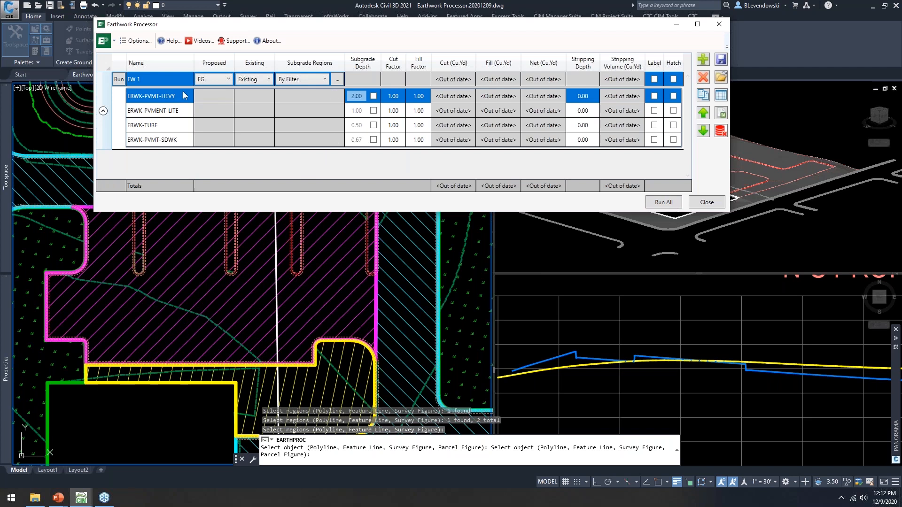
click(175, 111)
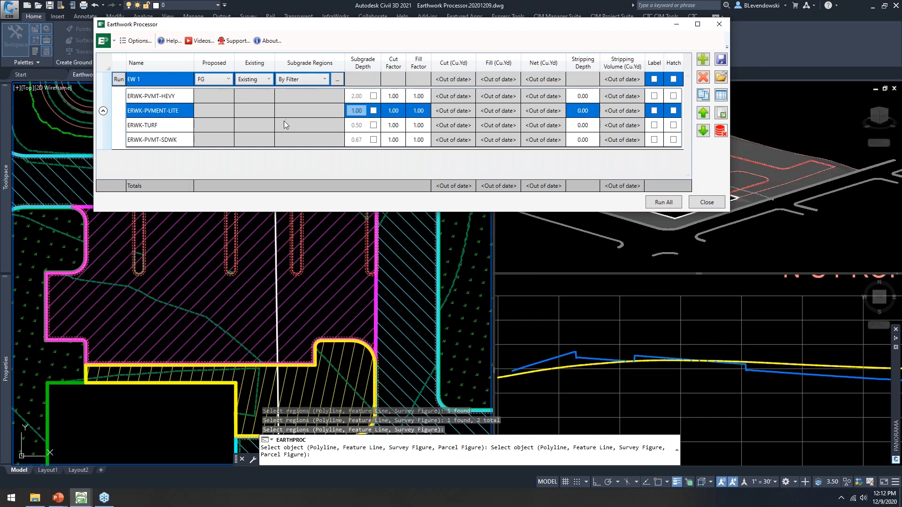
click(118, 80)
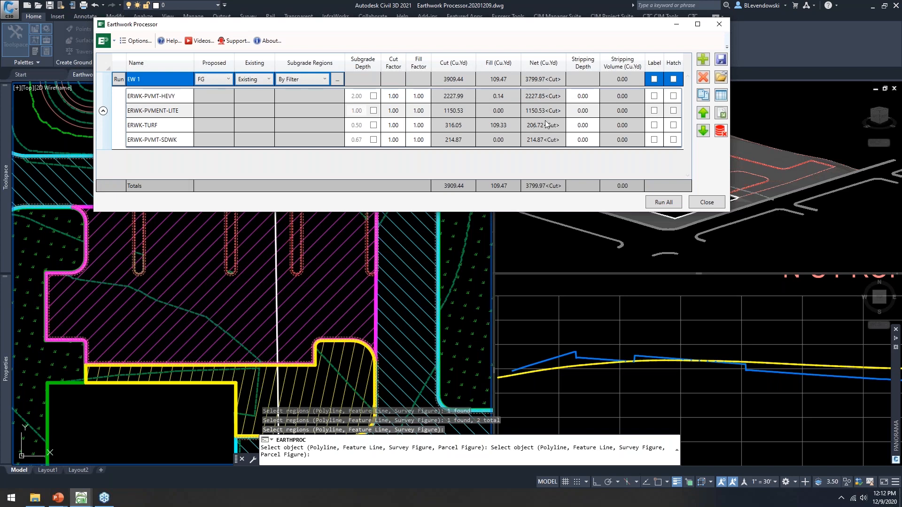
double_click(588, 100)
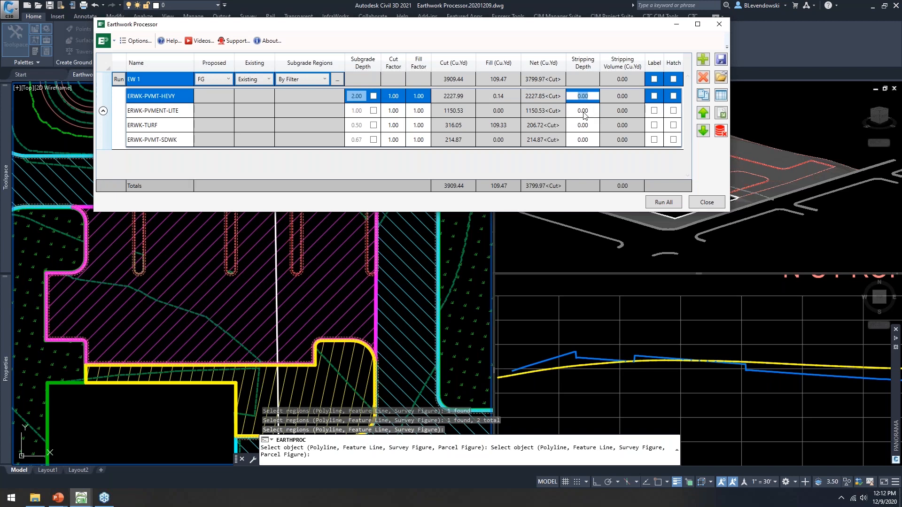
Step: Give the HEVY region a 1.00 stripping depth and recompute the volumes
text(1)
key(Return)
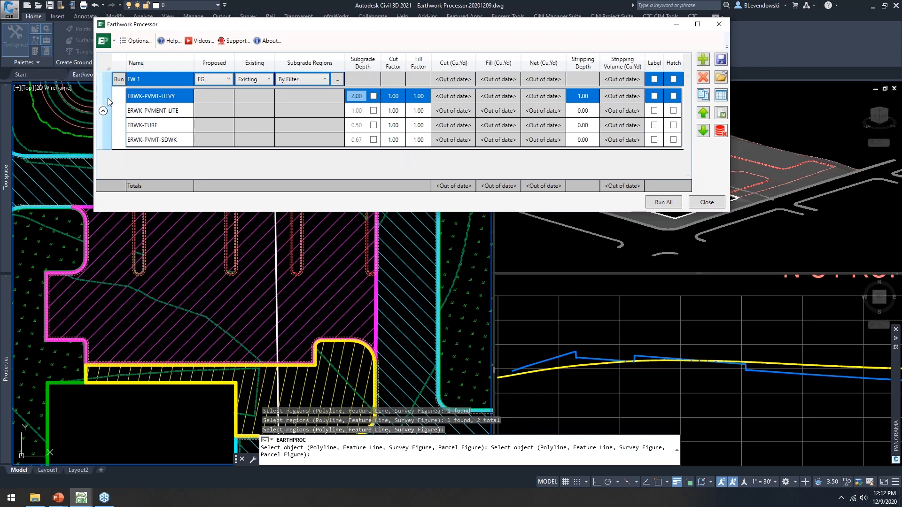
click(119, 79)
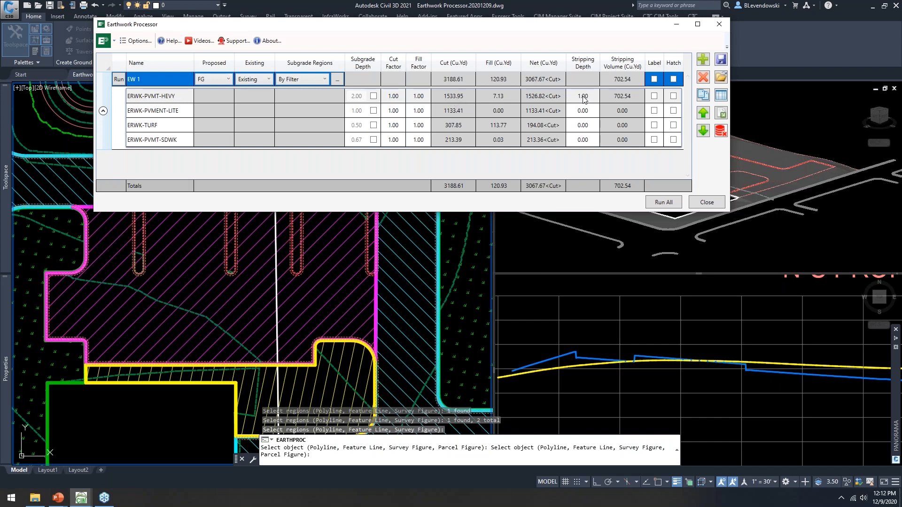
Step: Set stripping depths LITE 0.50, TURF 1.00, SDWK 0.50 and rerun: 2499.86 cut, 788.20 fill
click(585, 111)
click(586, 110)
text(0.5)
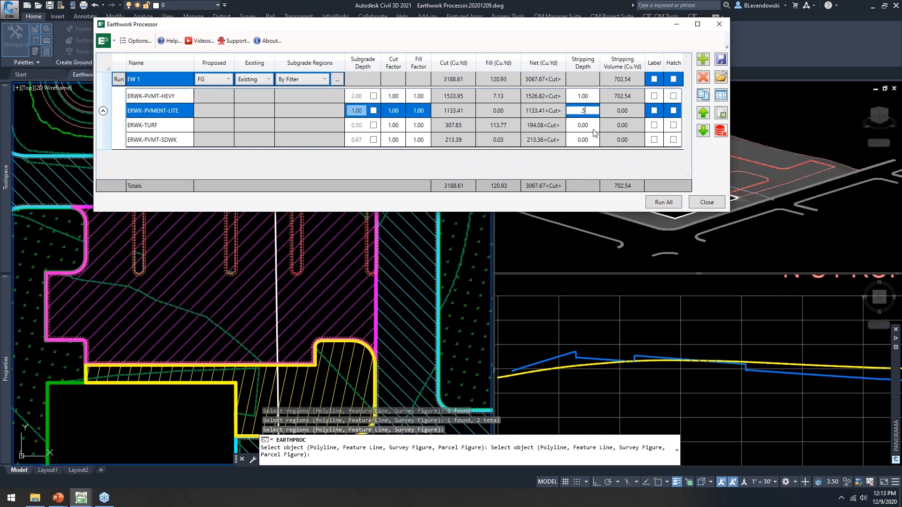
click(593, 127)
click(593, 128)
text(1)
click(588, 139)
click(588, 140)
text(0.5)
key(Return)
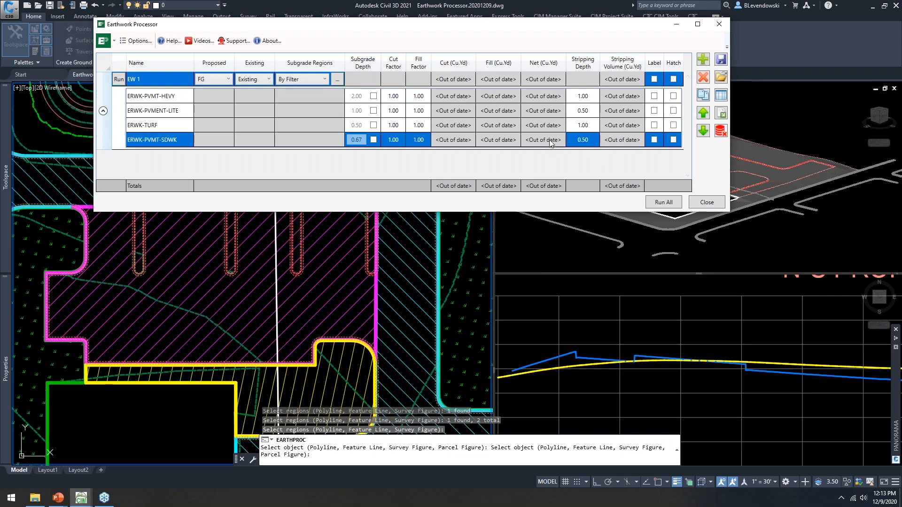
click(119, 79)
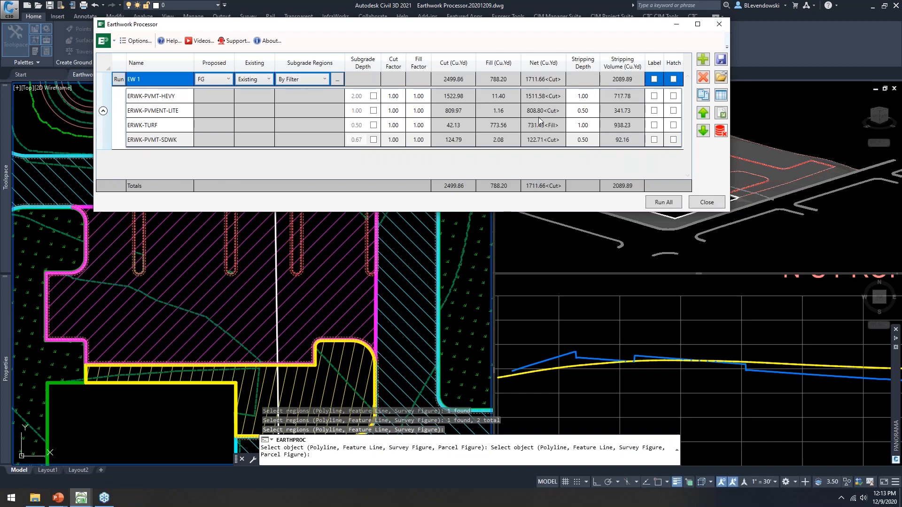
Step: Close the Earthwork Processor and cancel the pending Select object prompt
drag(472, 32, 447, 37)
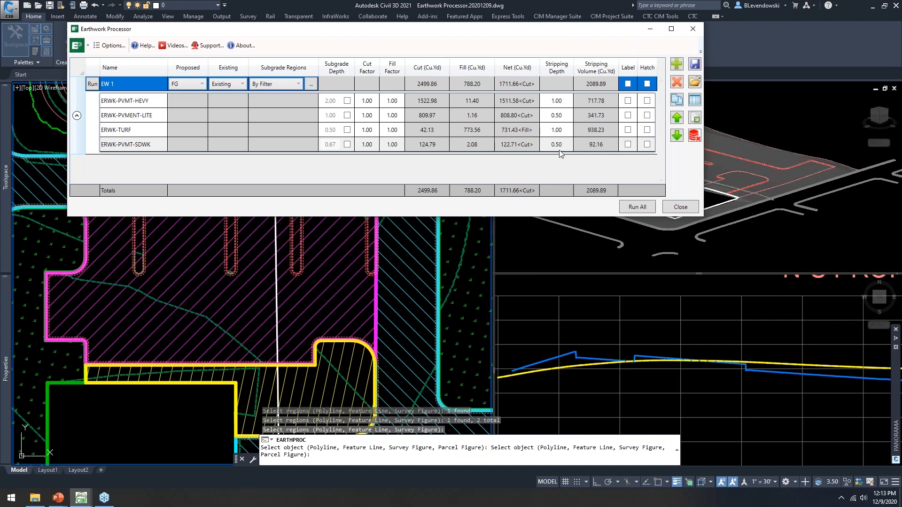
click(679, 207)
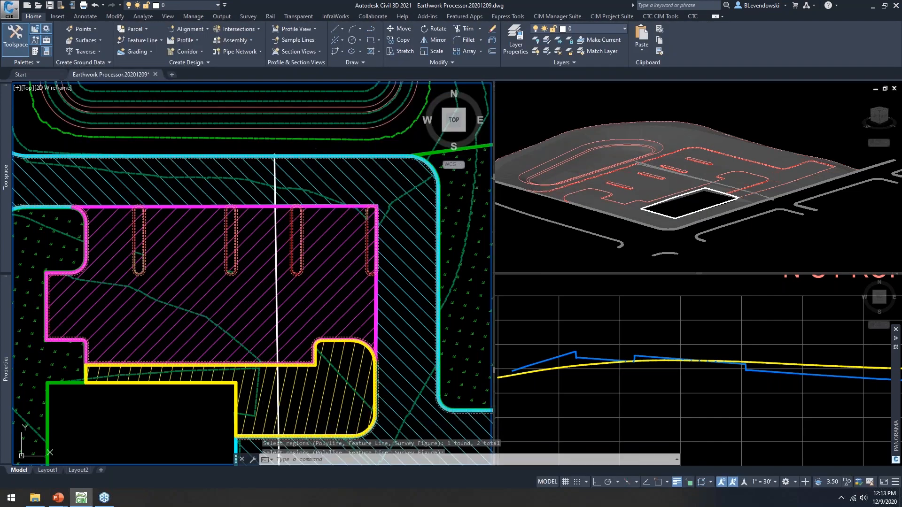
key(Escape)
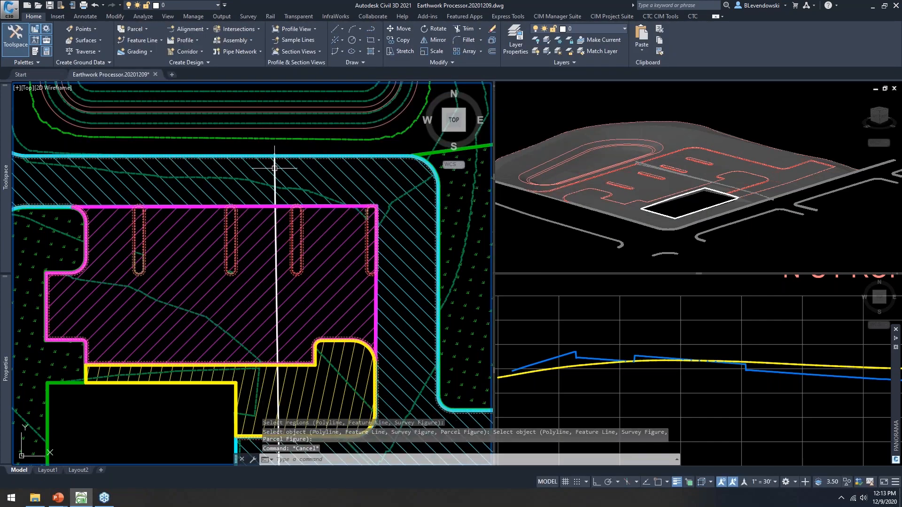
Step: Add EW 1 - STRIPPING and EW 1 - SUBGRADE surface profiles for the N-S alignment
click(276, 171)
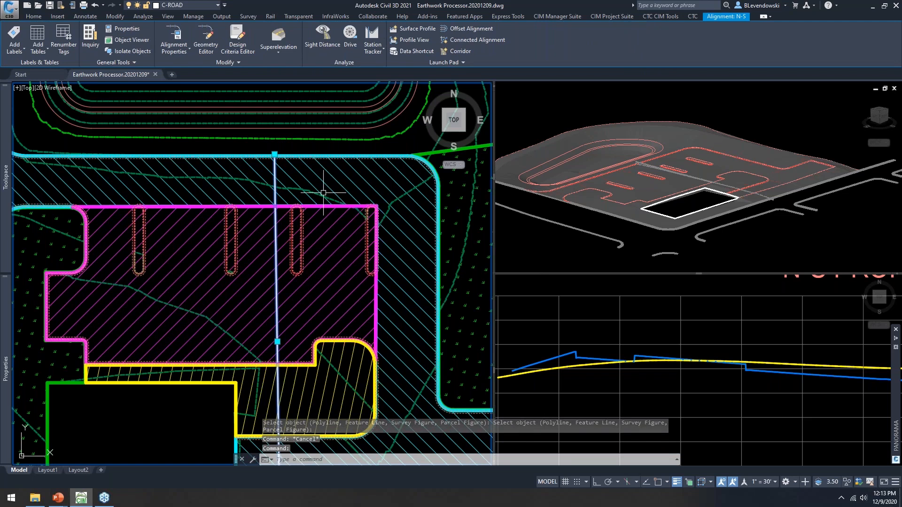
click(415, 29)
drag(547, 147, 390, 49)
click(459, 92)
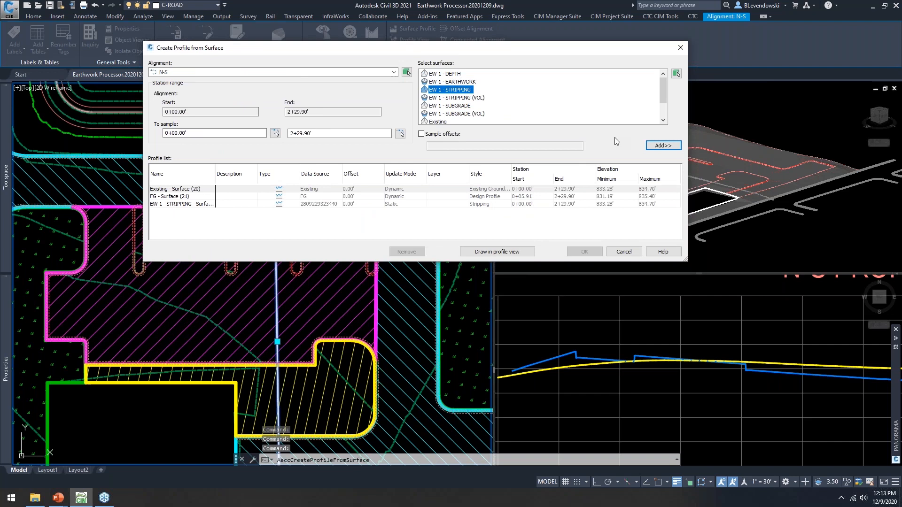
click(663, 146)
scroll(484, 112, down, 2)
scroll(484, 113, up, 2)
click(470, 106)
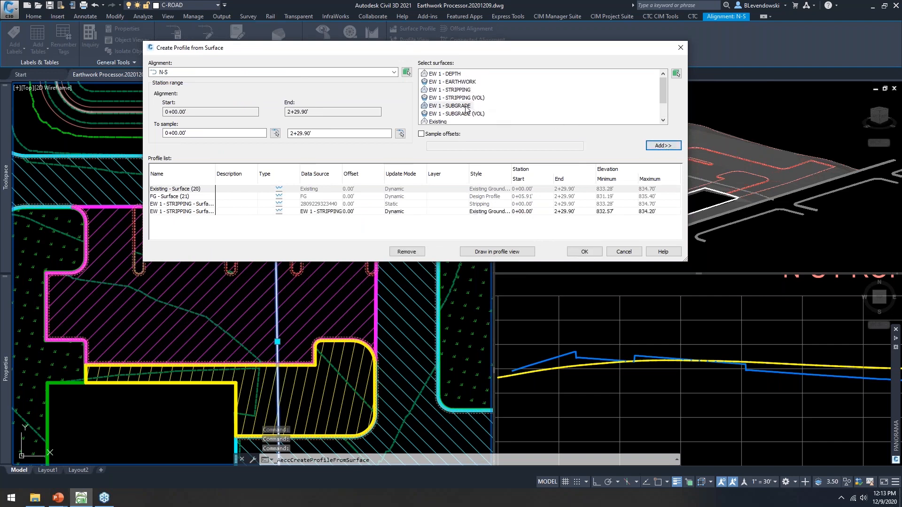
click(663, 145)
Step: Give the EW 1 stripping profile the Stripping profile style
click(348, 212)
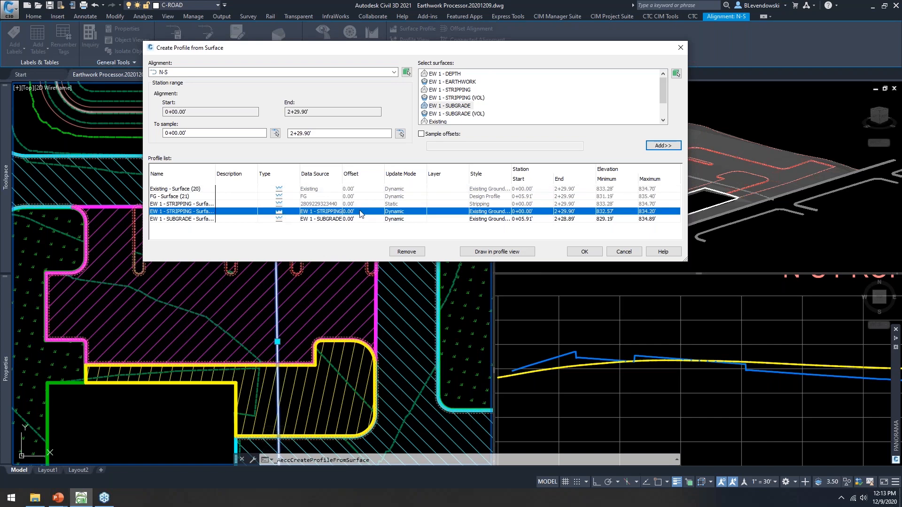
click(208, 204)
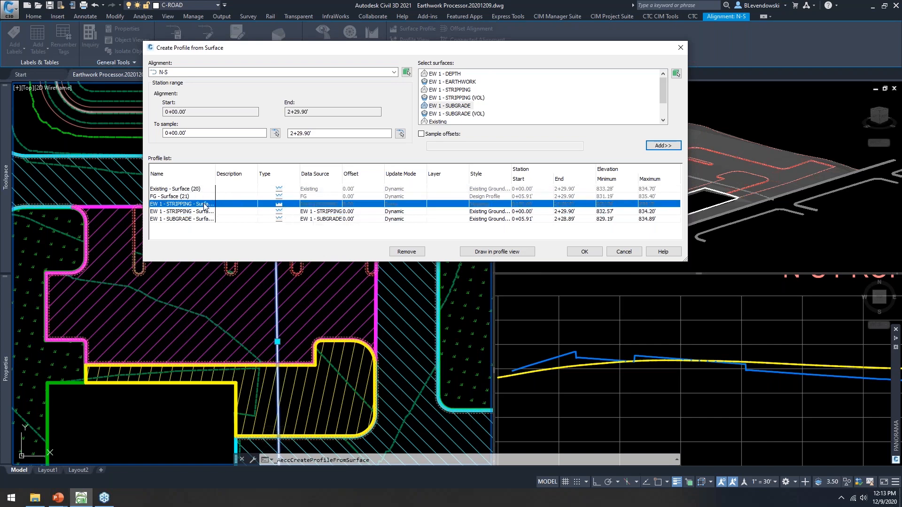
click(405, 252)
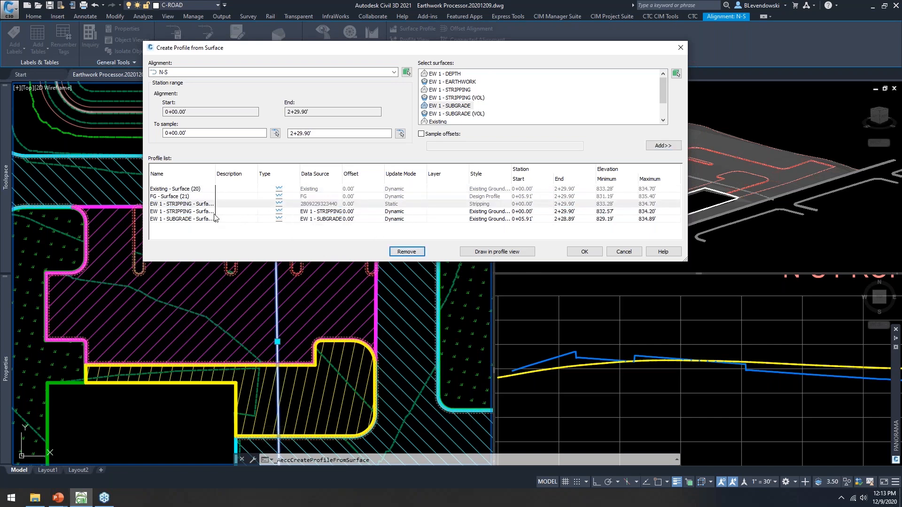
click(195, 212)
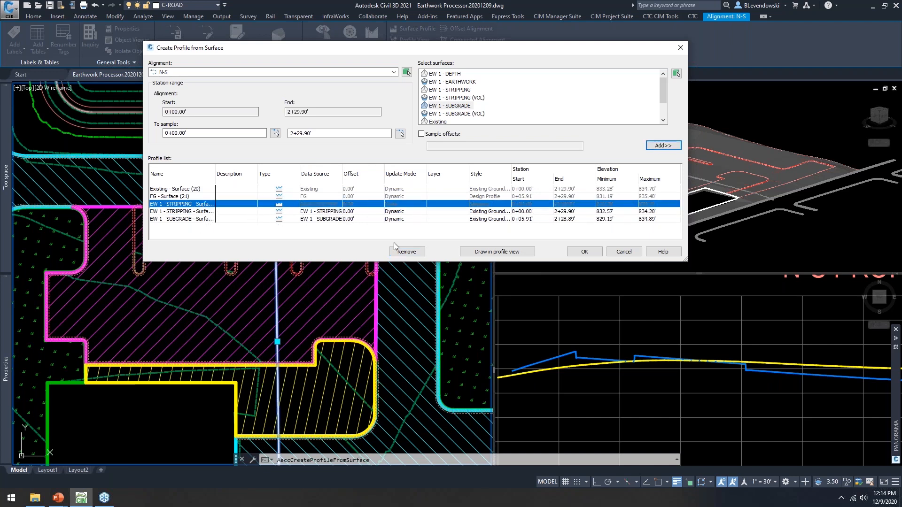
click(406, 252)
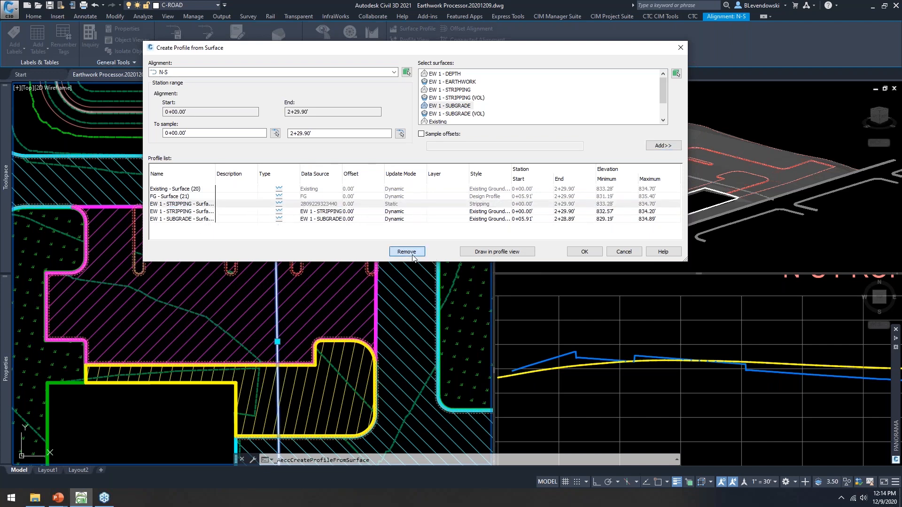
click(202, 212)
click(492, 212)
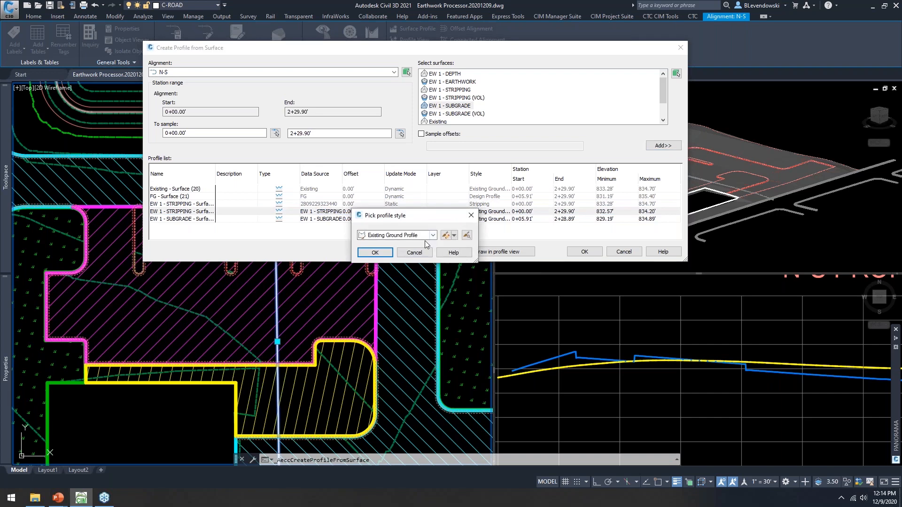
click(403, 236)
click(388, 289)
click(375, 253)
Step: Give the subgrade profile the Subgrade style and create both profiles
click(202, 219)
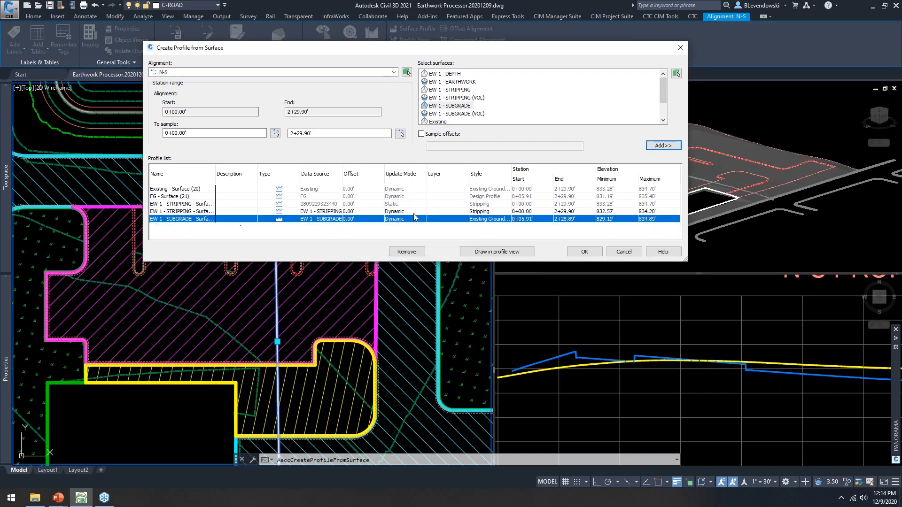
click(490, 220)
click(416, 236)
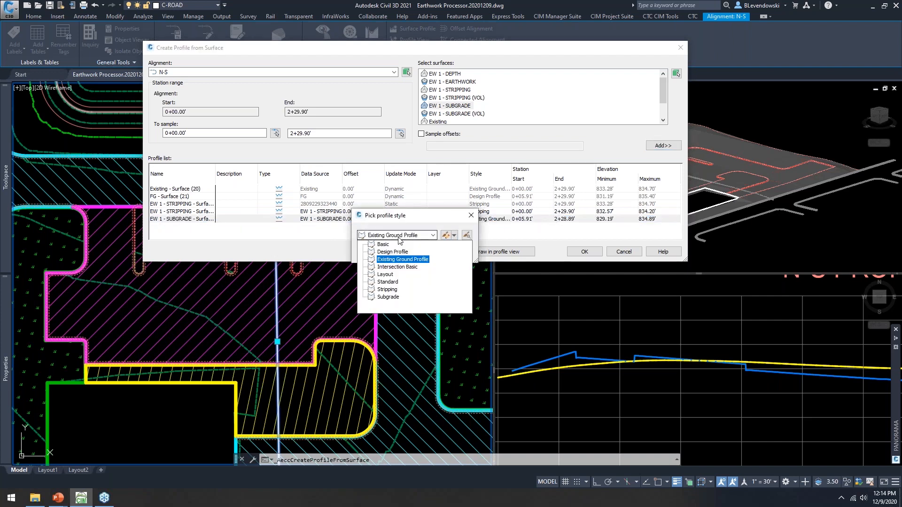
click(387, 297)
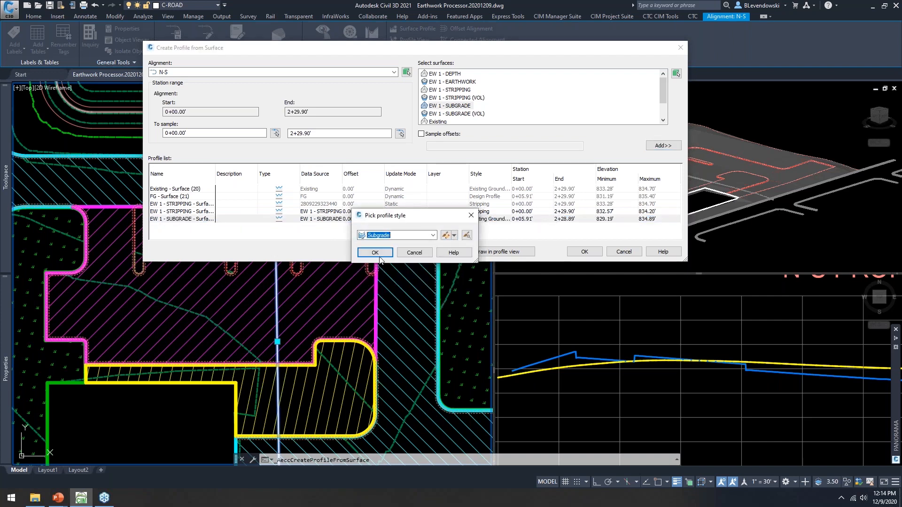
click(377, 253)
click(584, 252)
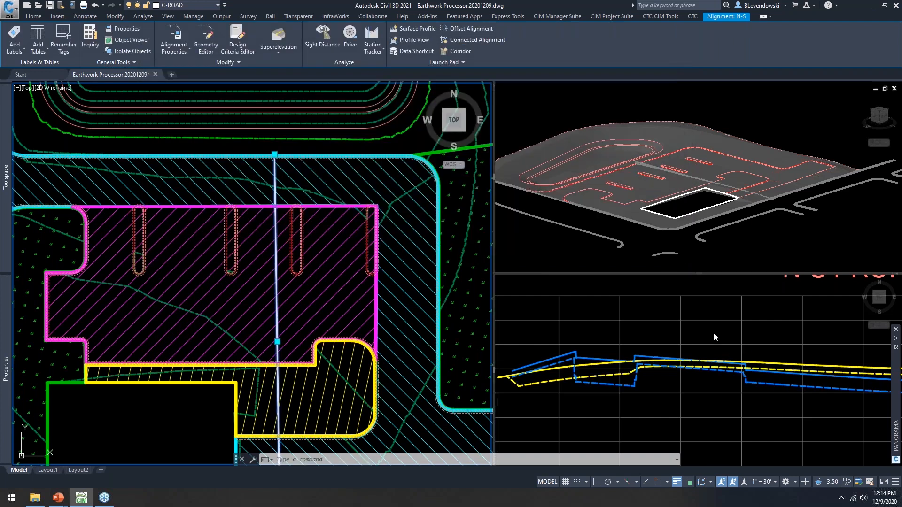
click(702, 334)
middle_drag(703, 397, 653, 355)
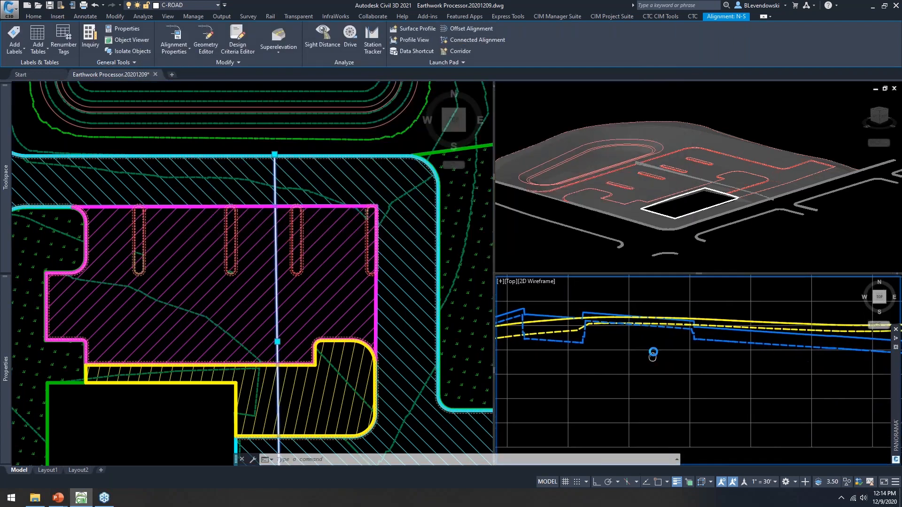
middle_drag(769, 363, 771, 370)
scroll(771, 370, up, 1)
scroll(616, 329, up, 2)
scroll(651, 310, up, 2)
click(654, 308)
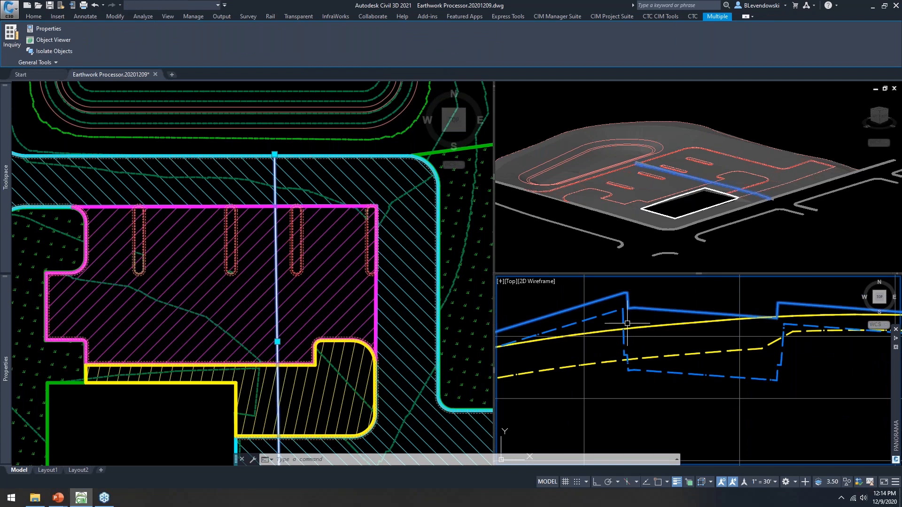
key(Escape)
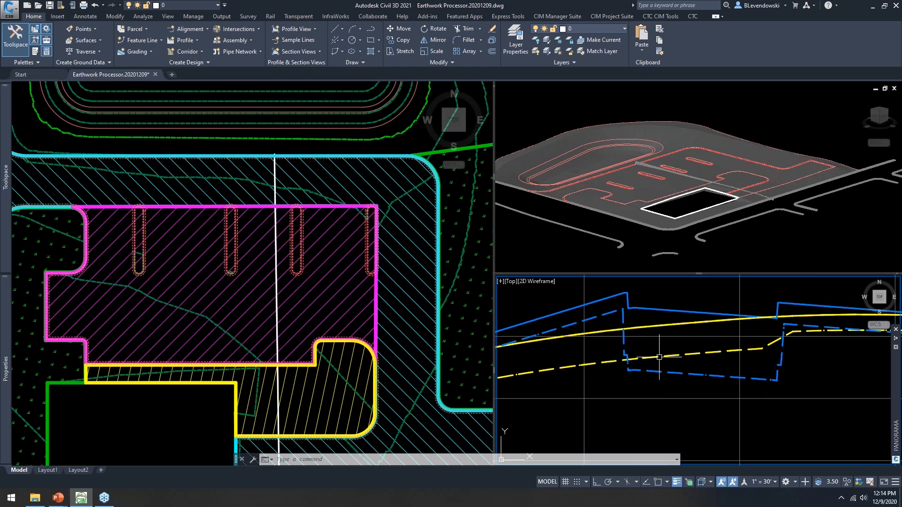
scroll(650, 326, down, 6)
middle_drag(787, 371, 653, 375)
scroll(767, 349, up, 6)
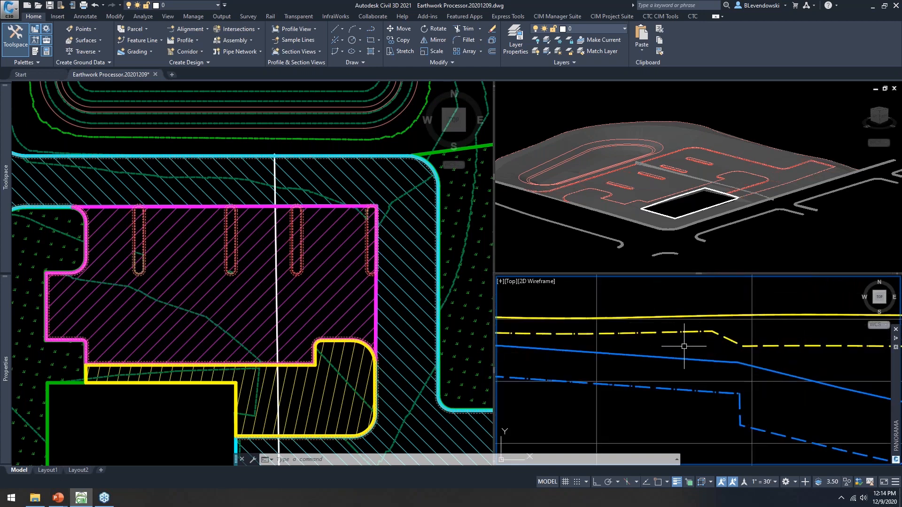
scroll(686, 346, down, 4)
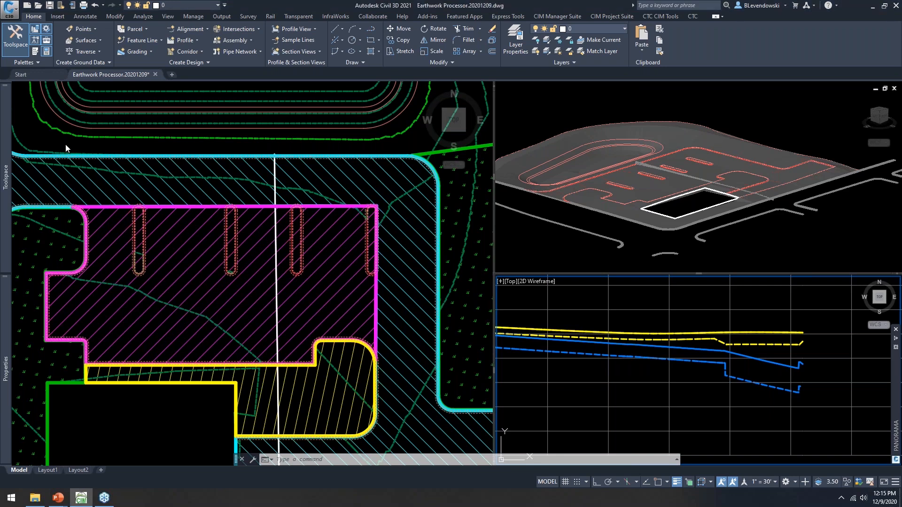
mouse_move(1, 154)
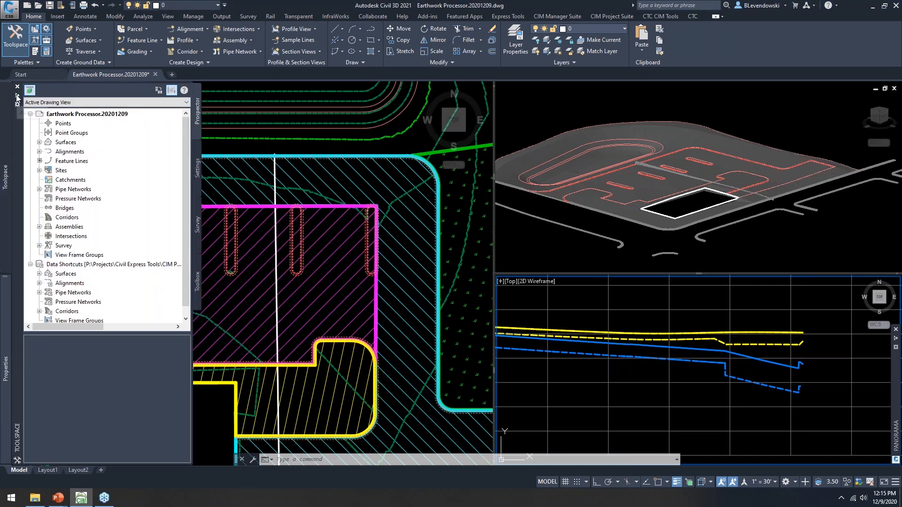
click(17, 98)
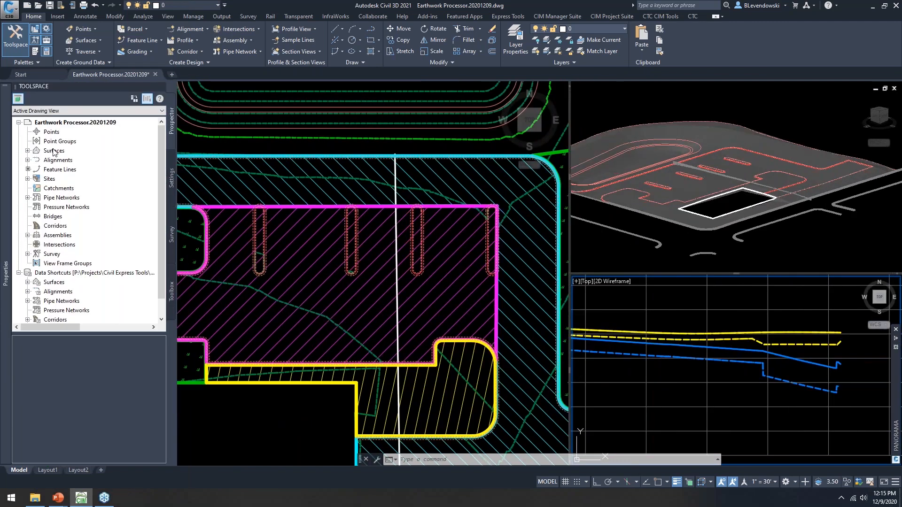
double_click(54, 151)
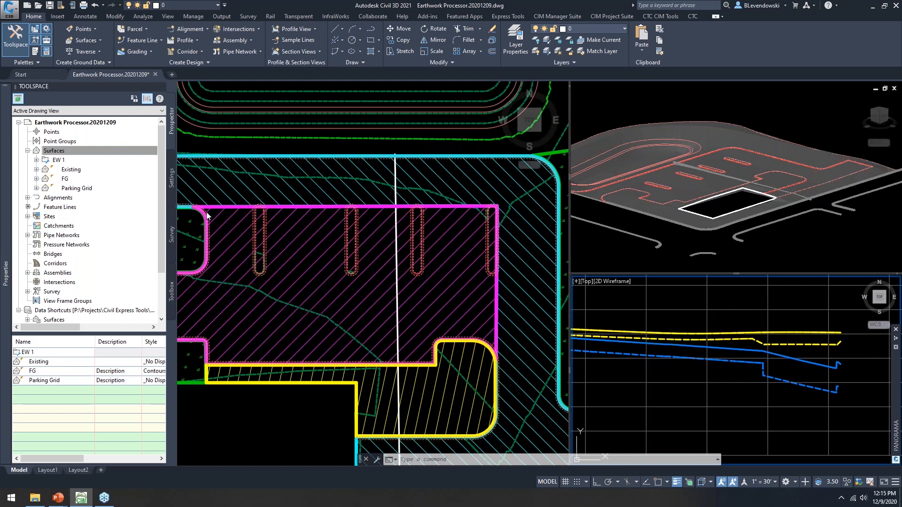
click(58, 160)
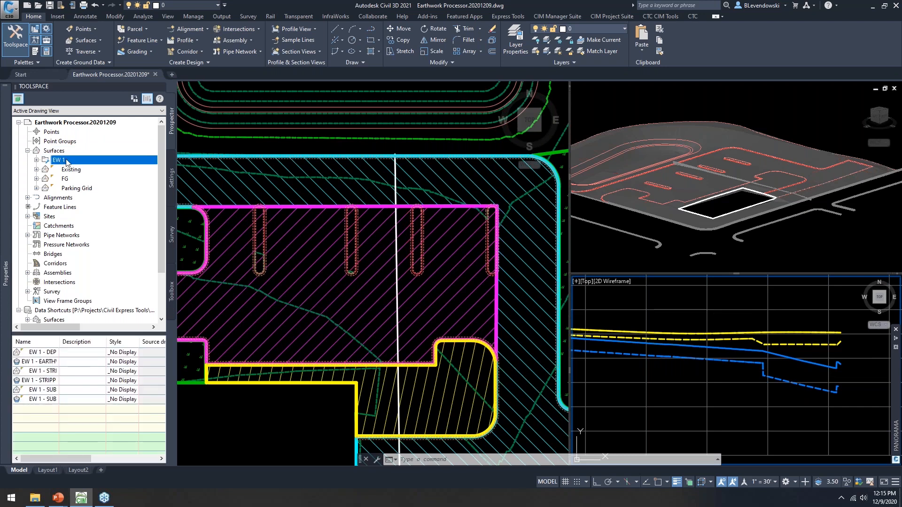
click(36, 161)
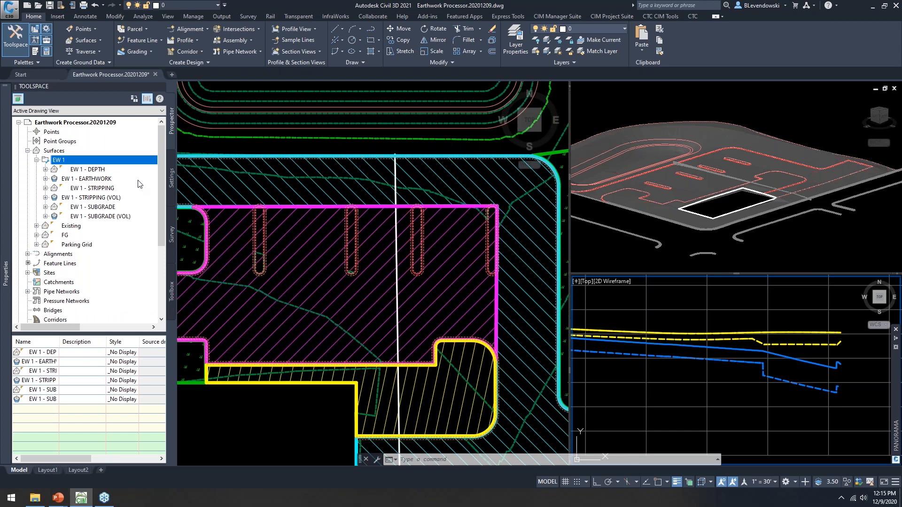
click(93, 189)
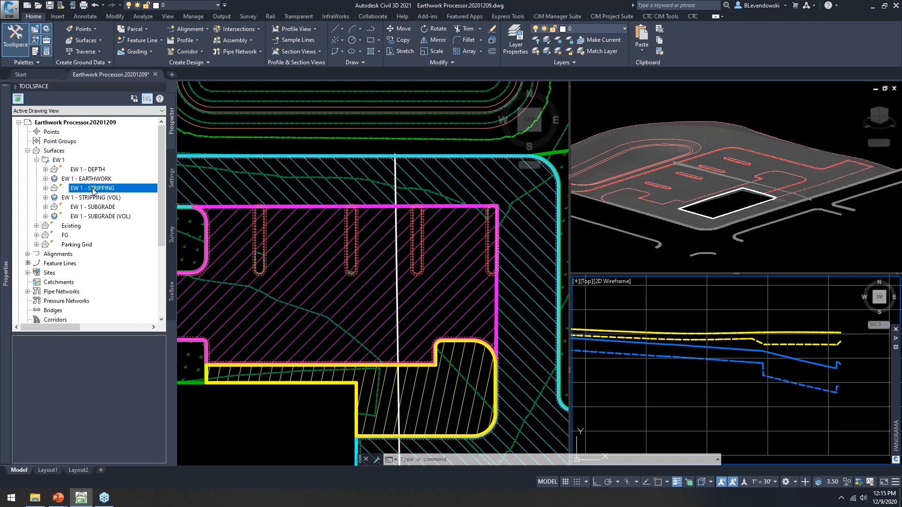
click(94, 208)
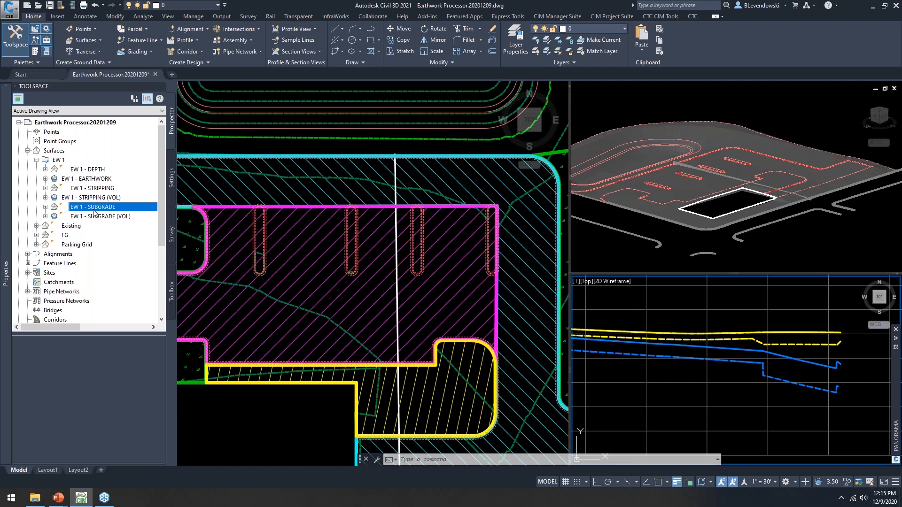
click(93, 198)
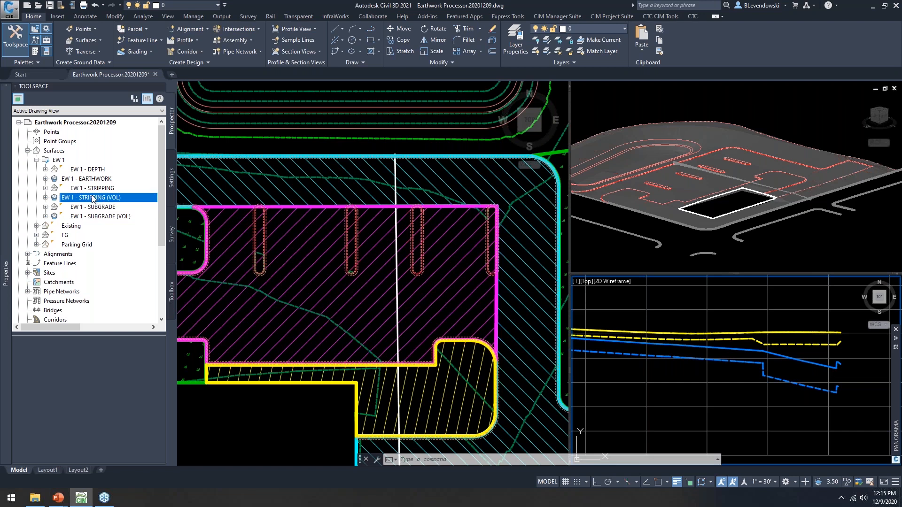
click(96, 218)
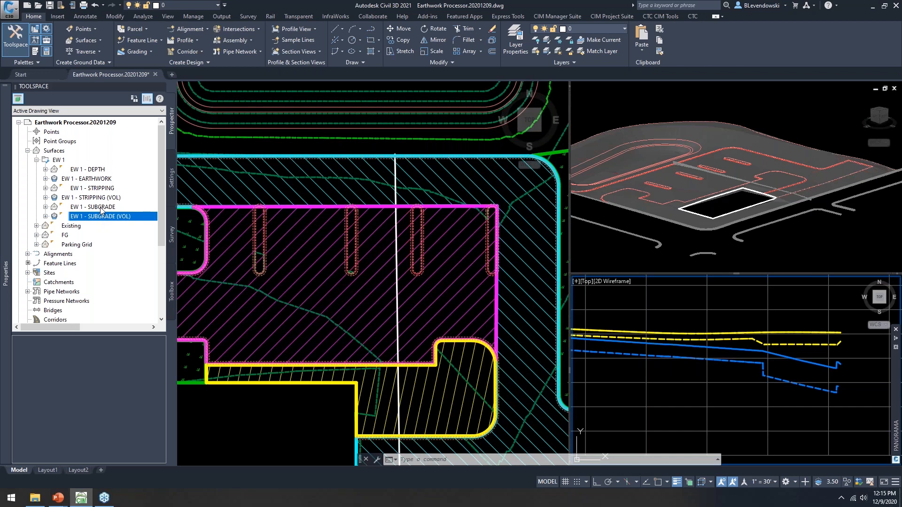
click(103, 198)
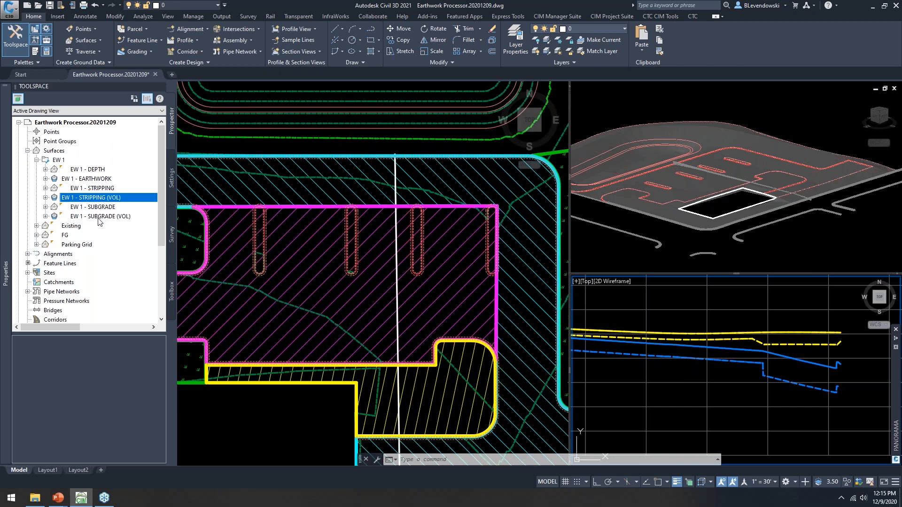
click(99, 217)
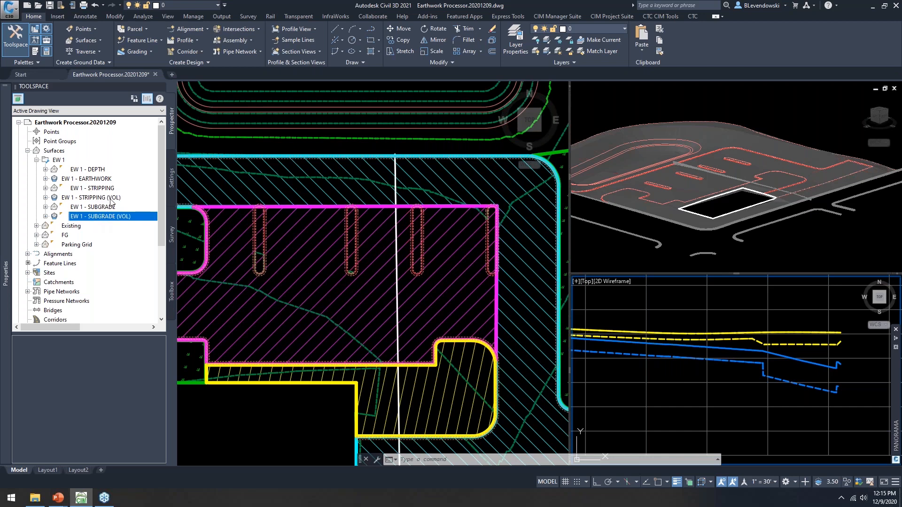
click(92, 181)
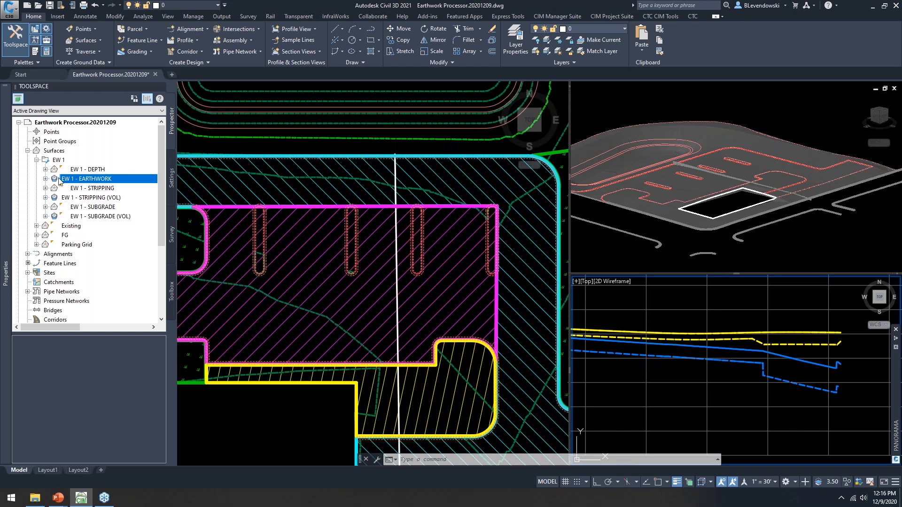
click(36, 160)
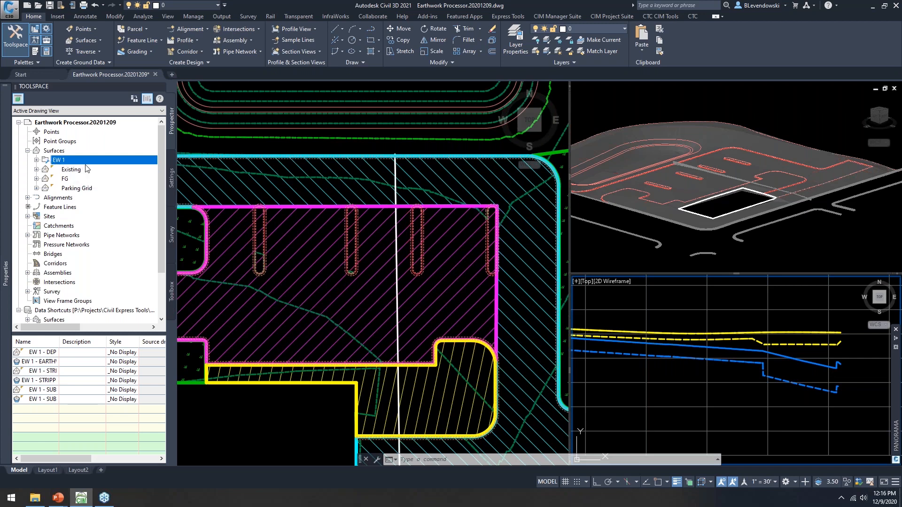
click(37, 160)
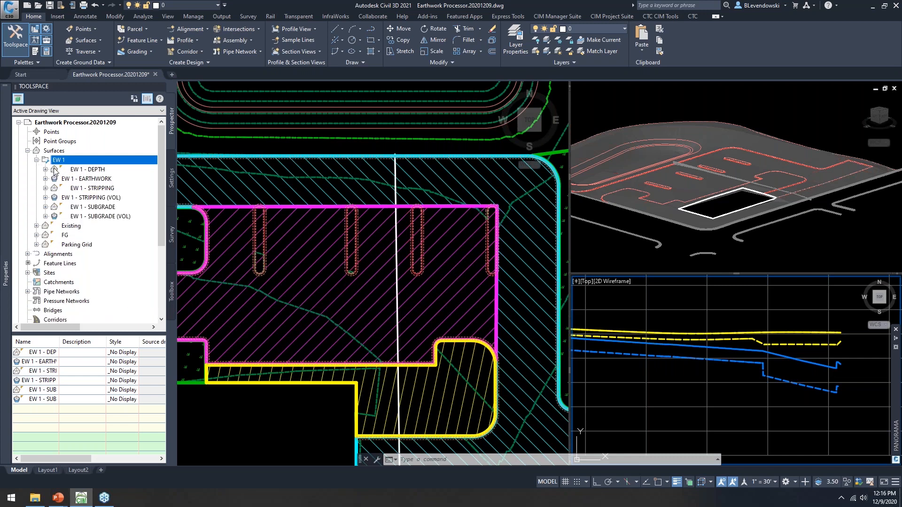
click(100, 184)
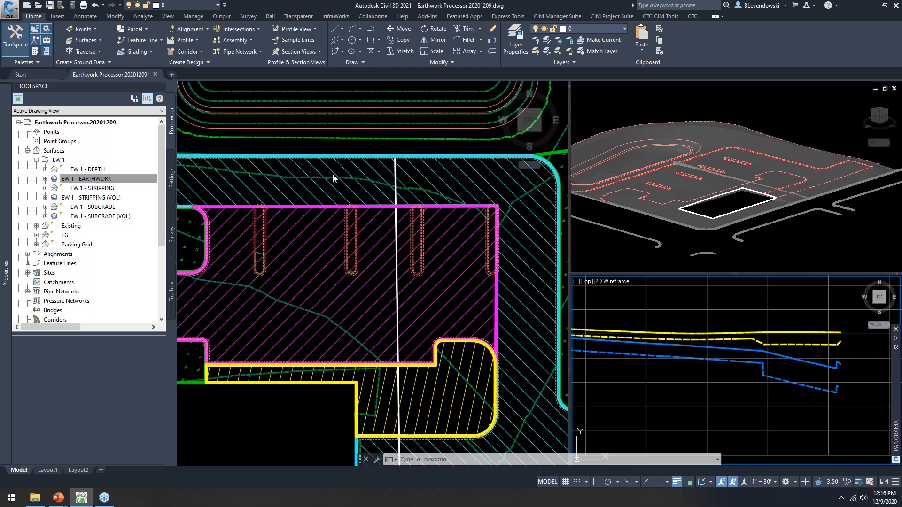
click(94, 170)
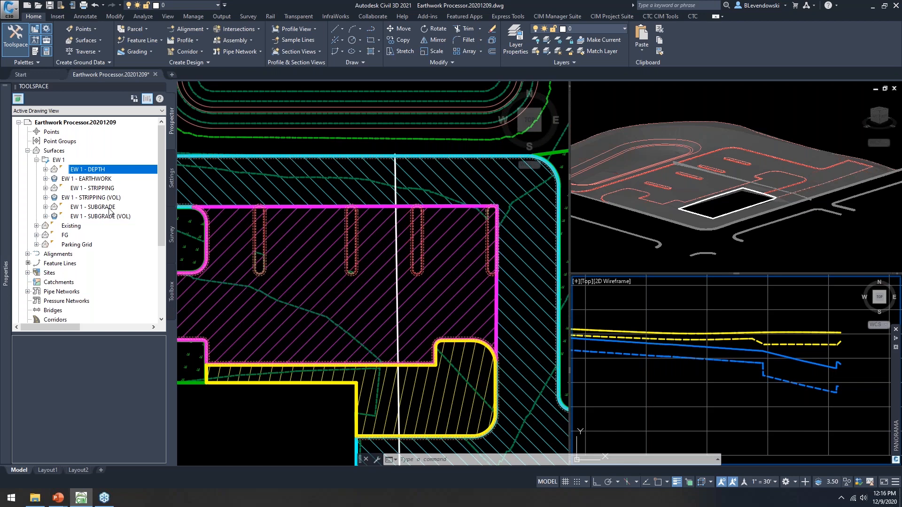
click(225, 150)
Step: Auto-hide the Toolspace panel and zoom the plan view to the curb corner above the pad
key(Escape)
key(Escape)
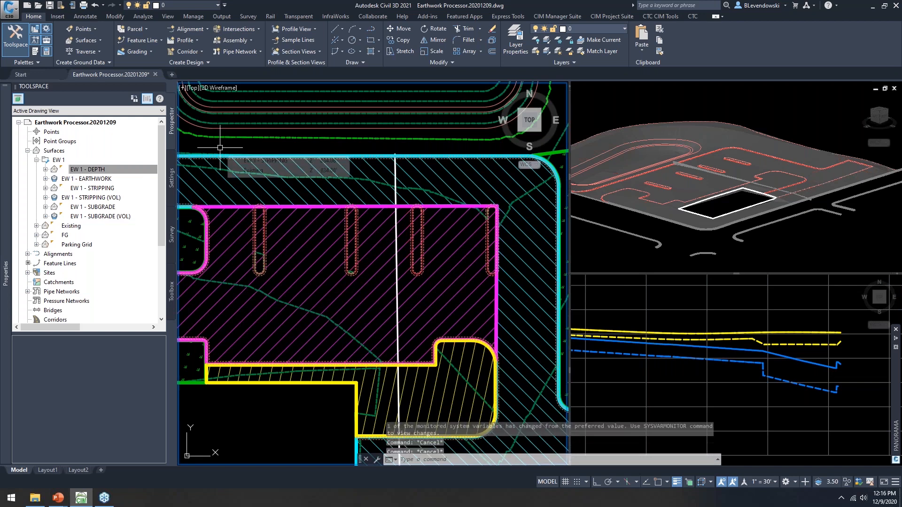
middle_drag(322, 425, 304, 376)
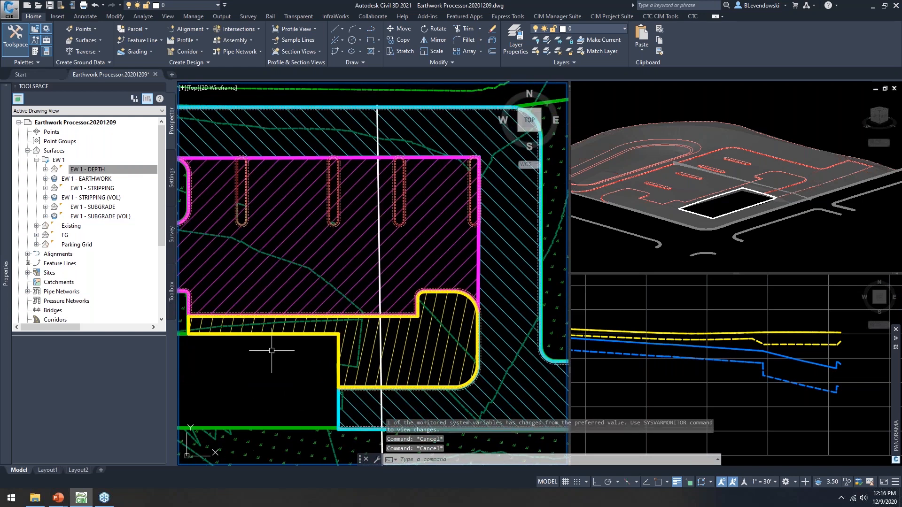
click(226, 292)
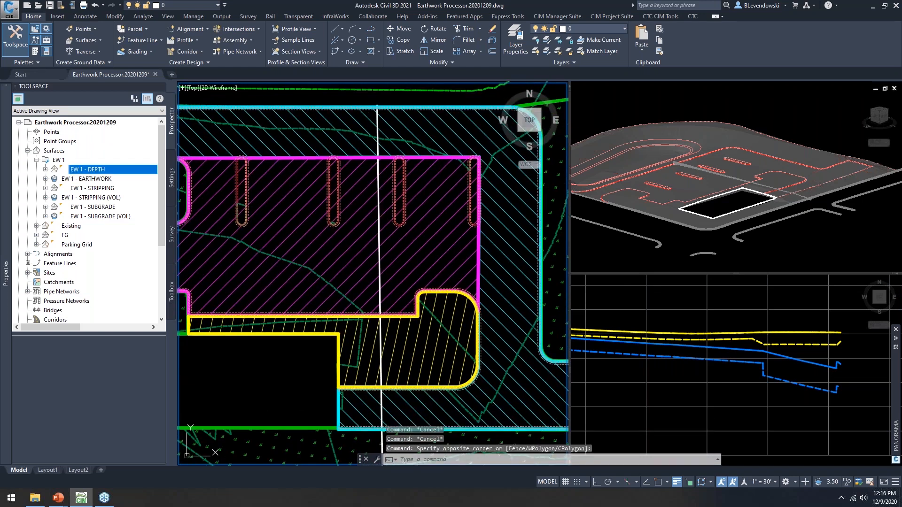
click(151, 86)
key(Escape)
key(Escape)
scroll(373, 246, down, 4)
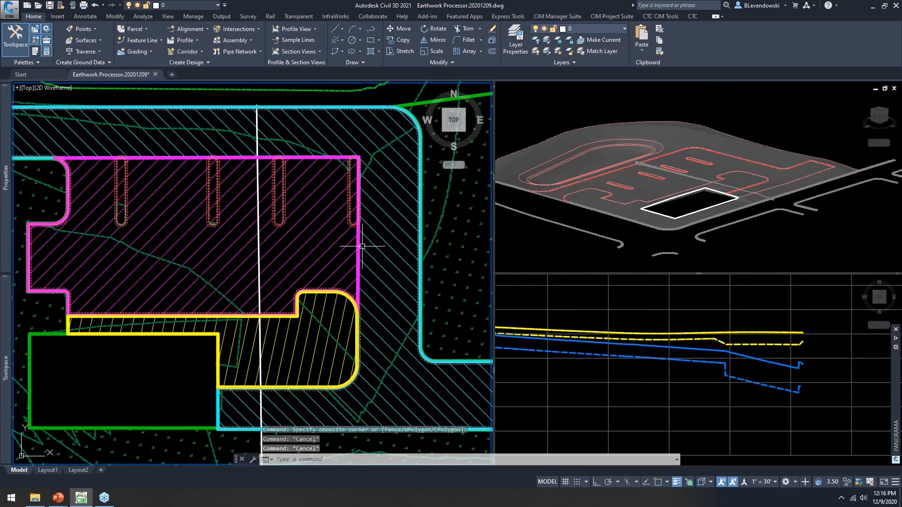
middle_drag(373, 246, 357, 253)
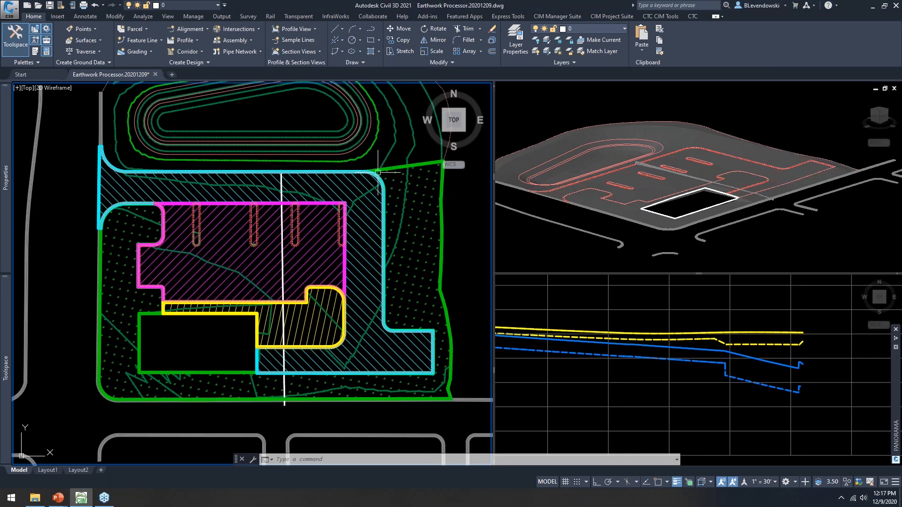
scroll(378, 170, up, 8)
scroll(296, 163, up, 5)
Step: Select the red curb feature line, zoom to its curve start, and start Set Grade/Slope Between Points
click(307, 164)
scroll(390, 193, down, 3)
scroll(392, 193, down, 4)
mouse_move(272, 201)
middle_down()
mouse_move(264, 238)
mouse_move(370, 232)
middle_up()
middle_drag(159, 236, 205, 224)
middle_drag(369, 229, 179, 221)
scroll(417, 192, up, 8)
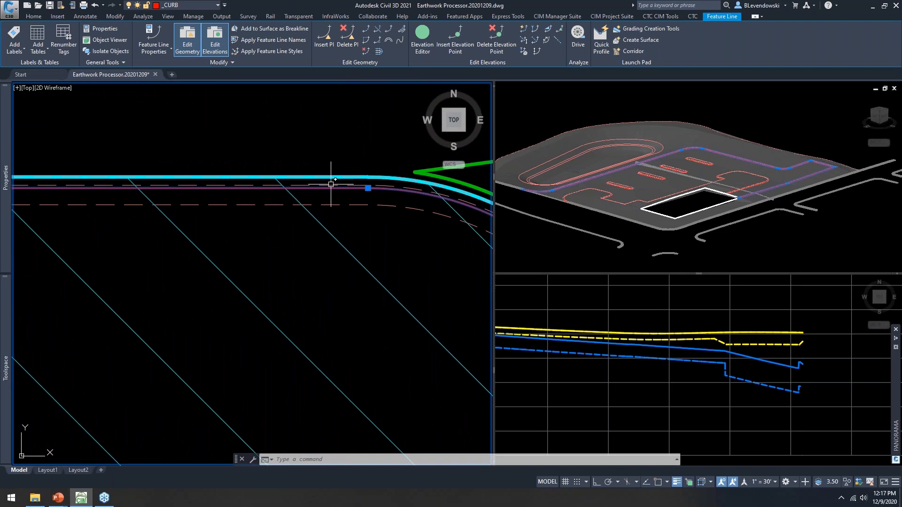
scroll(331, 184, down, 4)
scroll(362, 185, up, 4)
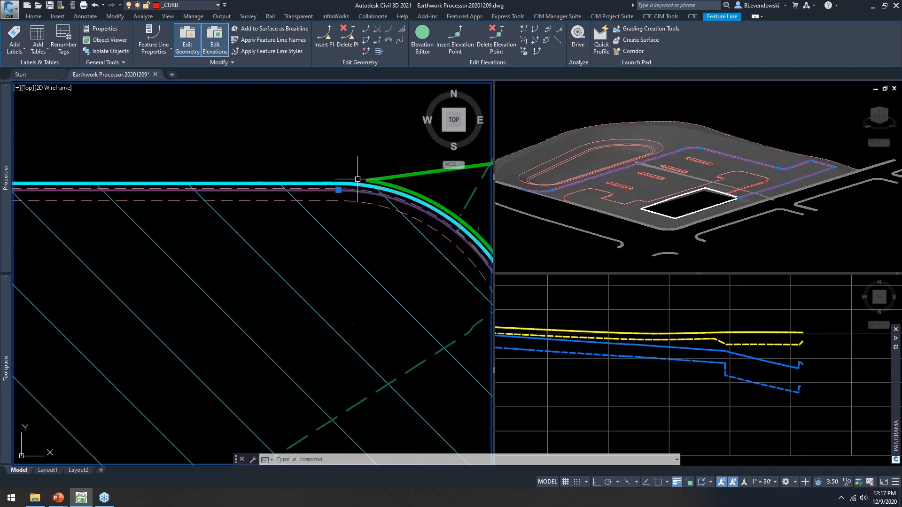
scroll(348, 184, up, 2)
scroll(347, 184, up, 3)
scroll(342, 200, up, 4)
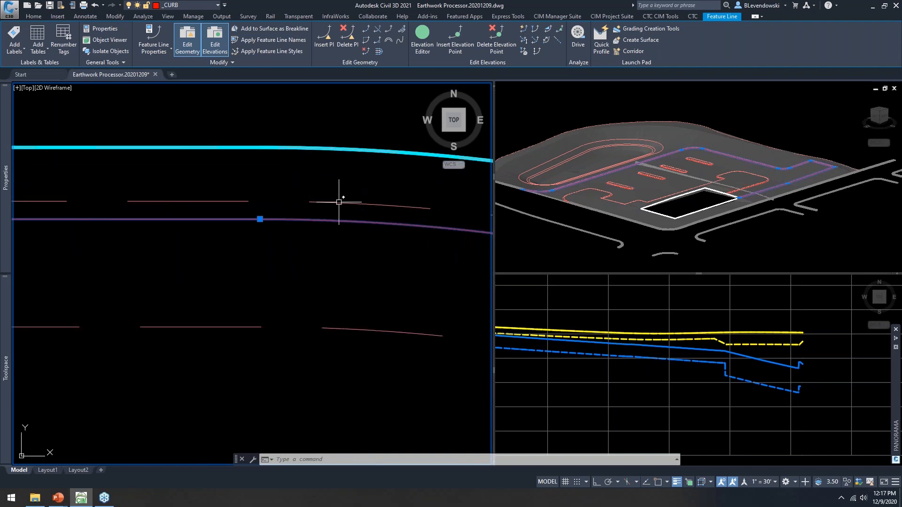
scroll(329, 230, down, 5)
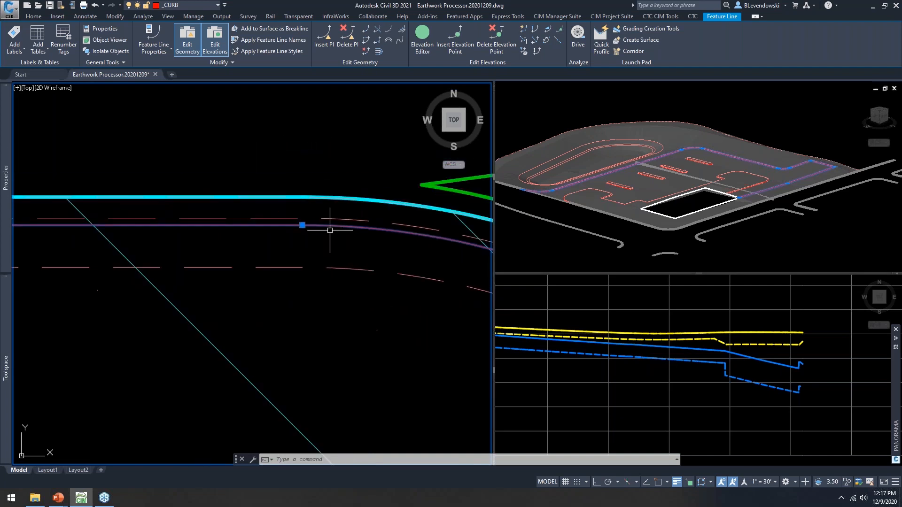
scroll(350, 248, up, 3)
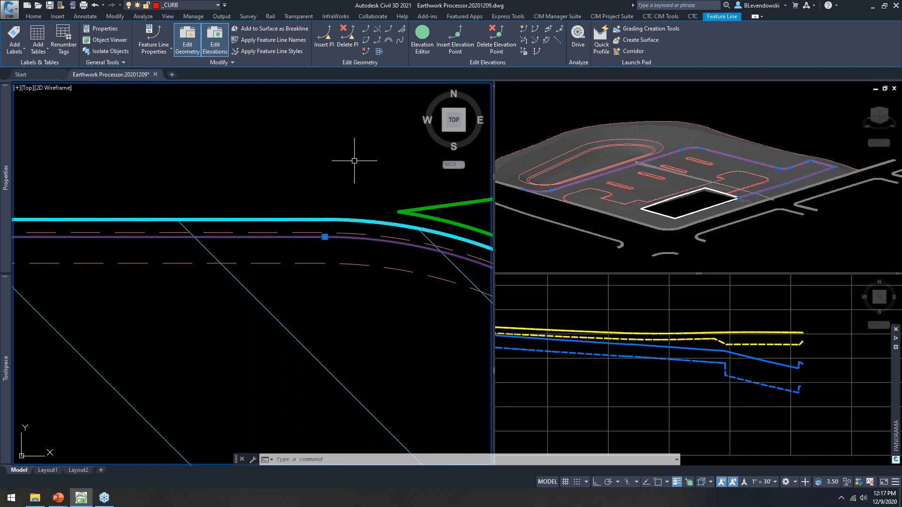
click(536, 40)
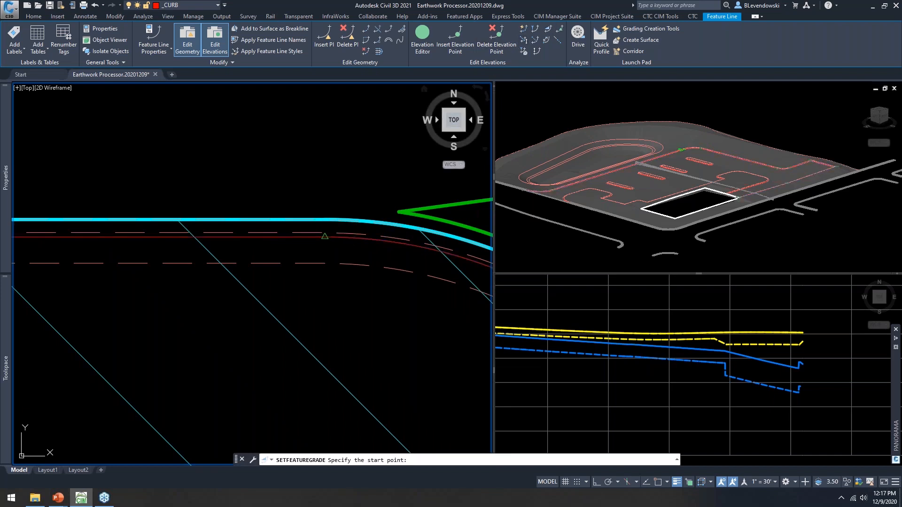
Step: Grade the curb from 831.82 at the curve start to elevation 832.87 at its left end
click(325, 236)
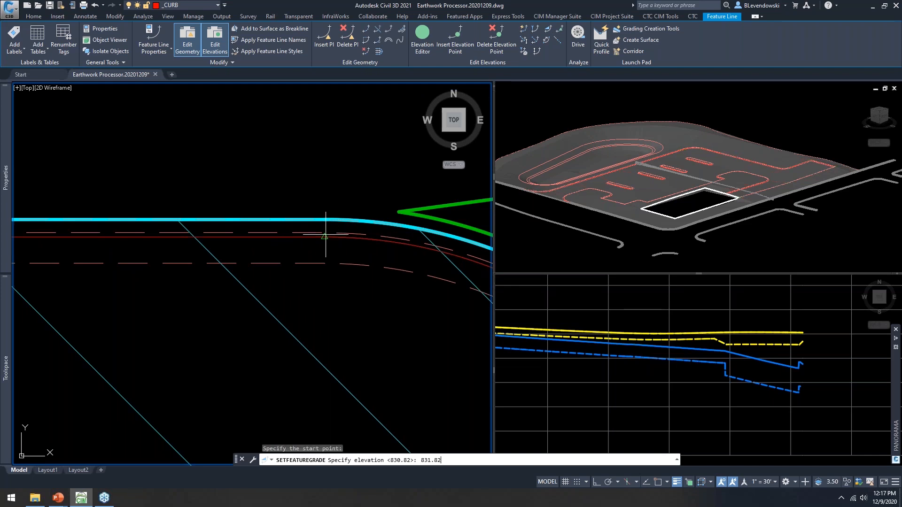
key(Return)
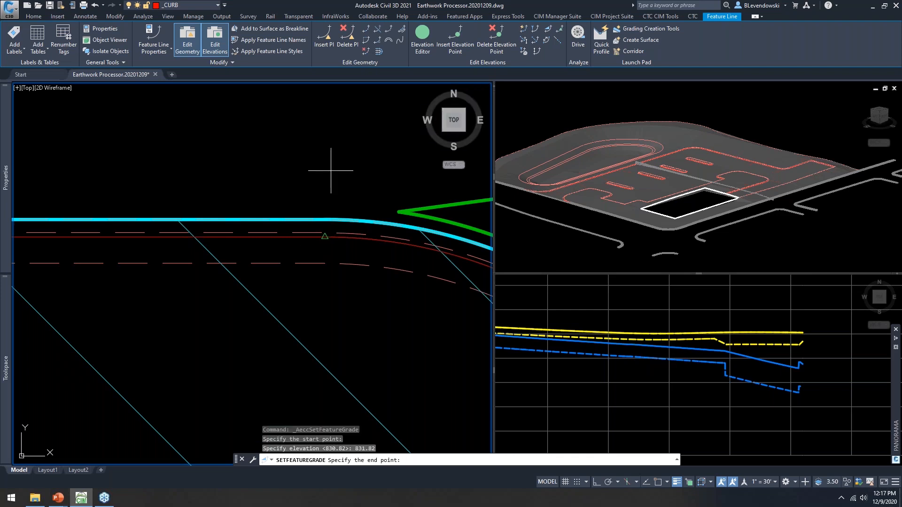
scroll(362, 242, down, 4)
middle_drag(168, 263, 512, 276)
scroll(125, 266, up, 5)
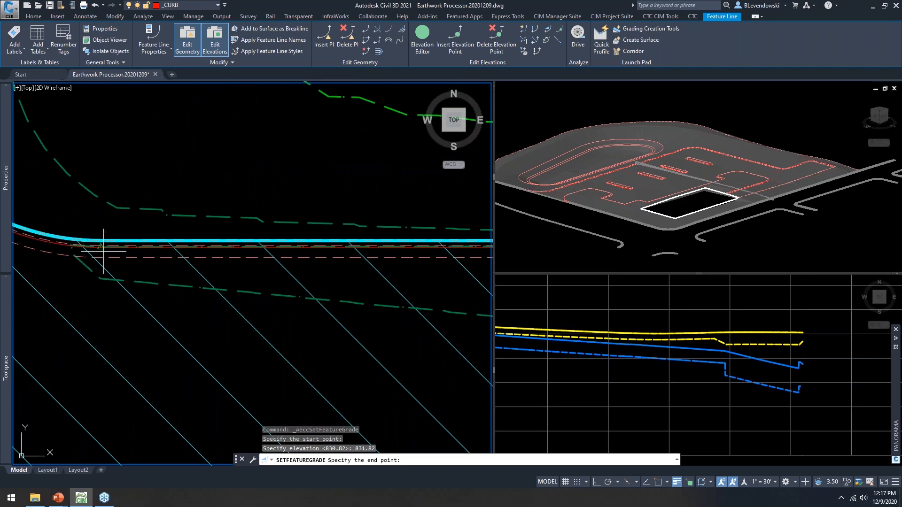
click(103, 250)
text(E)
key(Return)
text(832)
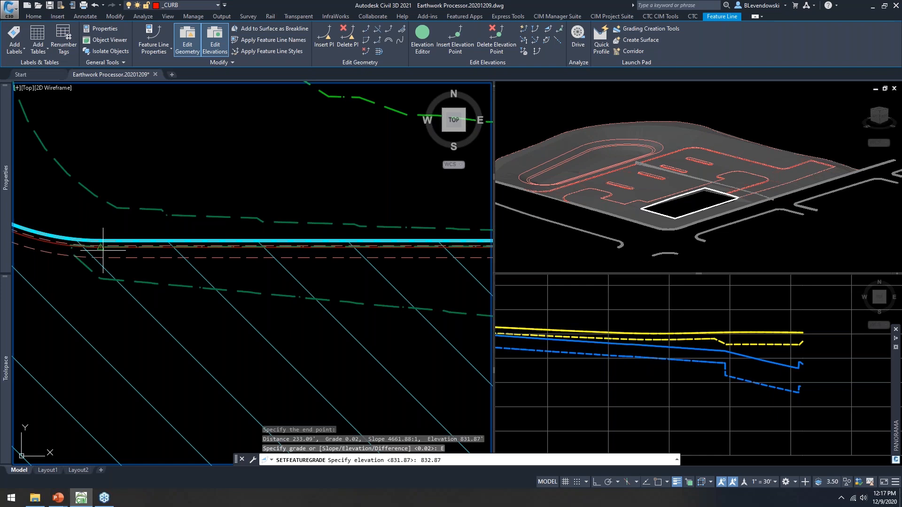
text(.87)
key(Return)
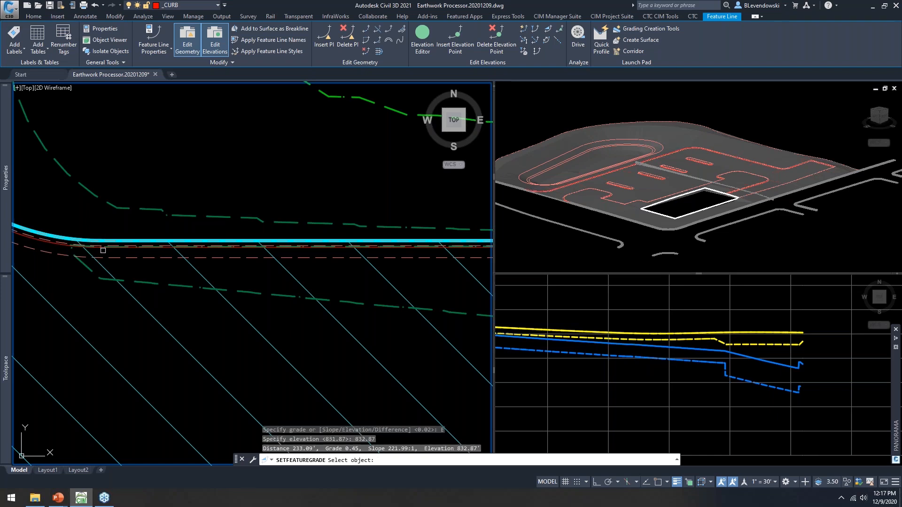
key(Return)
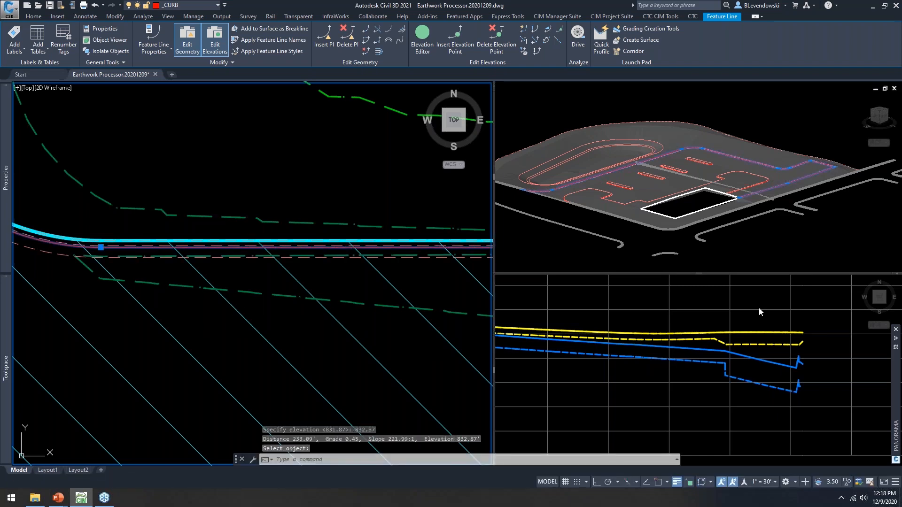
Step: Check the new 0.45 grade in the profile view, then return the plan view to the parking area
click(771, 325)
scroll(801, 373, up, 4)
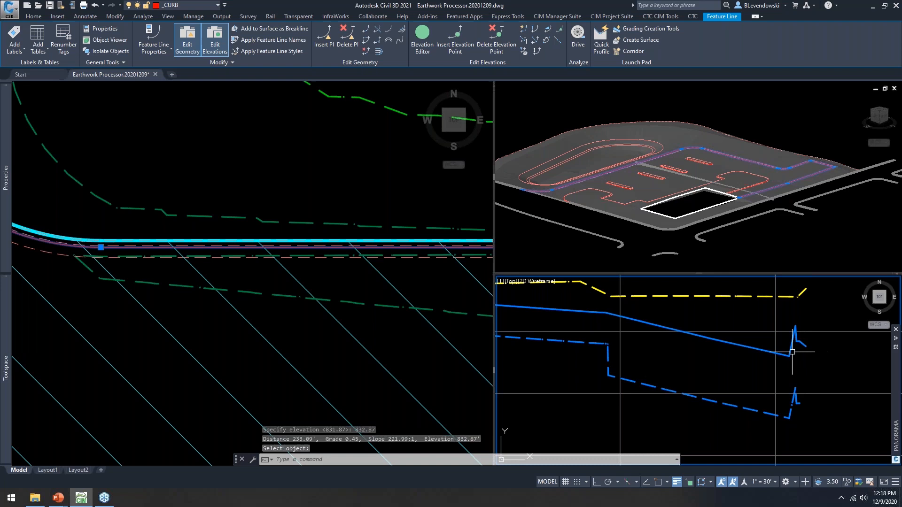
scroll(801, 372, down, 2)
click(236, 187)
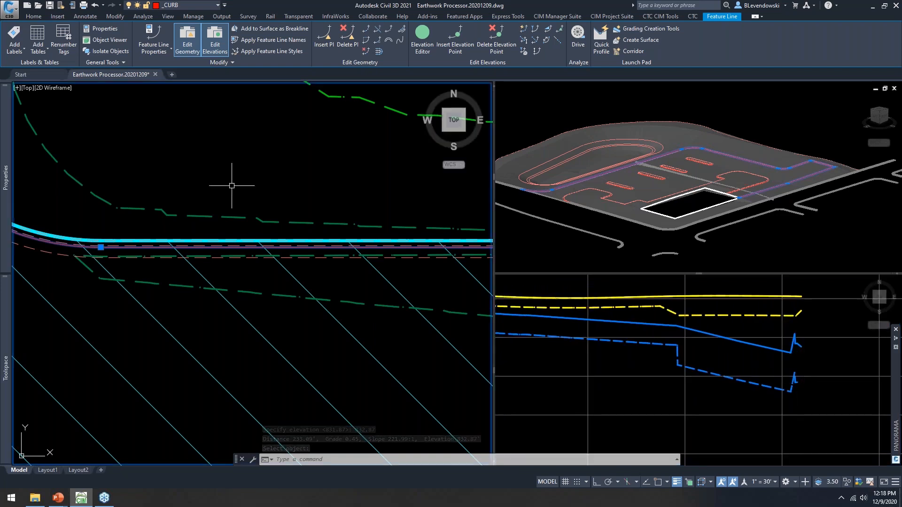
scroll(213, 205, down, 3)
scroll(213, 204, down, 2)
middle_drag(374, 240, 236, 234)
key(Escape)
key(Escape)
key(Escape)
Step: Rerun the Curb grading family in AUTOGRADER, save it, and close Auto Grader
text(AUTOG)
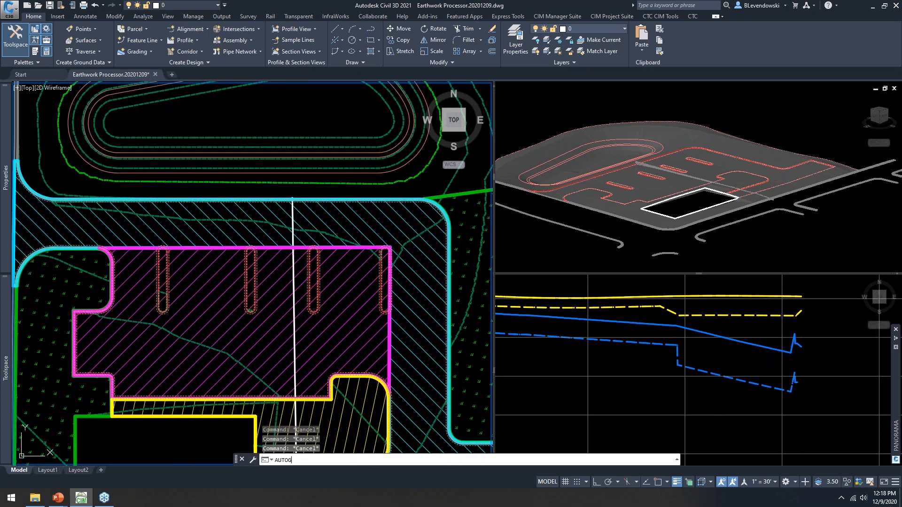
key(Return)
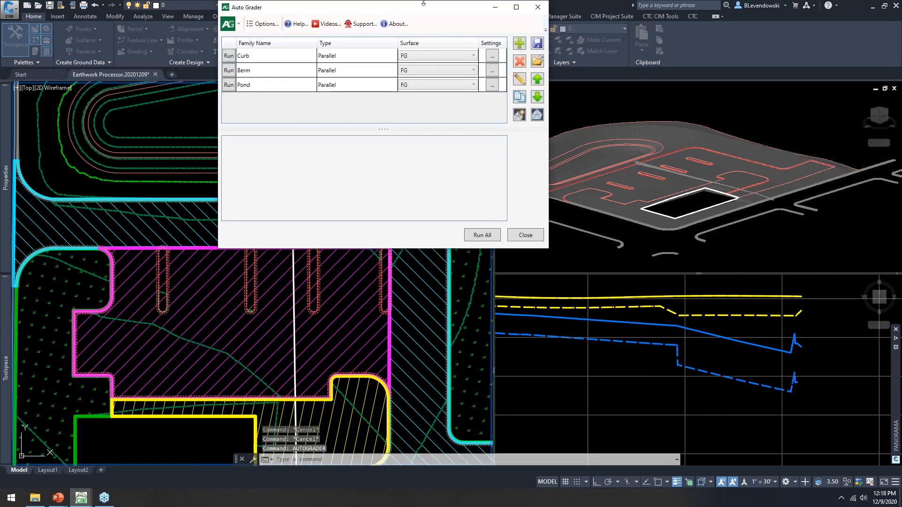
drag(404, 9, 389, 20)
click(249, 70)
double_click(252, 73)
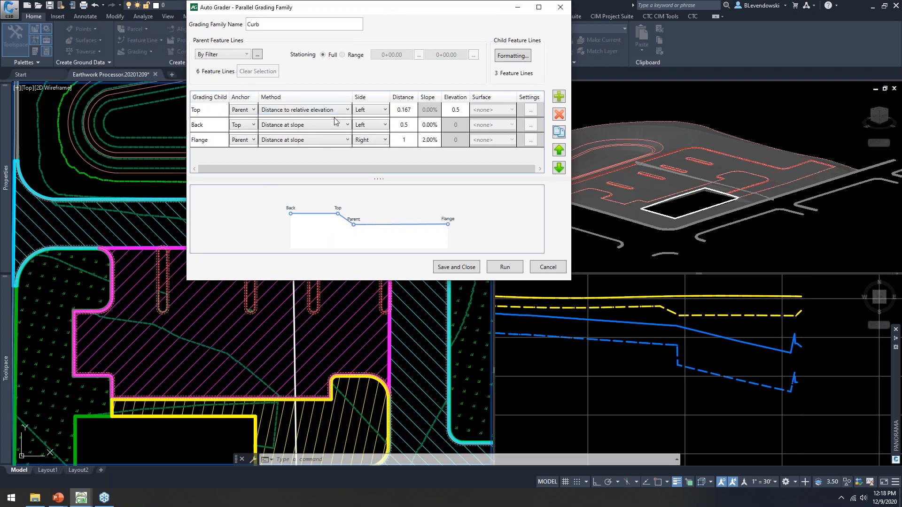
click(504, 267)
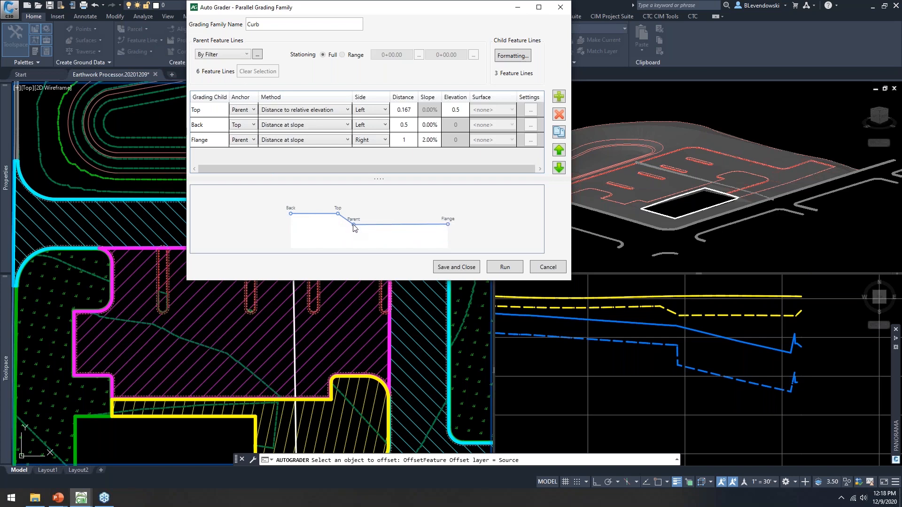
click(436, 267)
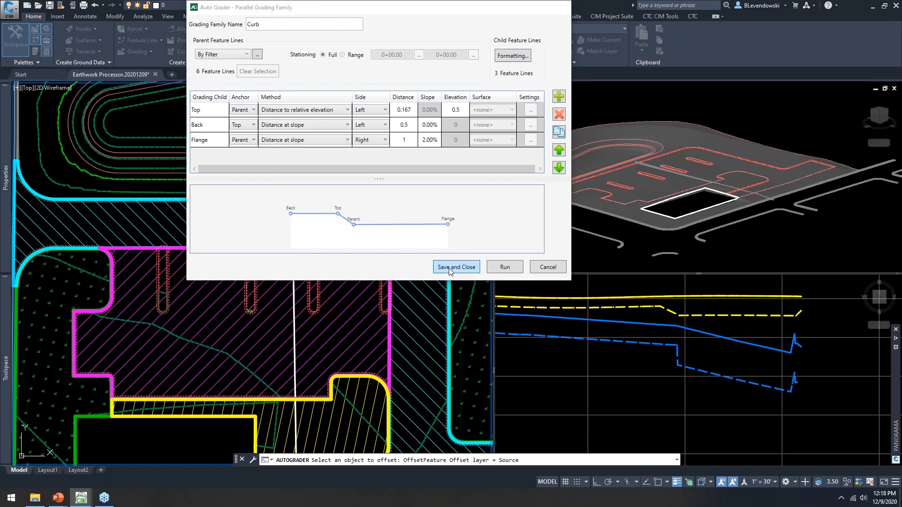
click(507, 244)
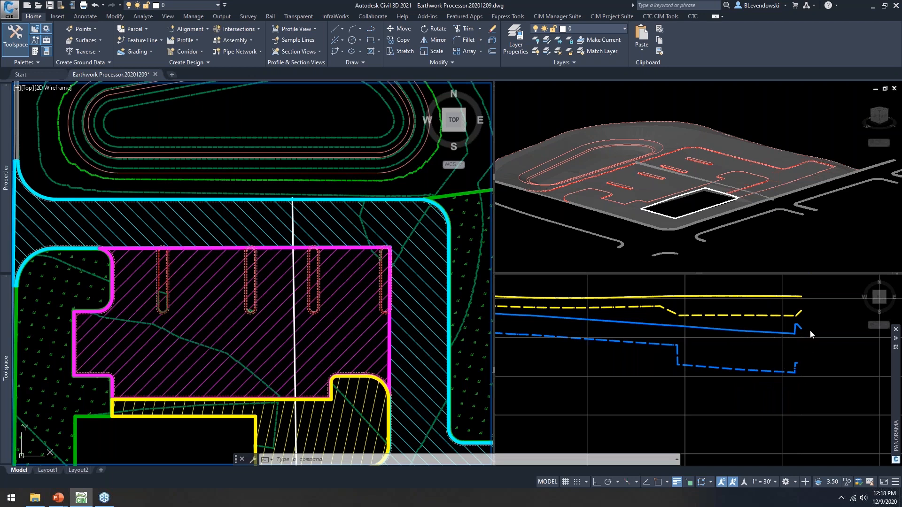
click(817, 358)
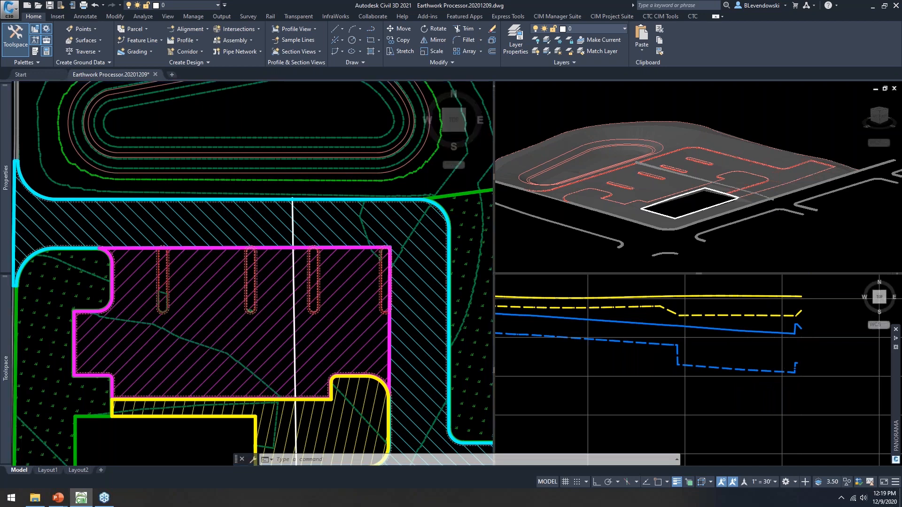
click(718, 369)
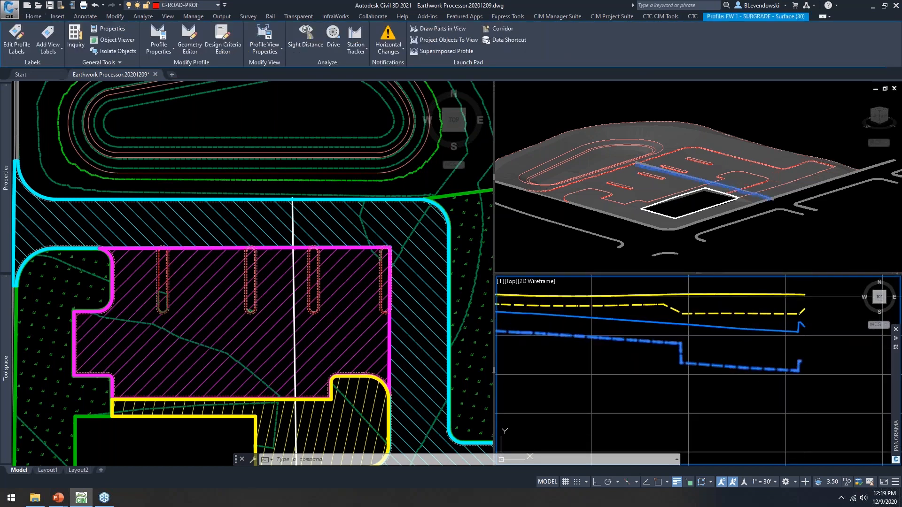
key(Escape)
middle_drag(767, 330, 735, 338)
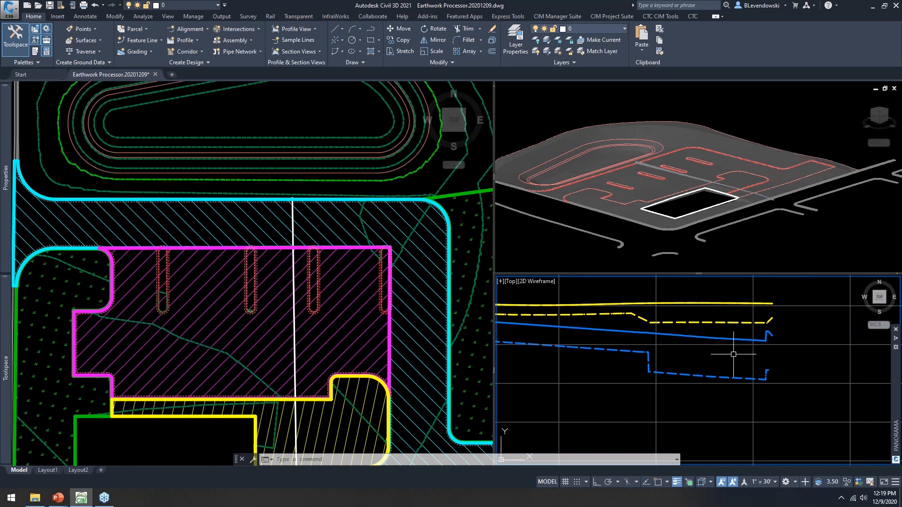
mouse_move(733, 354)
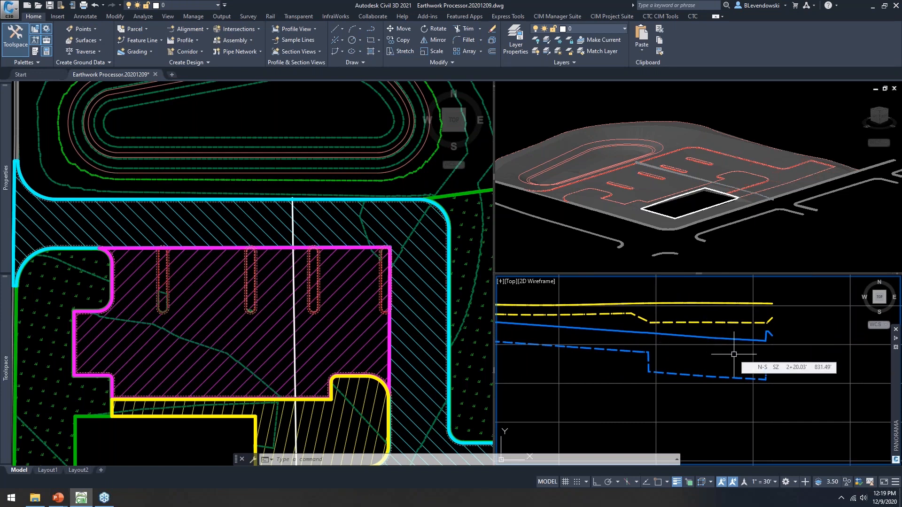
text(EART)
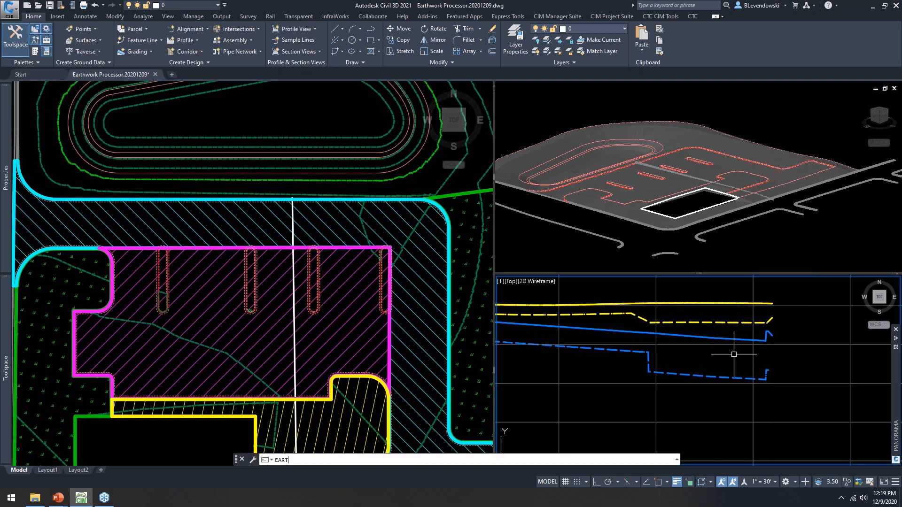
Step: Run EW 1 in the Earthwork Processor: 2336.16 cut, 790.00 fill, net 1546.16 cu.yd cut
key(BackSpace)
key(BackSpace)
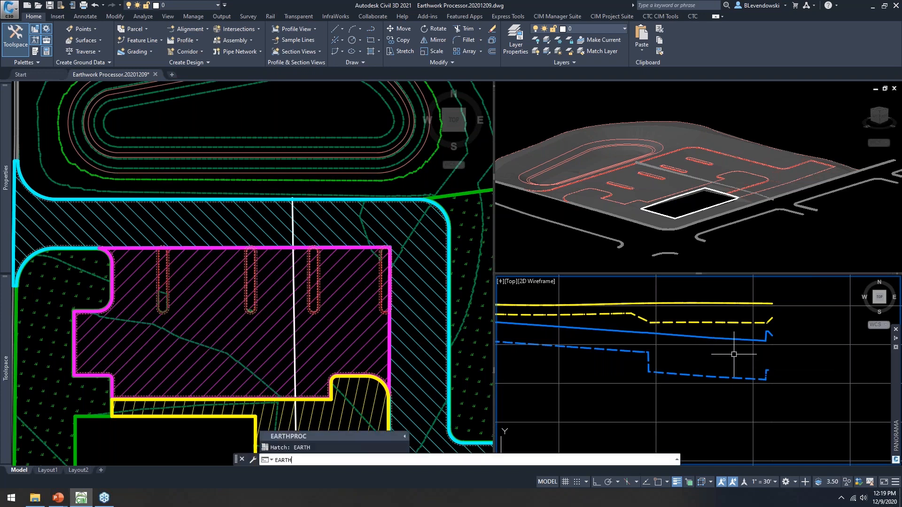
text(PR)
key(Return)
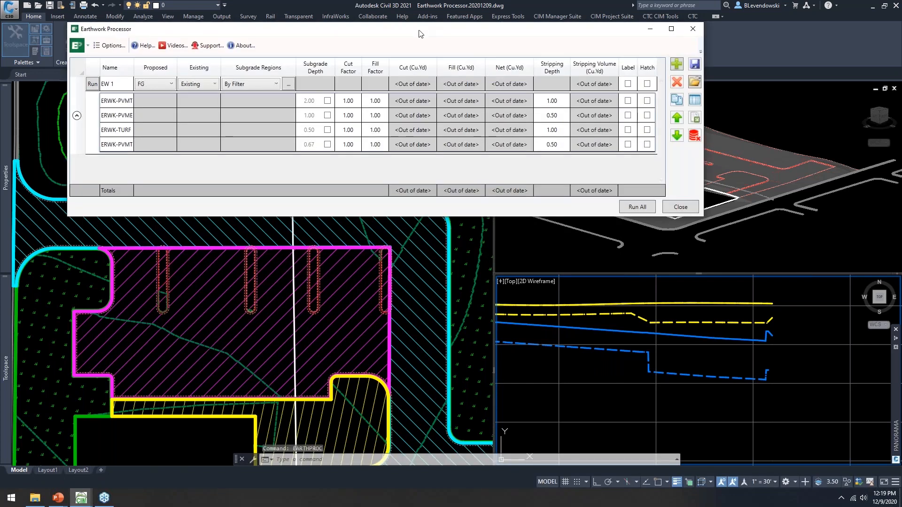
drag(420, 33, 396, 33)
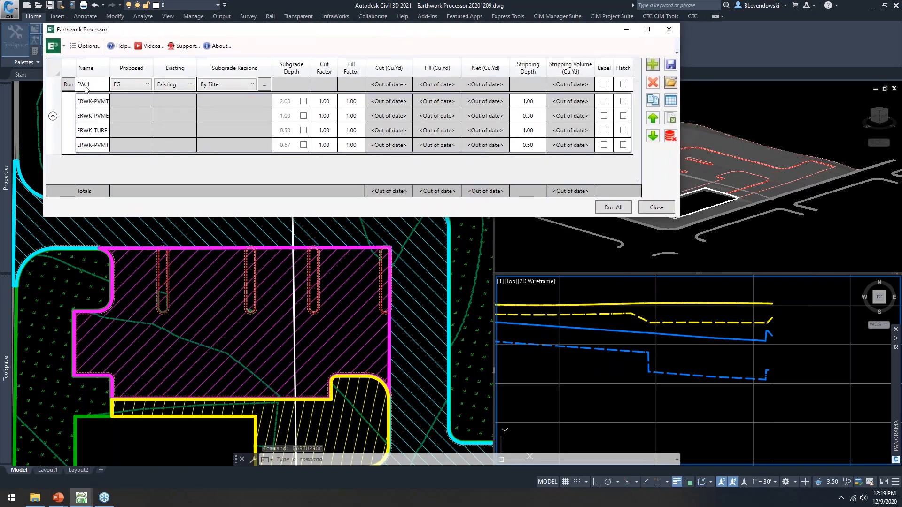
click(69, 85)
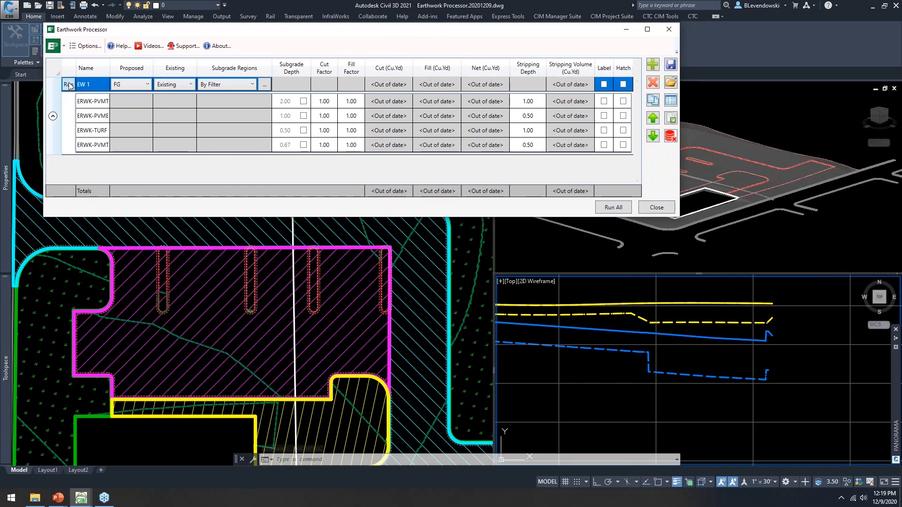
click(69, 84)
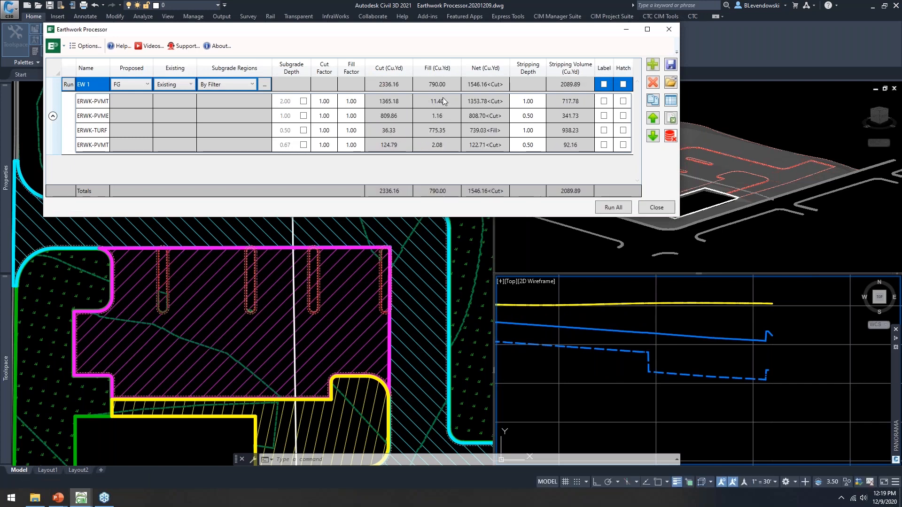
drag(323, 37, 314, 45)
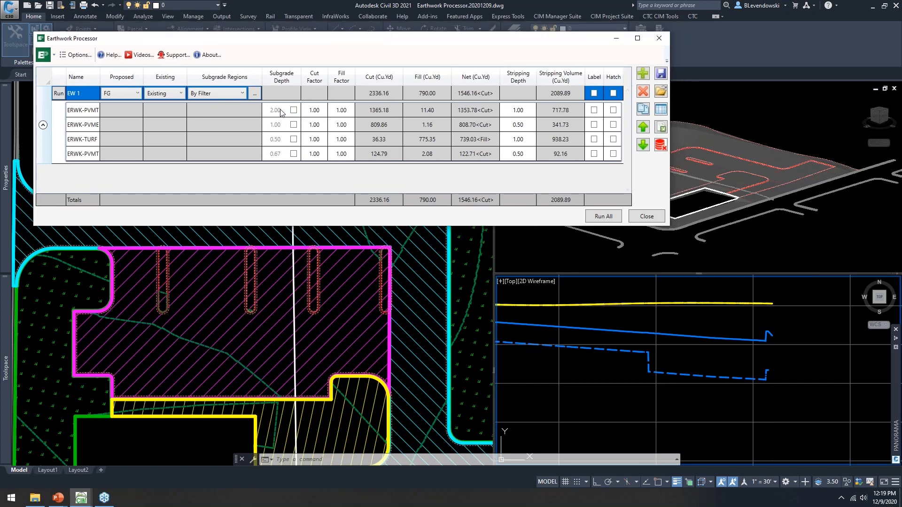
Step: Override ERWK-PVMT-HEVY subgrade depth to 1.50 and rerun EW 1 for net 1181.36 cu.yd cut
drag(100, 76, 128, 73)
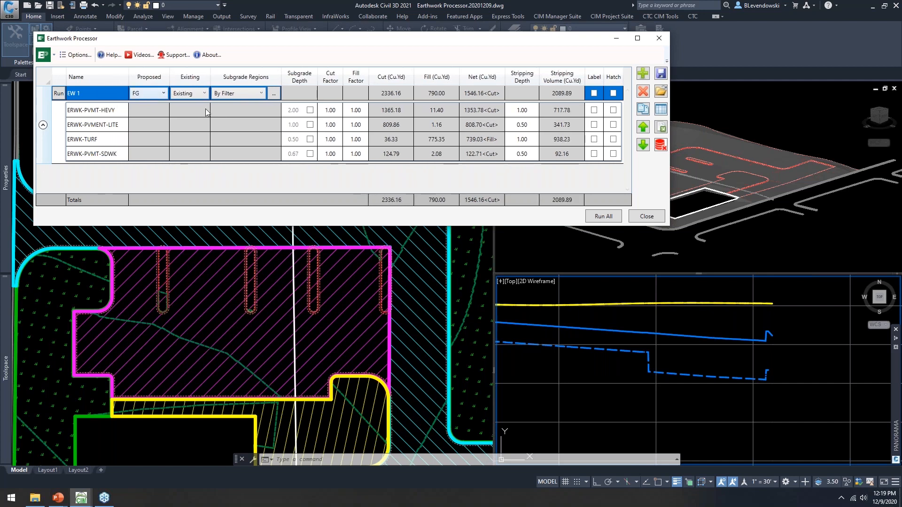
click(310, 110)
double_click(295, 110)
text(1.50)
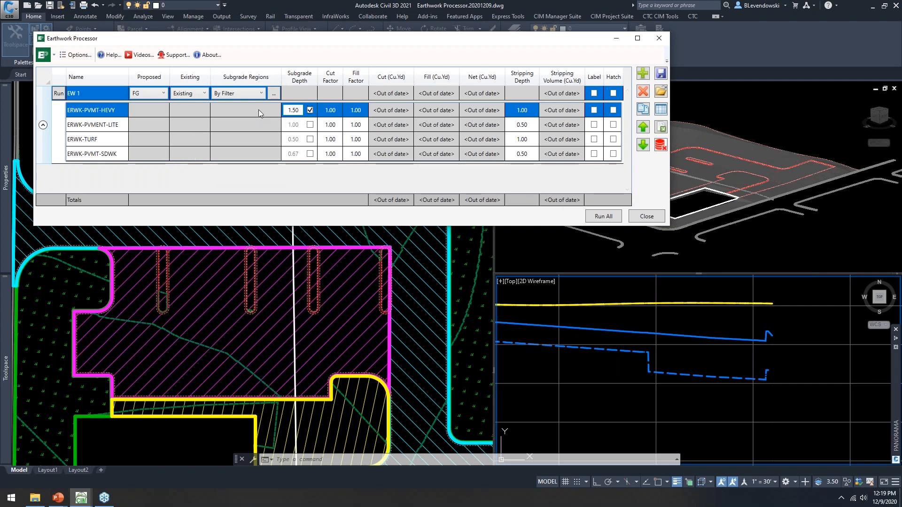
click(59, 93)
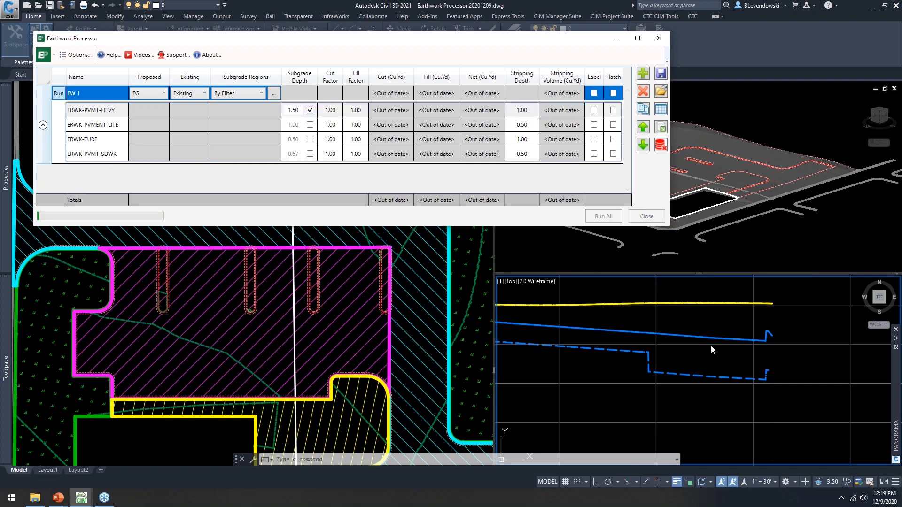
click(691, 362)
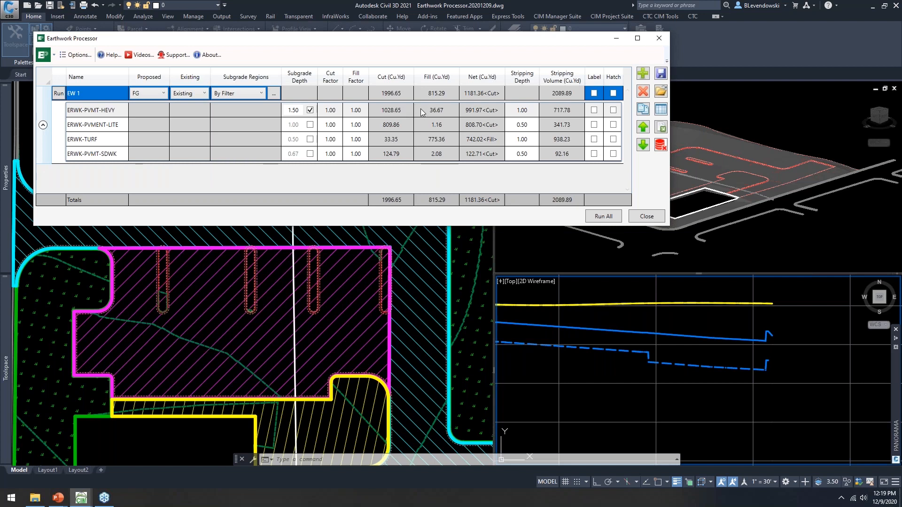
Step: Close the Earthwork Processor and inspect the cyan pavement feature line and ERWK-PVMT-HEVY boundary
click(649, 221)
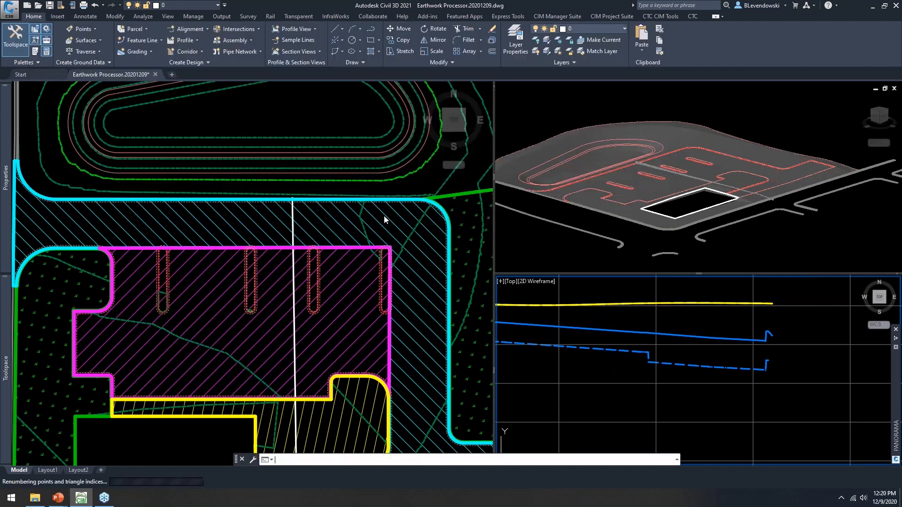
click(423, 184)
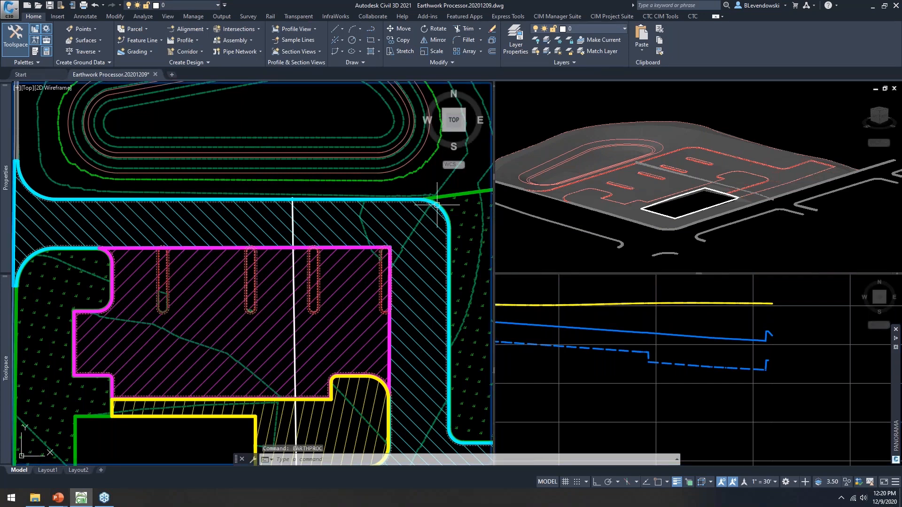
scroll(437, 203, up, 5)
click(422, 195)
scroll(421, 194, down, 6)
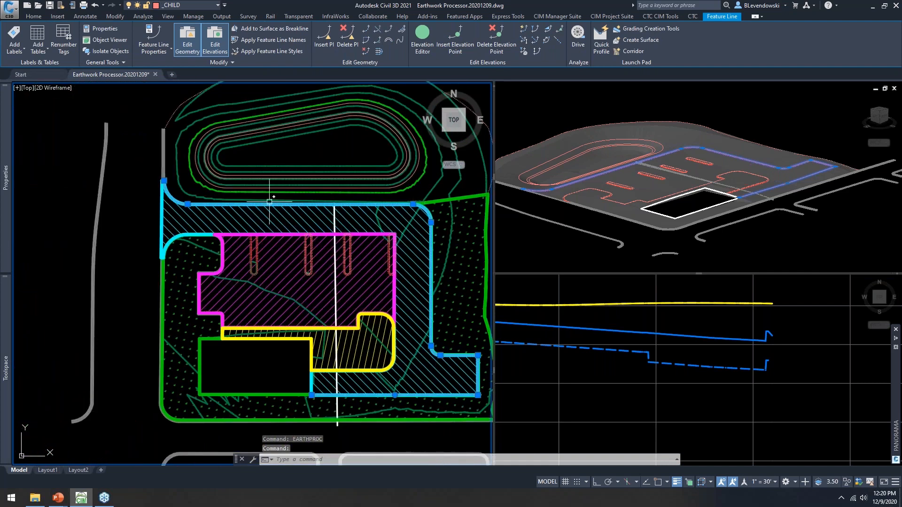
scroll(164, 210, up, 8)
key(Escape)
key(Escape)
click(149, 182)
scroll(153, 181, down, 7)
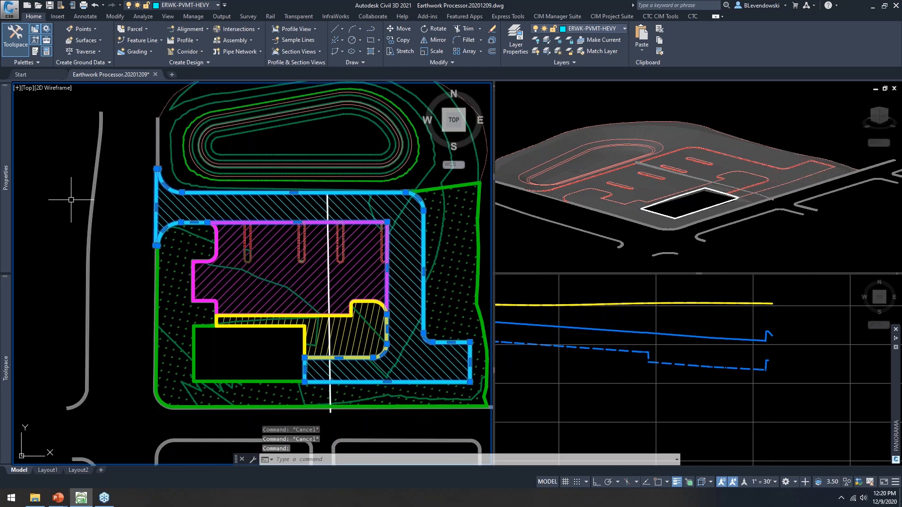
mouse_move(6, 207)
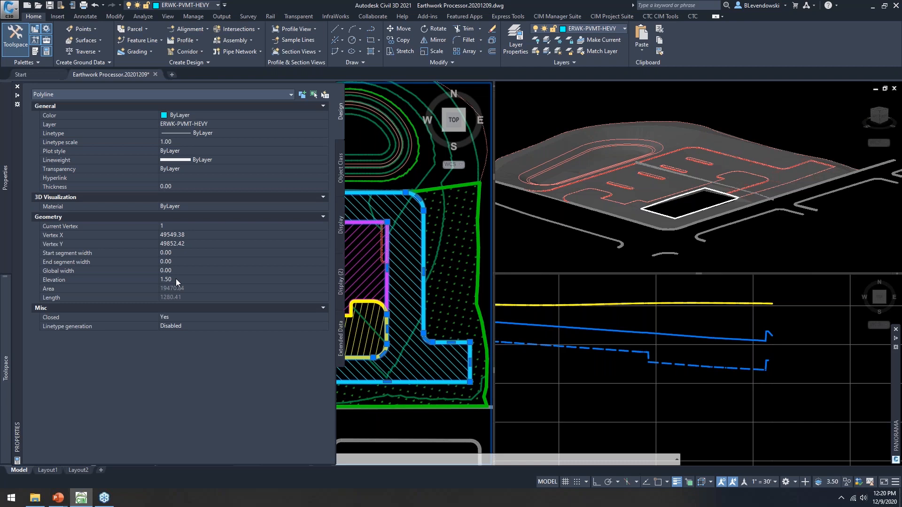
key(Escape)
key(Escape)
key(Escape)
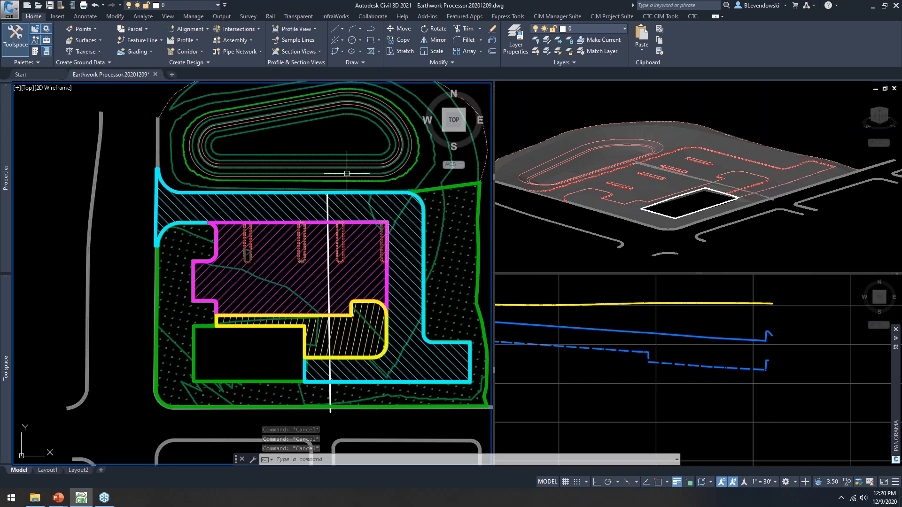
Step: Rebuild the EW 1 - STRIPPING surface in Prospector and view its profile
mouse_move(6, 177)
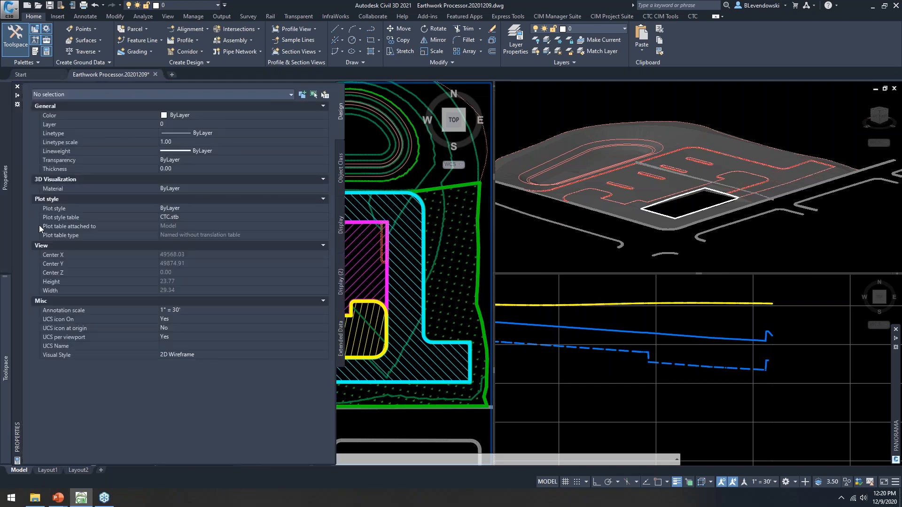
mouse_move(6, 368)
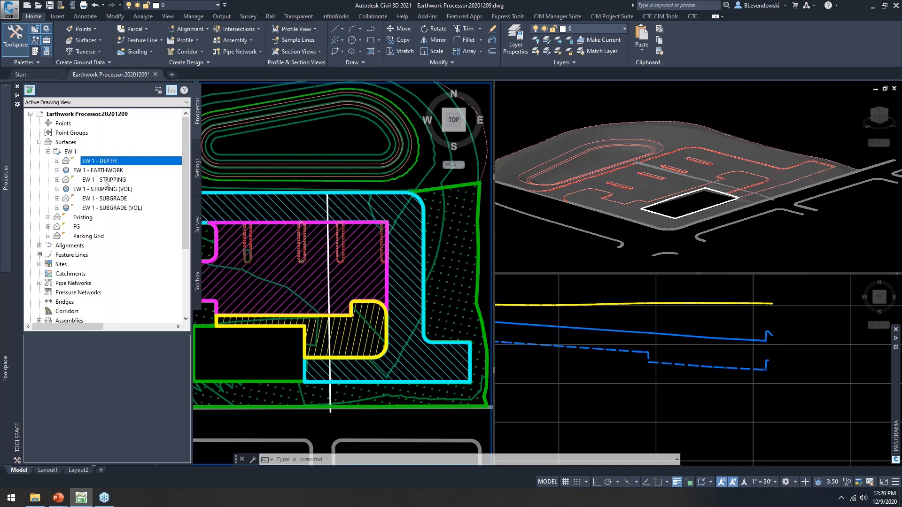
right_click(104, 183)
click(141, 209)
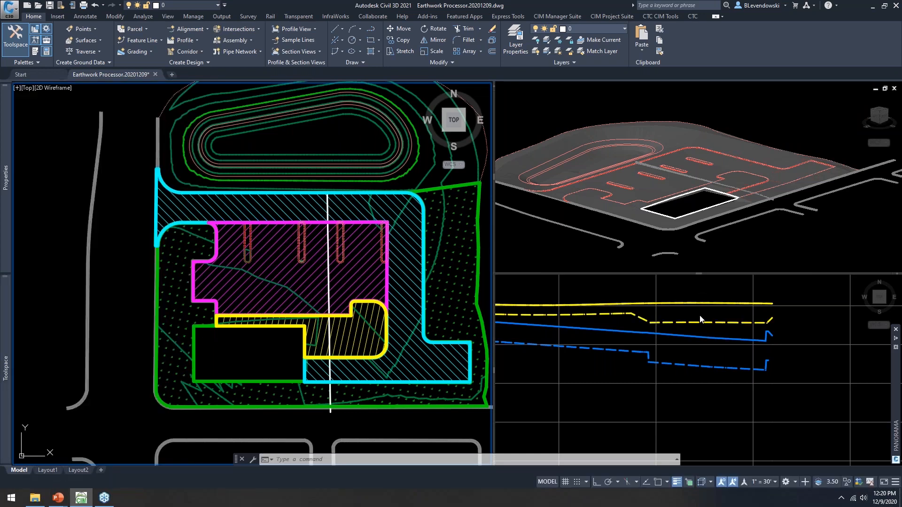
click(700, 319)
scroll(700, 348, up, 2)
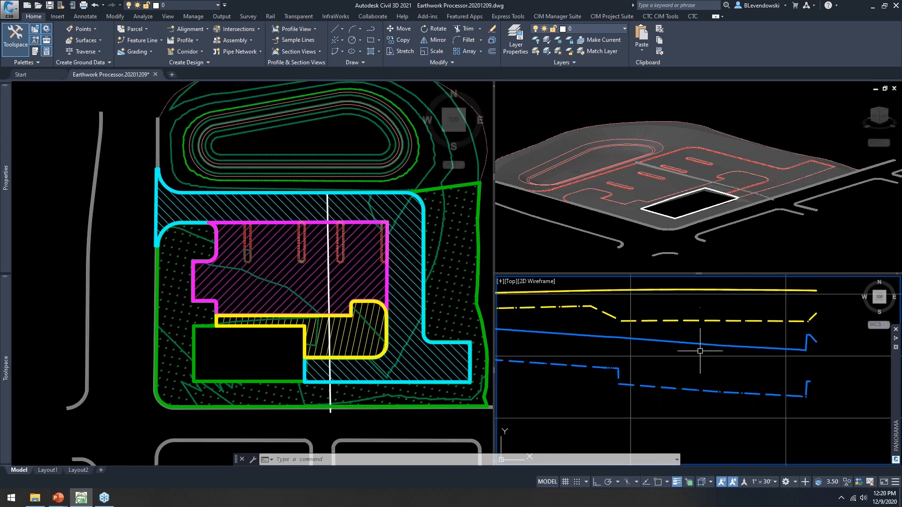
Step: Set the first pavement region's stripping depth to 1.5 in EARTHPROC, rerun EW 1, and close it
mouse_move(707, 368)
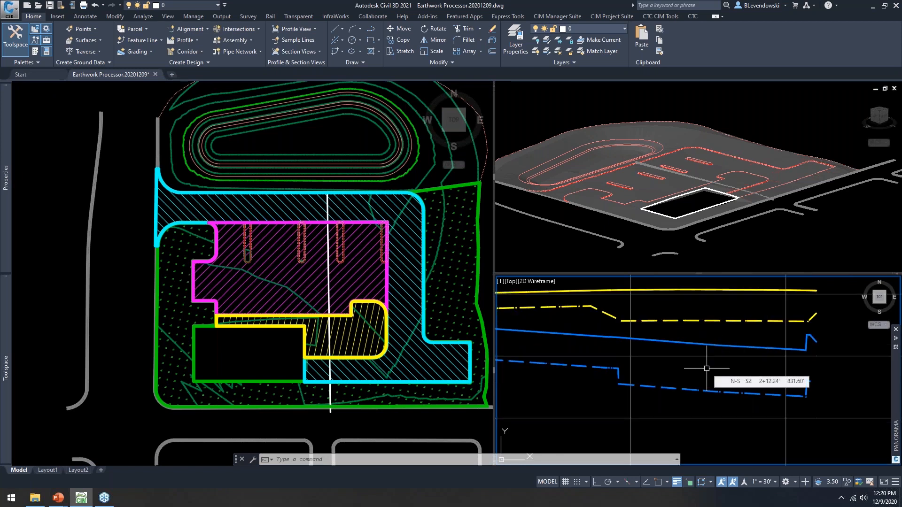
text(EARTHPROC)
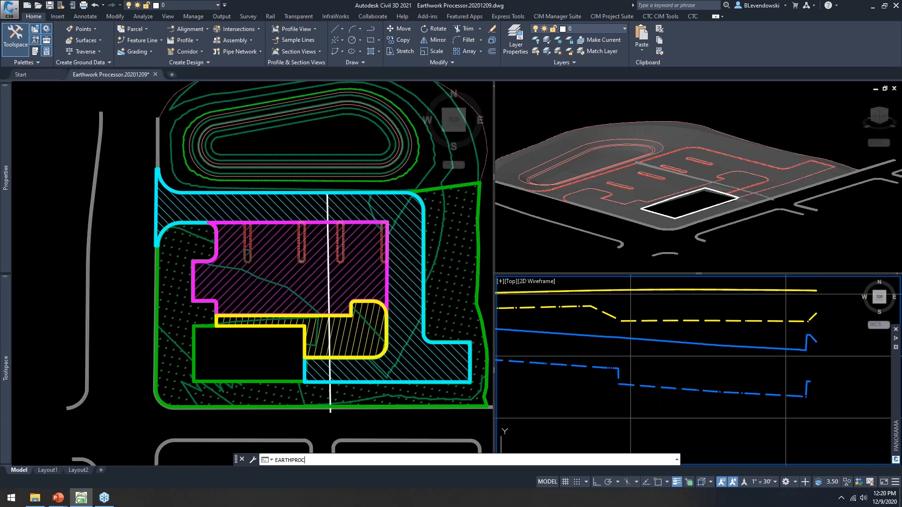
key(Return)
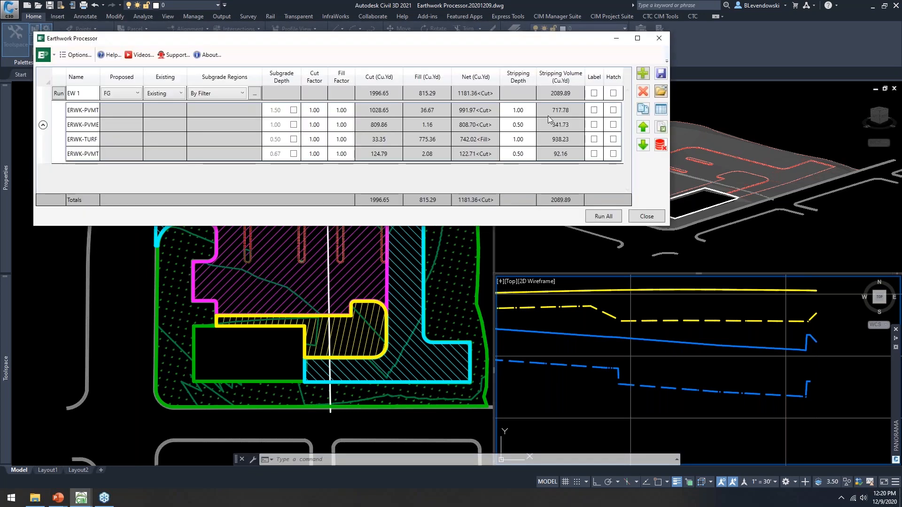
click(535, 115)
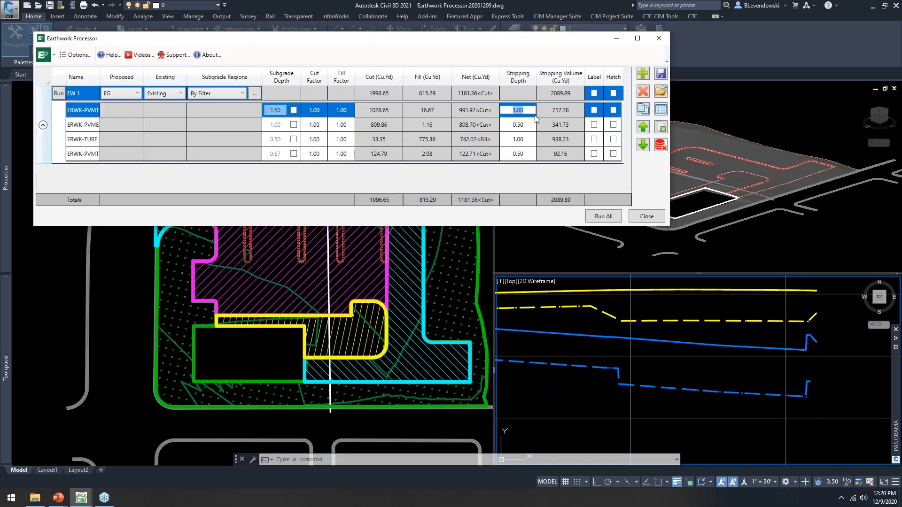
text(1.5)
key(Return)
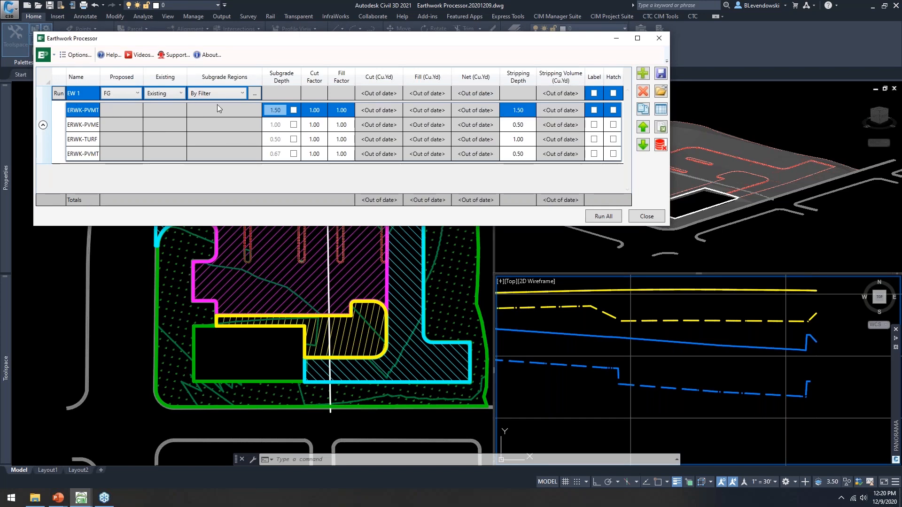
click(63, 94)
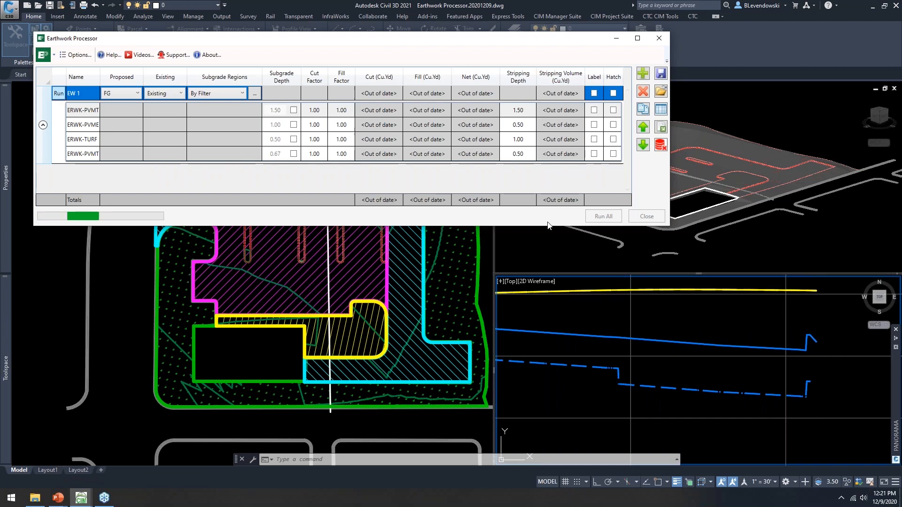
click(648, 219)
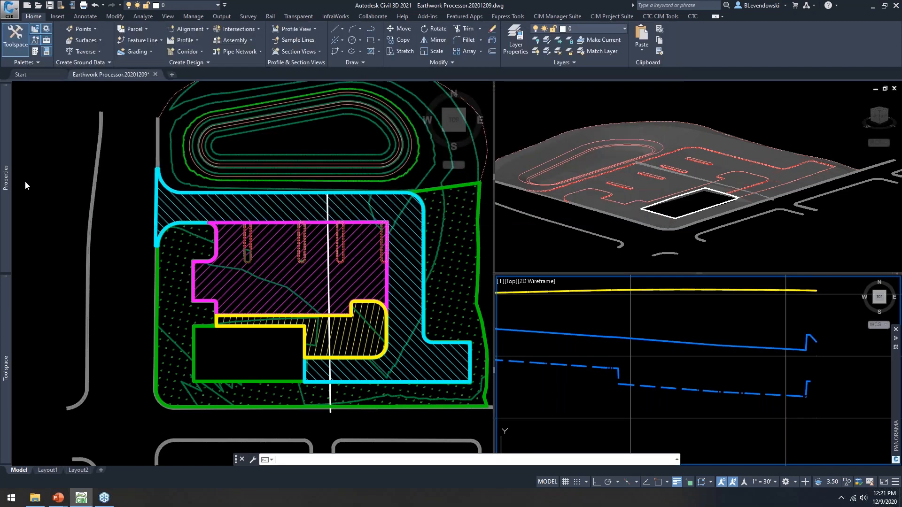
Step: Rebuild EW 1 - STRIPPING and inspect the updated N-S profile view
mouse_move(4, 321)
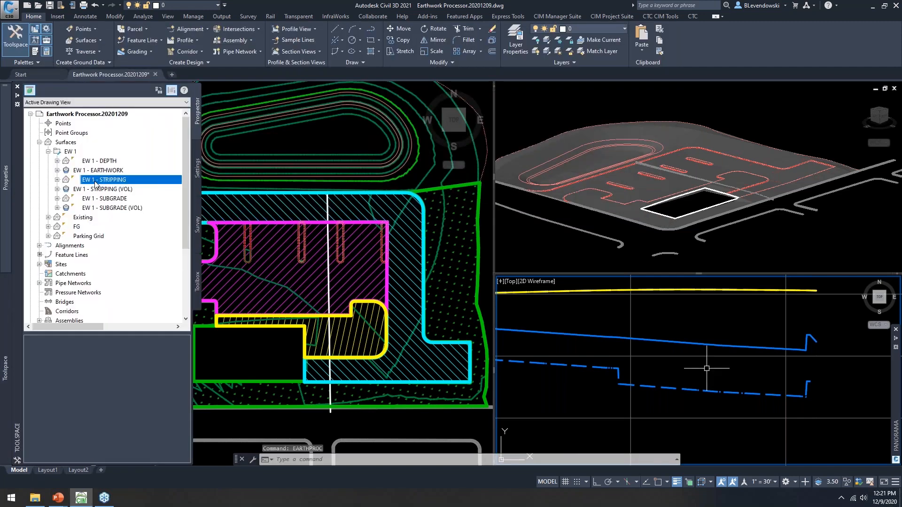
right_click(95, 183)
click(120, 212)
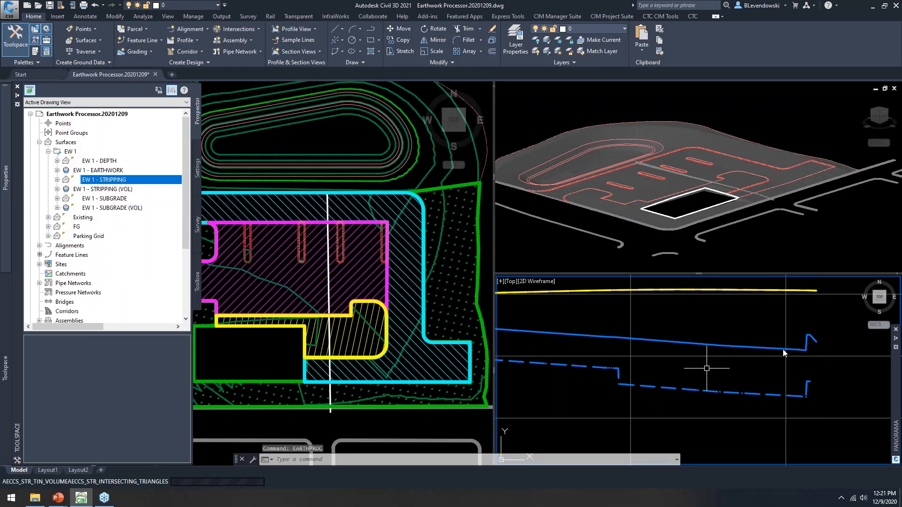
scroll(616, 315, down, 2)
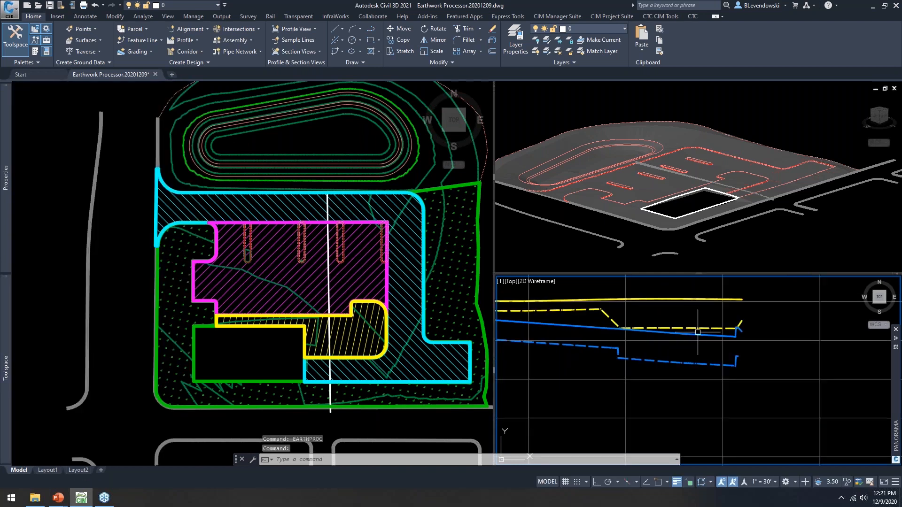
scroll(727, 335, down, 2)
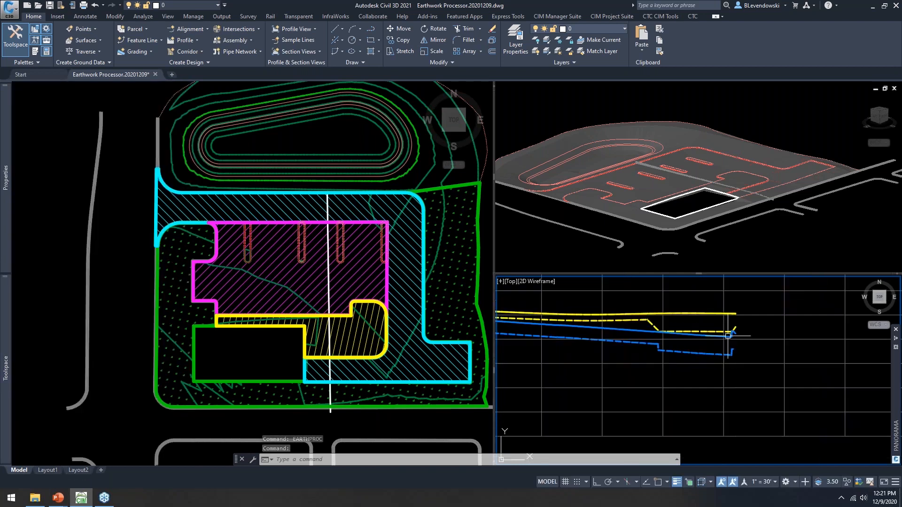
scroll(727, 335, down, 3)
scroll(660, 333, up, 2)
scroll(660, 332, down, 2)
scroll(692, 354, up, 2)
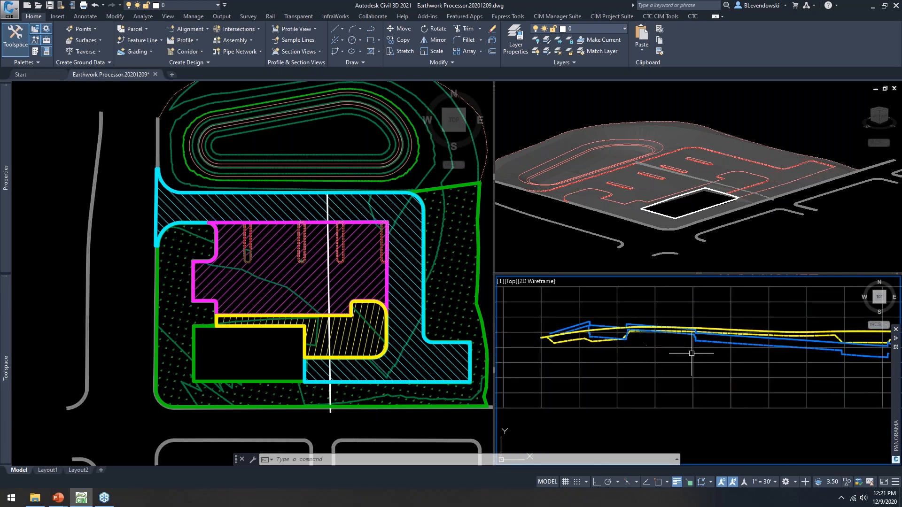
scroll(691, 354, down, 2)
scroll(645, 346, up, 2)
Step: Pan the site plan left, cancel any command, and enter EARTHPROC
mouse_move(644, 346)
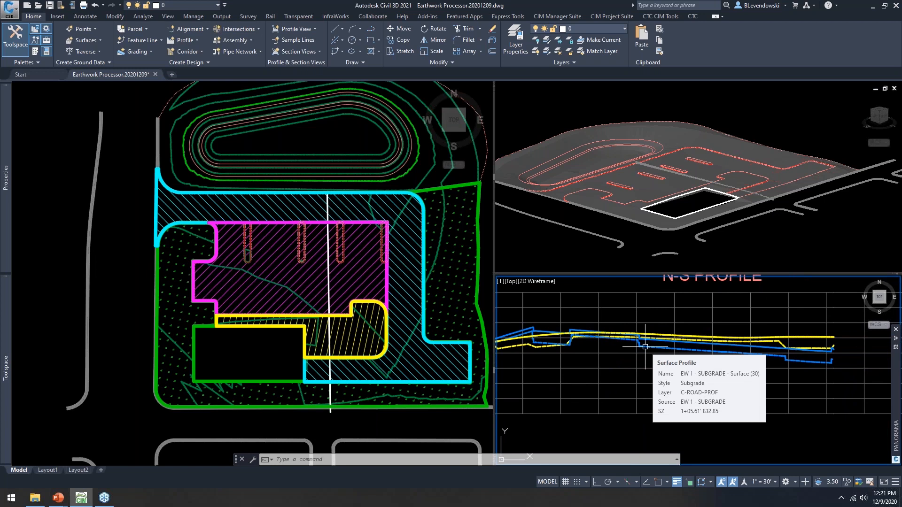
click(319, 139)
middle_drag(340, 193, 215, 205)
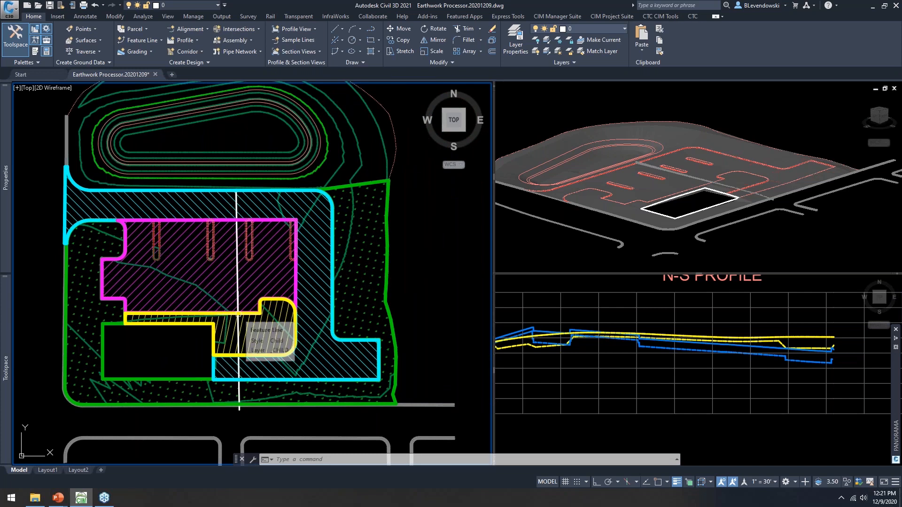
key(Escape)
key(Escape)
key(Escape)
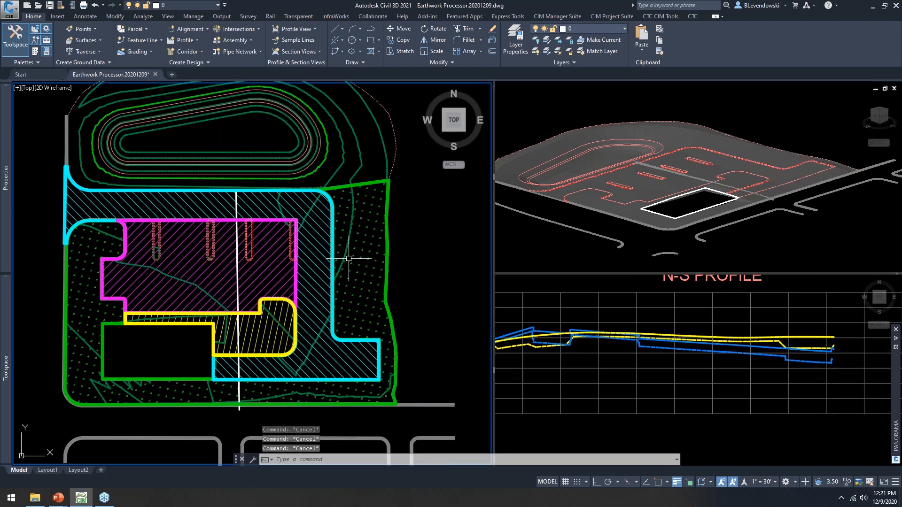
text(EAR)
scroll(181, 269, up, 2)
text(EARTHPROC)
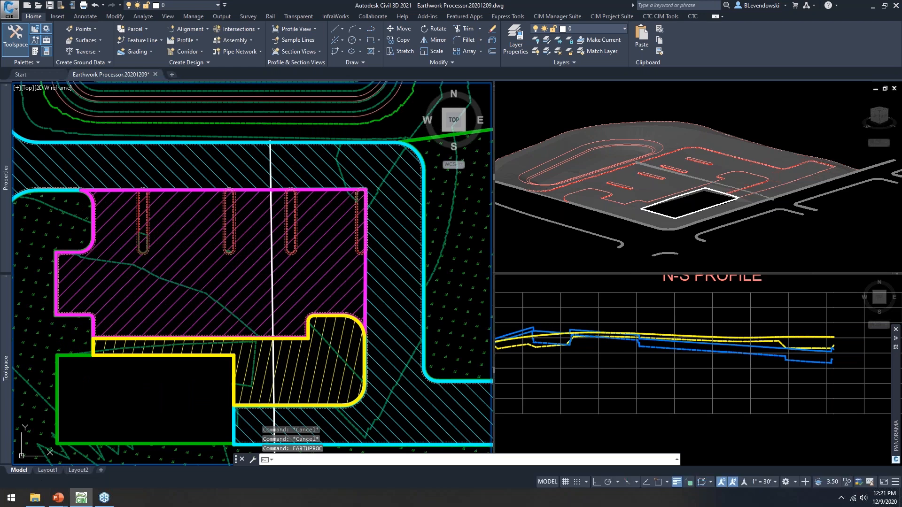
Step: Reposition and narrow the Earthwork Processor, widen the Name column, and select EW 1
key(Return)
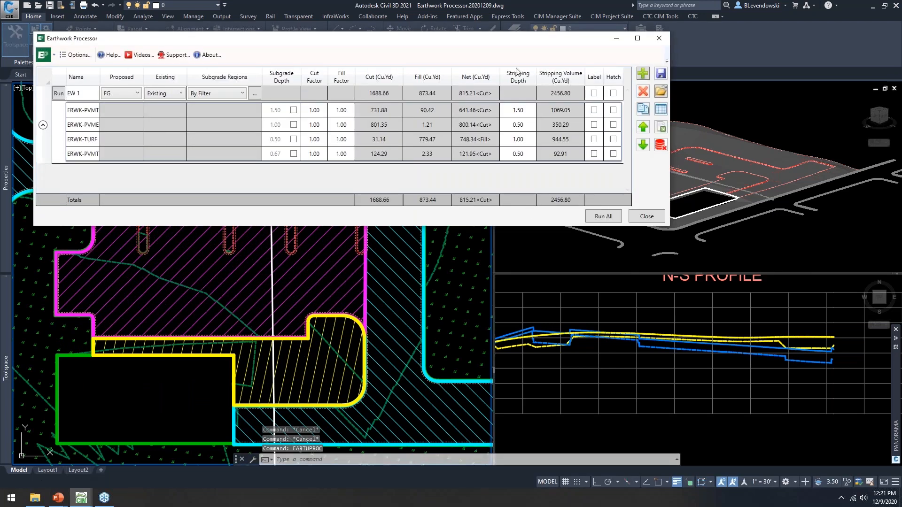
drag(424, 44, 594, 42)
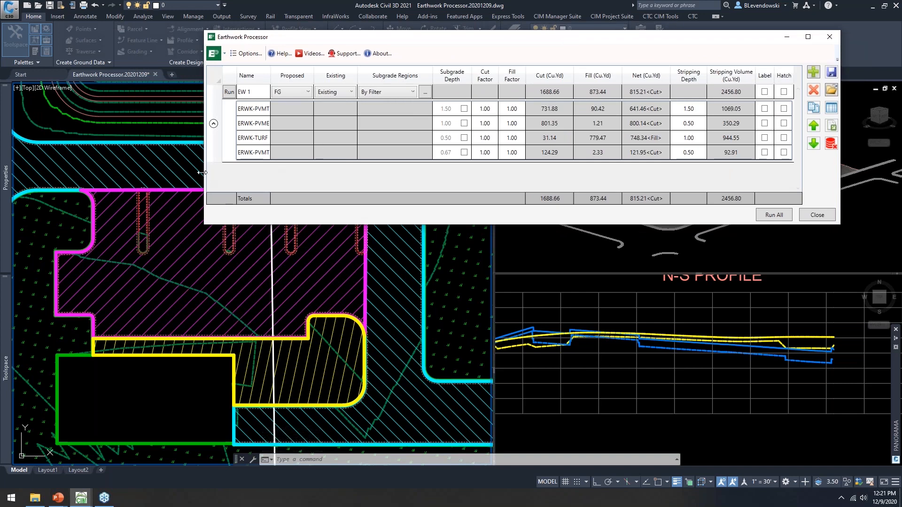
drag(202, 172, 334, 172)
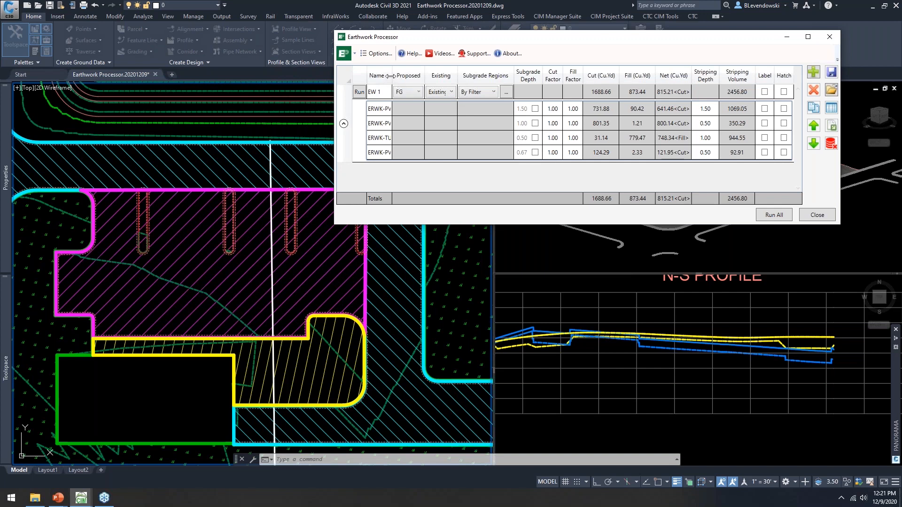
drag(393, 76, 423, 76)
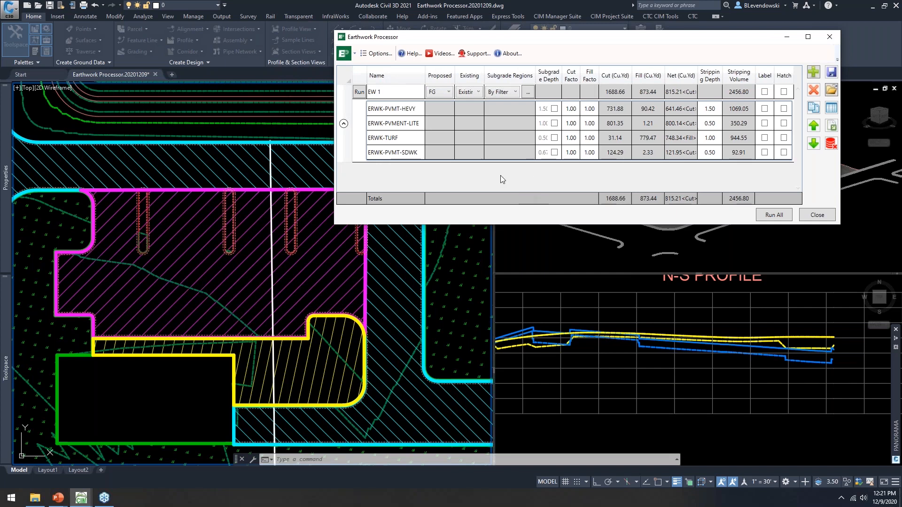
click(386, 115)
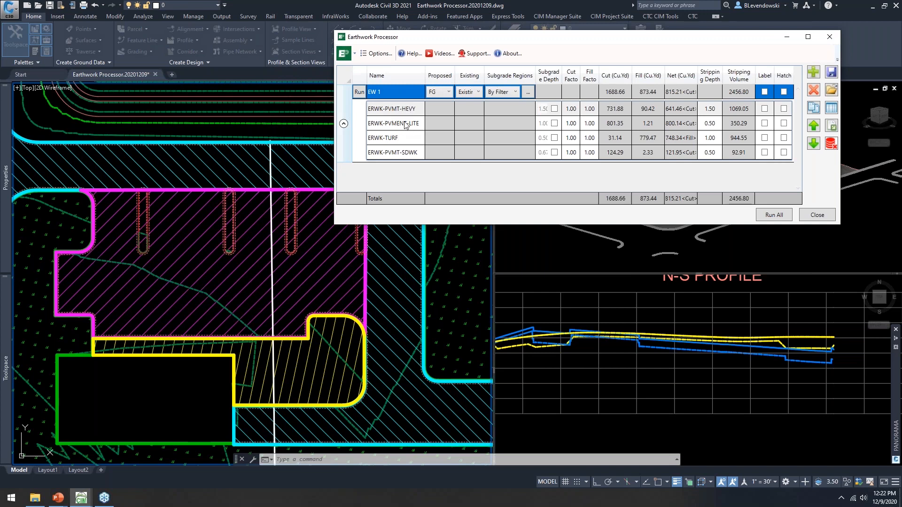
click(382, 56)
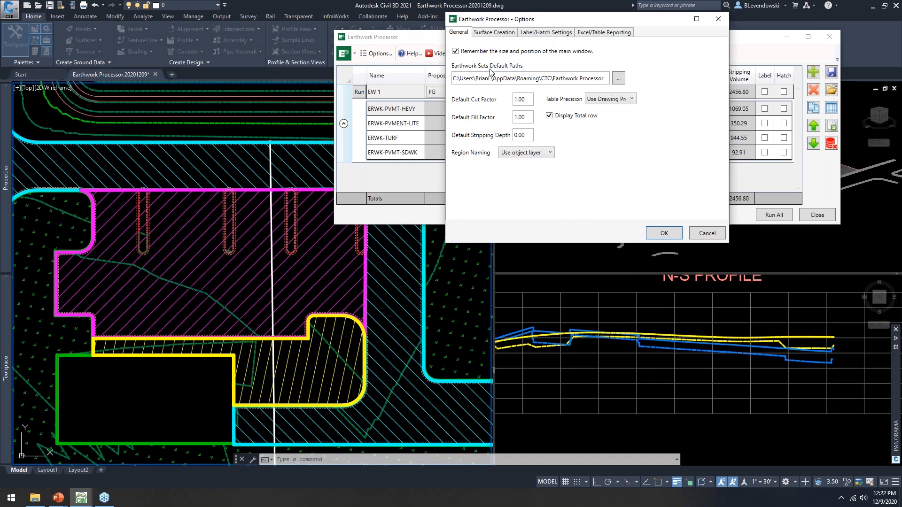
click(550, 154)
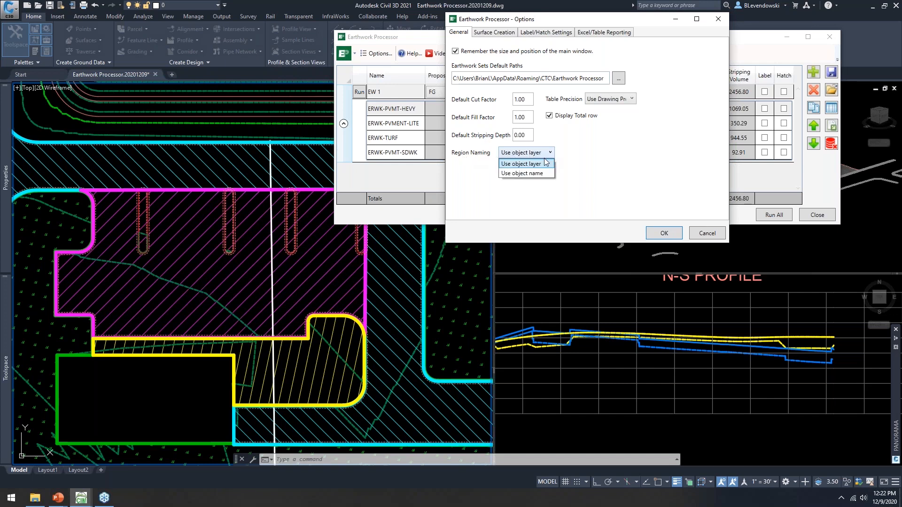
click(603, 159)
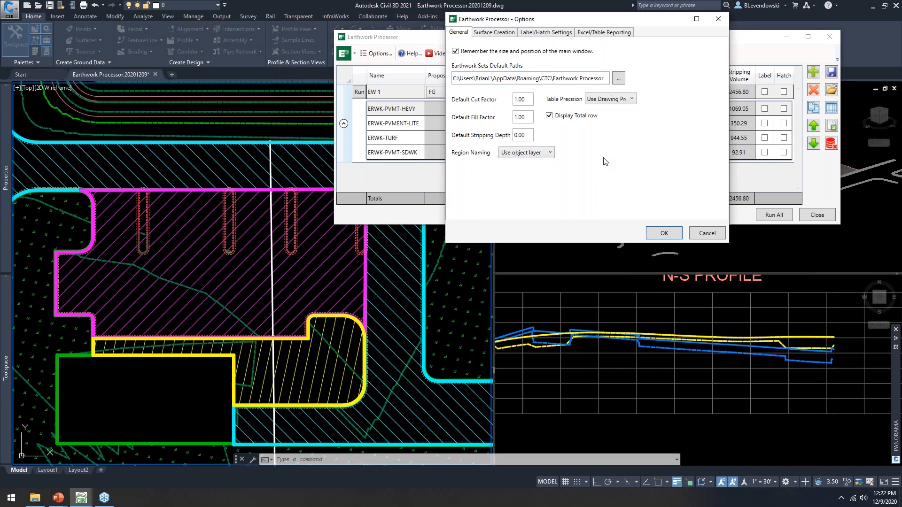
click(548, 155)
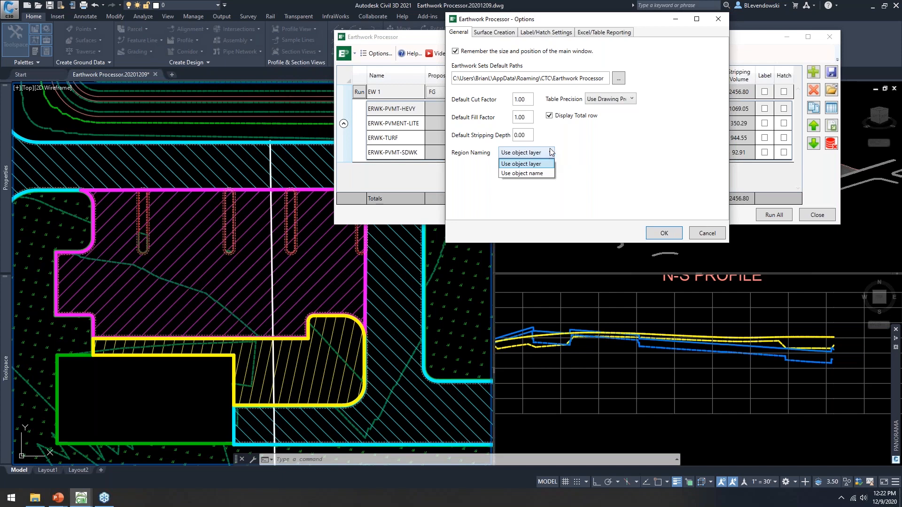
click(587, 152)
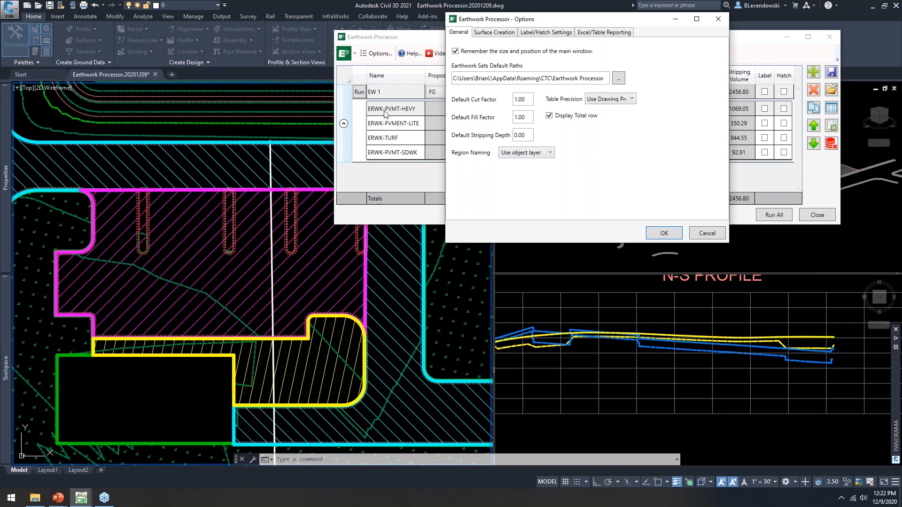
click(707, 234)
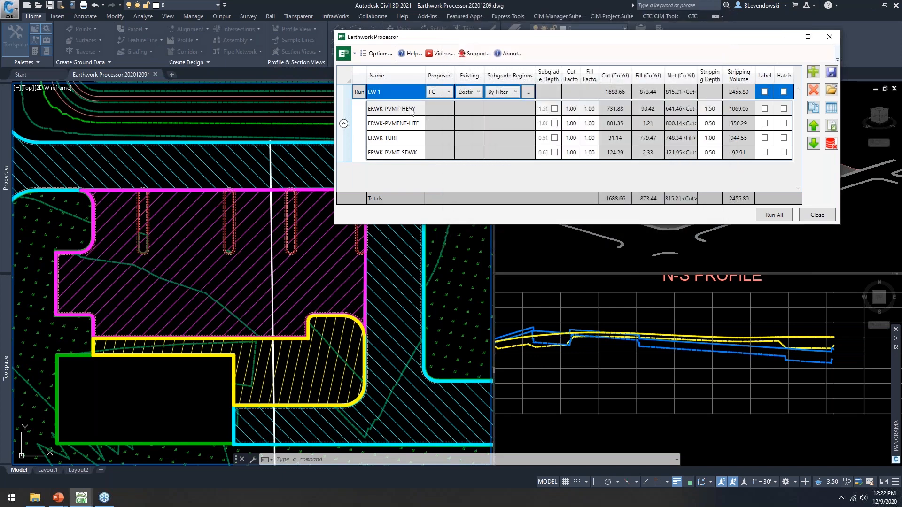
Step: Rename the regions to Heavy Duty and Light Duty Pavement
click(416, 109)
text(hEAV)
key(BackSpace)
key(BackSpace)
key(BackSpace)
key(BackSpace)
key(Caps_Lock)
text(Heavy Duty)
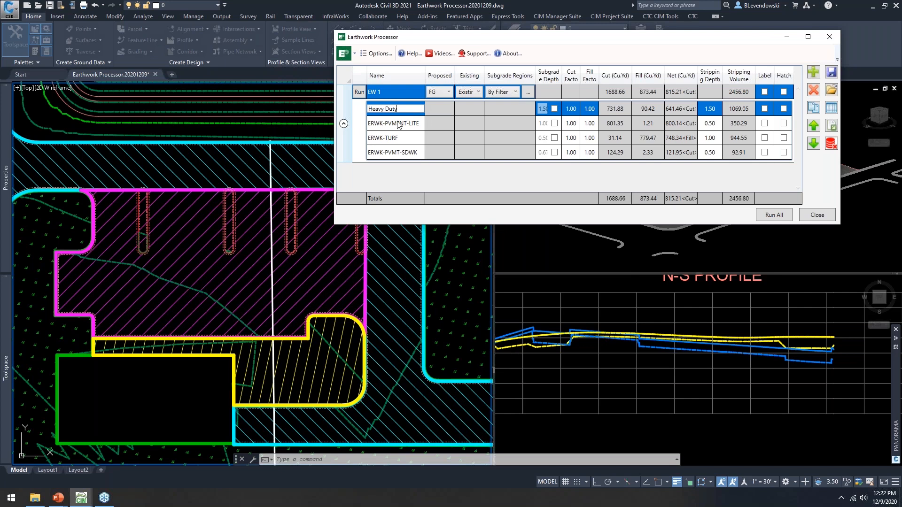
click(409, 123)
text(Light dut)
key(BackSpace)
key(BackSpace)
key(BackSpace)
text(Duty Pavement)
key(Return)
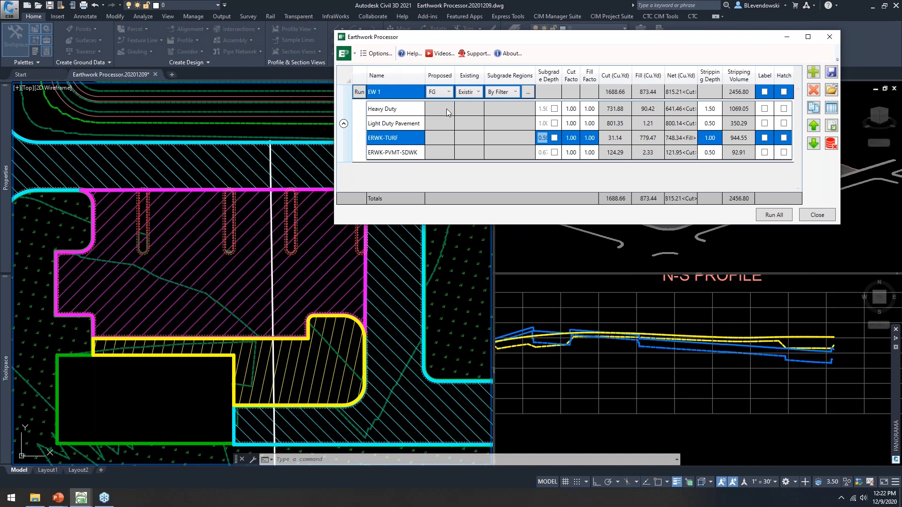
Step: Give Heavy Duty a 1.30 cut factor and recompute EW 1 to net 1034.78 cu.yd
click(574, 111)
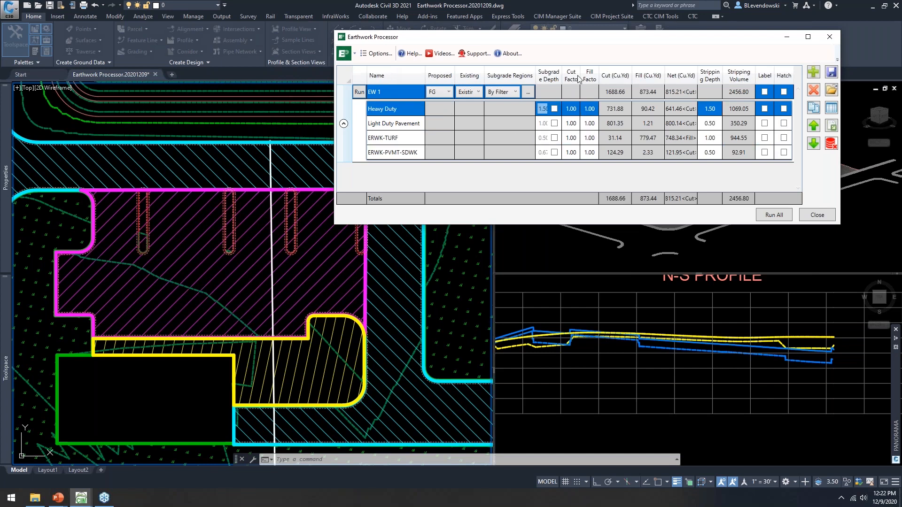
text(1.3)
click(590, 110)
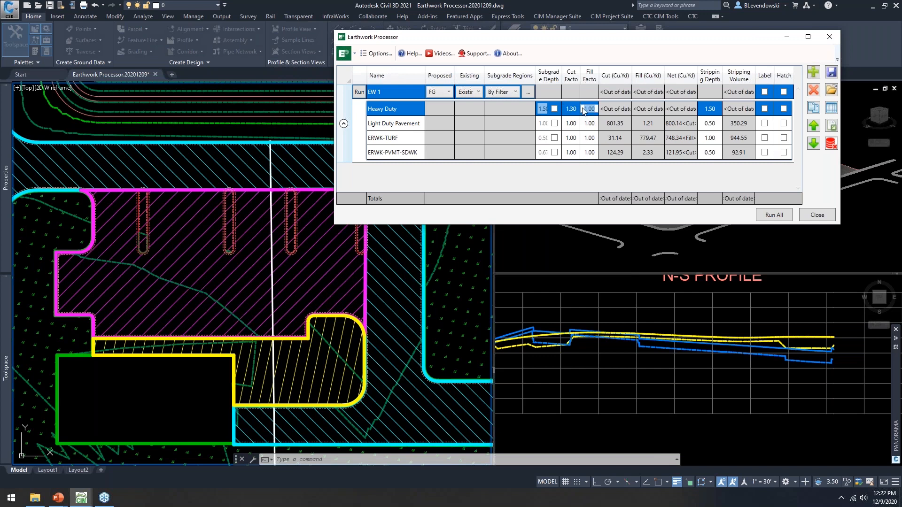
click(359, 92)
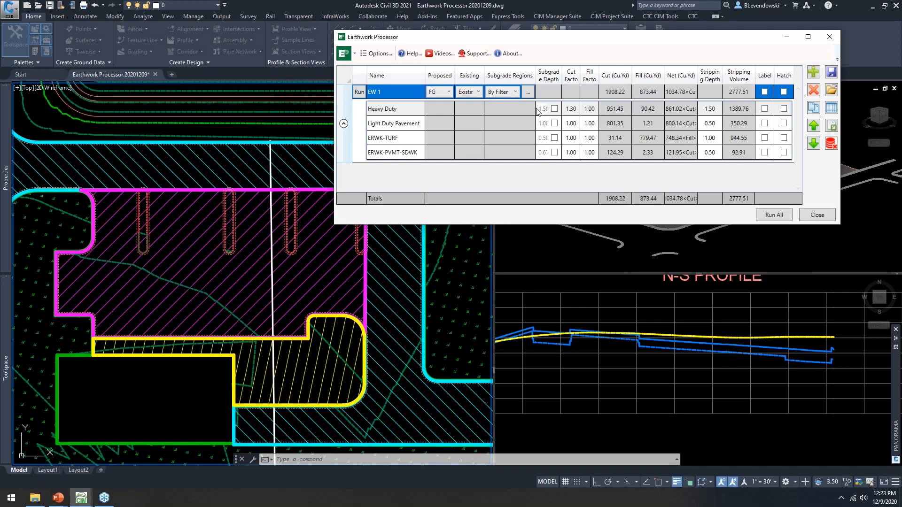
click(376, 54)
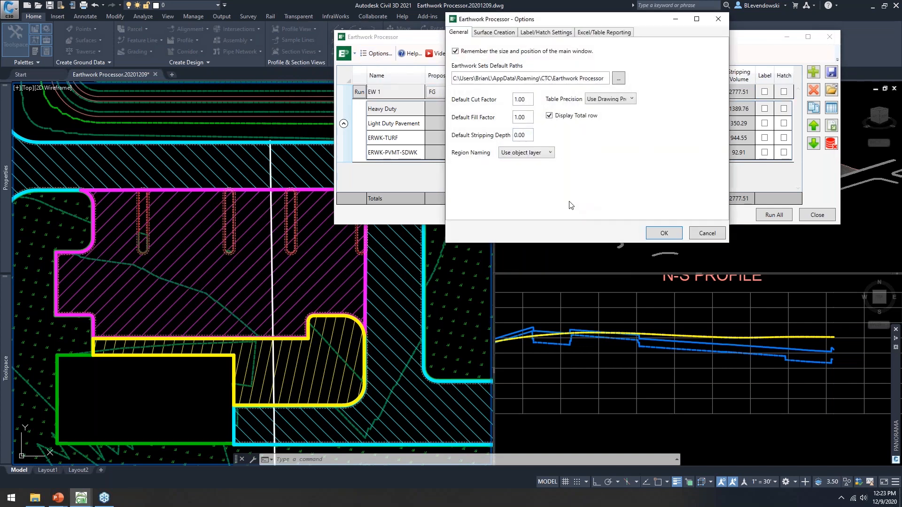
Step: Set the default cut factor to 1.30 and check the table precision choices without changing them
click(527, 100)
drag(529, 97, 499, 111)
text(1.3)
key(Tab)
click(531, 137)
click(631, 100)
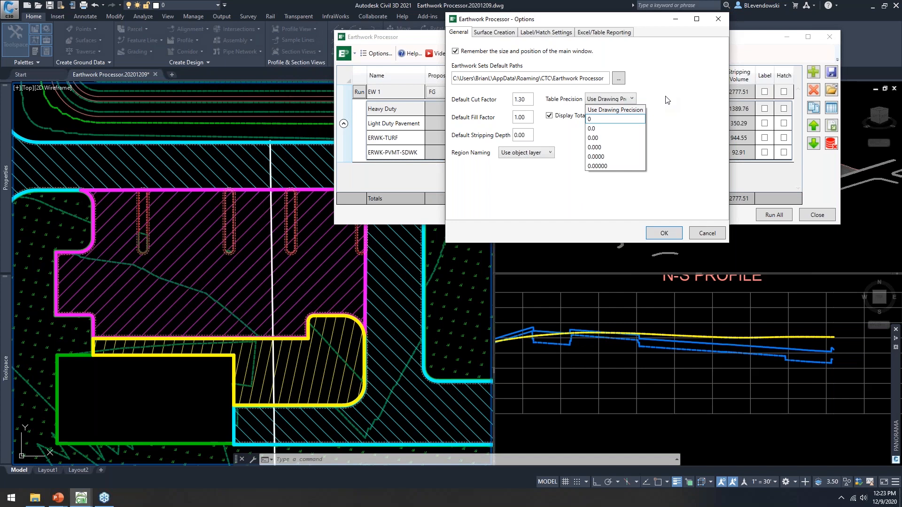
click(693, 109)
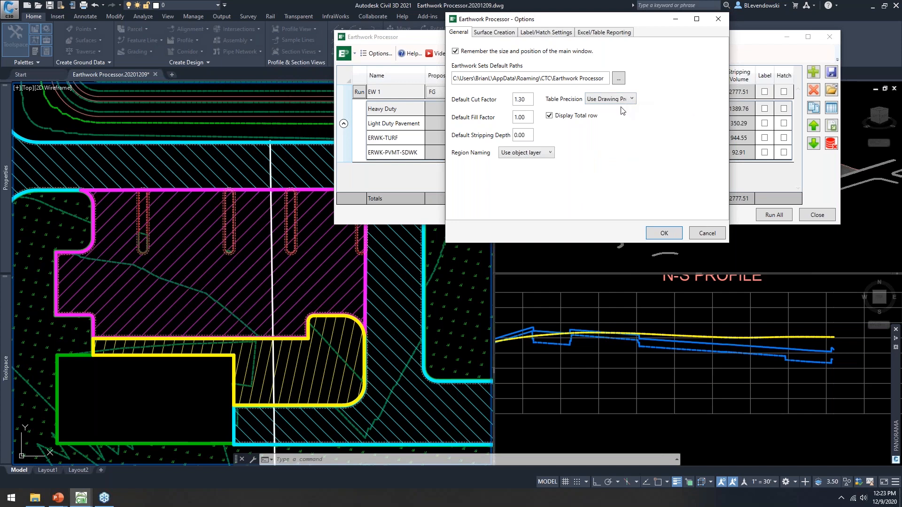
Step: Turn off the Display Total row option, confirm with OK, and reopen the options
drag(563, 18, 195, 34)
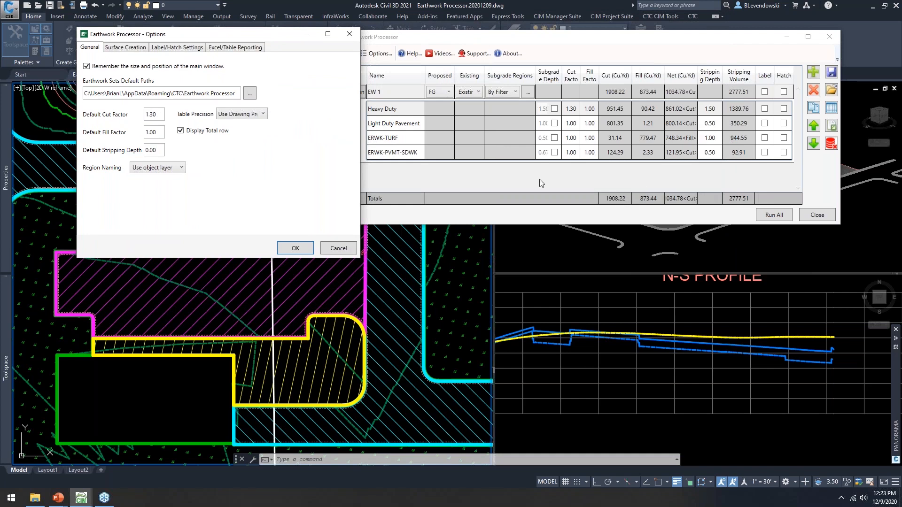
click(180, 131)
click(295, 248)
click(375, 53)
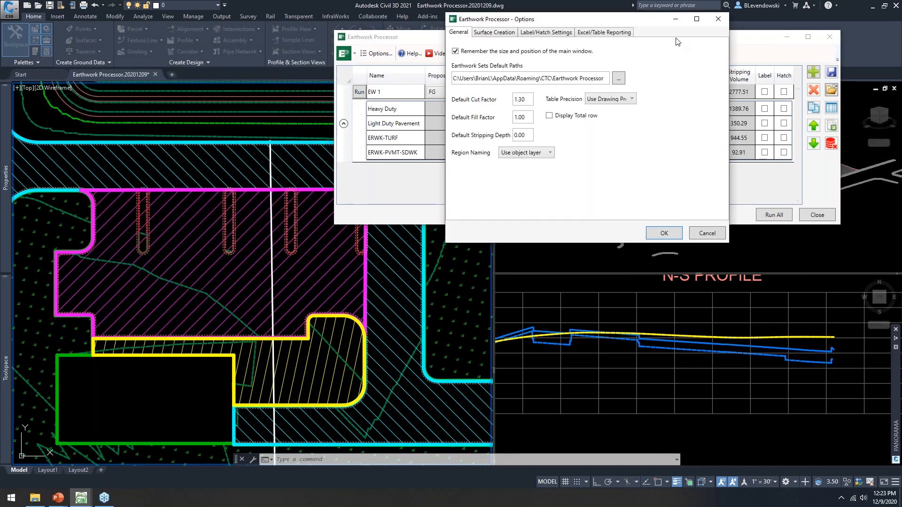
drag(635, 23, 597, 27)
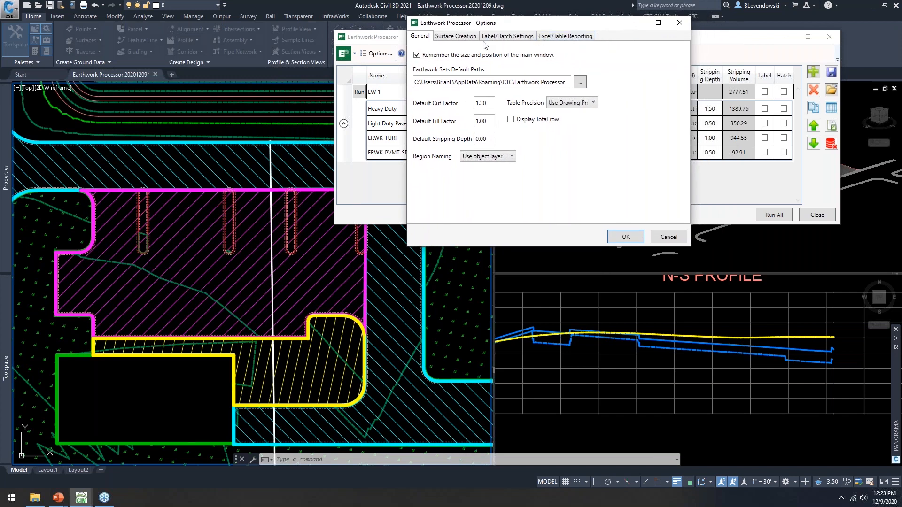
Step: On the Surface Creation settings, set the EW 1 row to Match Default
click(448, 41)
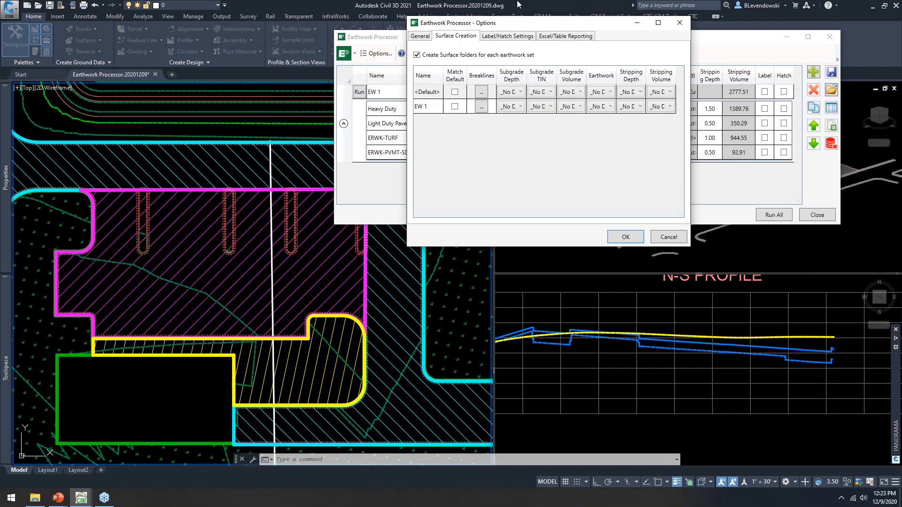
drag(545, 24, 486, 39)
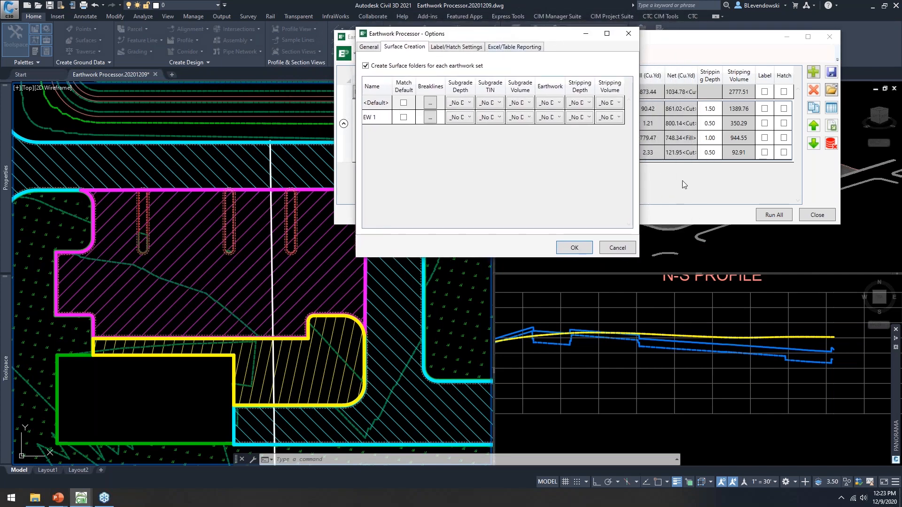
drag(640, 135, 779, 136)
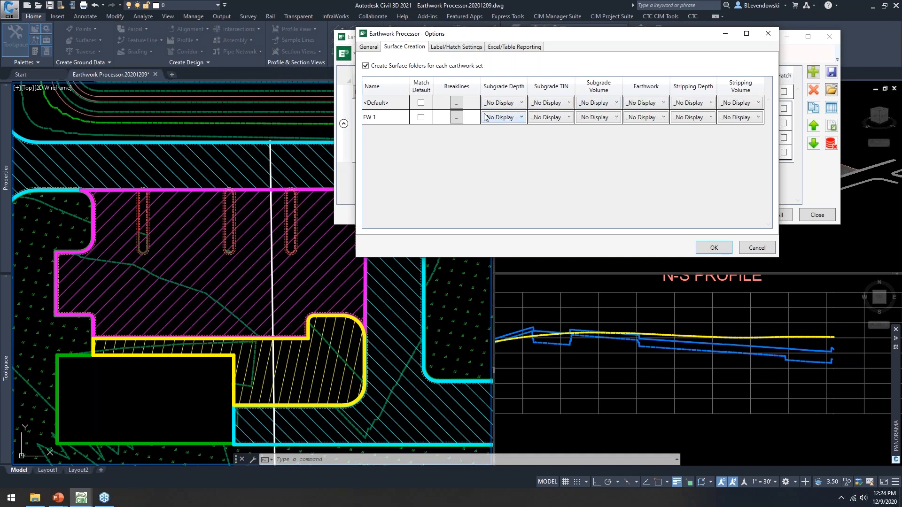
click(382, 105)
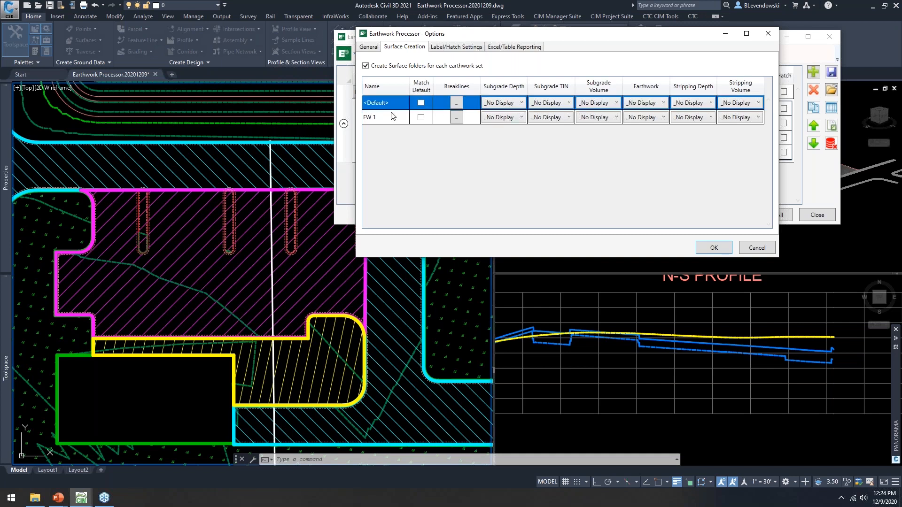
click(389, 121)
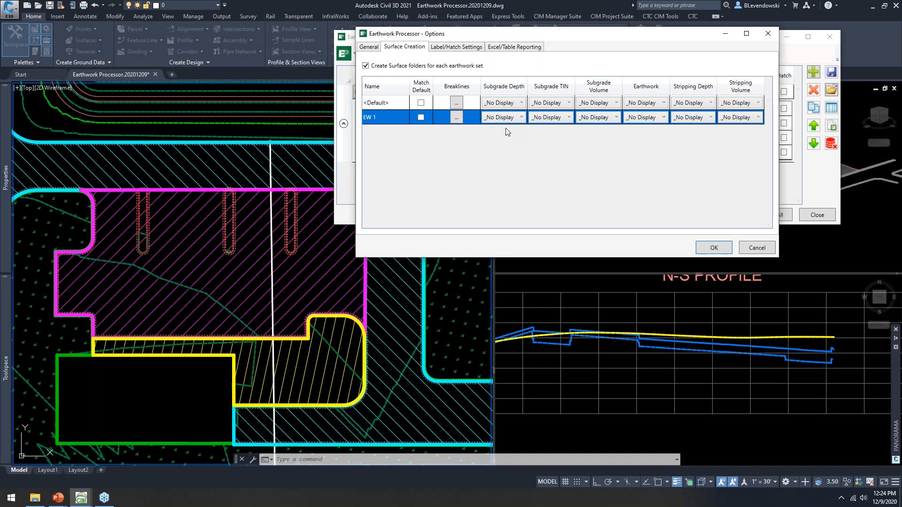
click(421, 117)
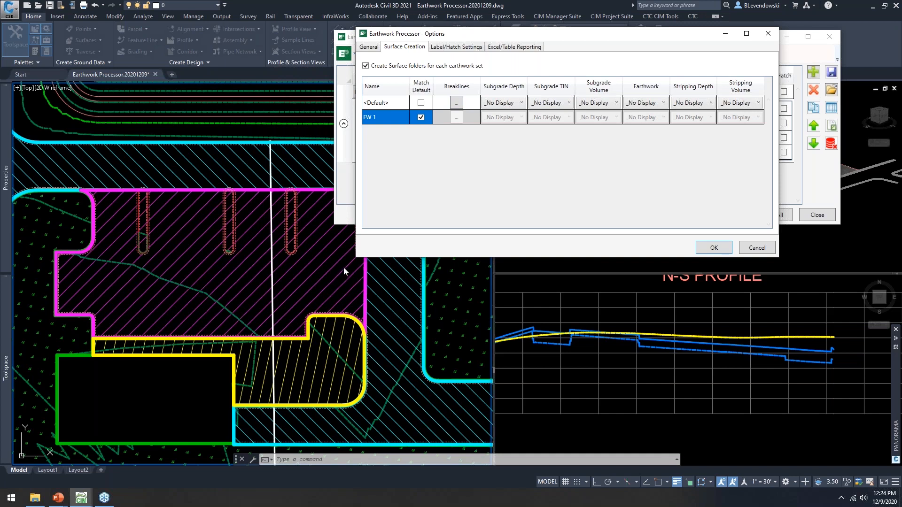
Step: Review the default breakline settings (distance 25, mid-ordinate 1) and close both dialogs with OK
click(456, 102)
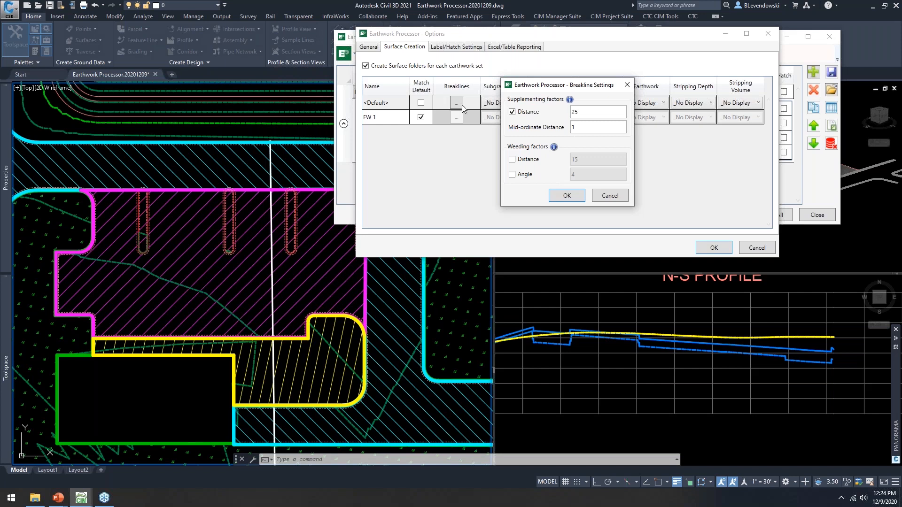
click(615, 109)
click(615, 109)
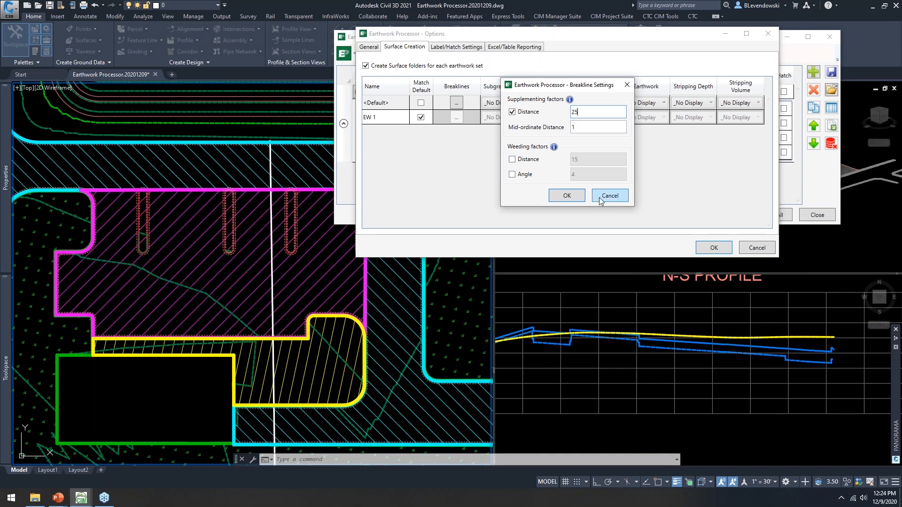
click(564, 196)
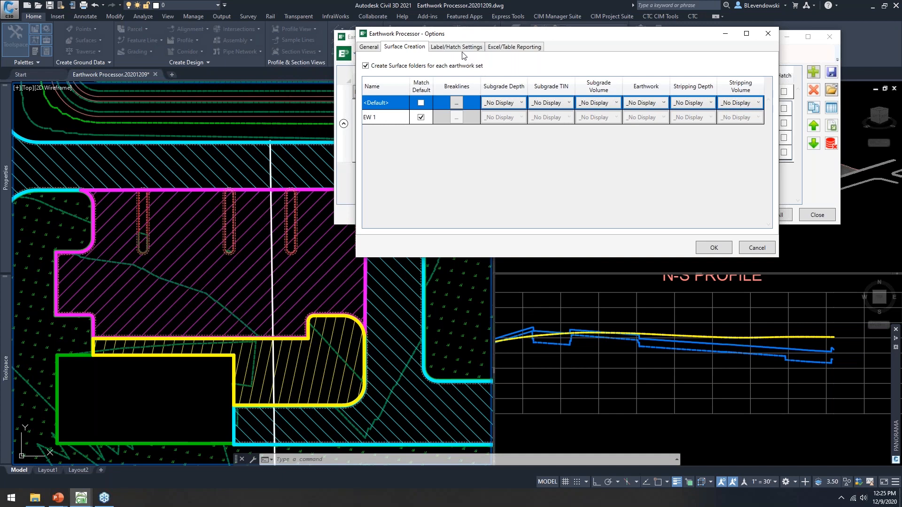
click(726, 252)
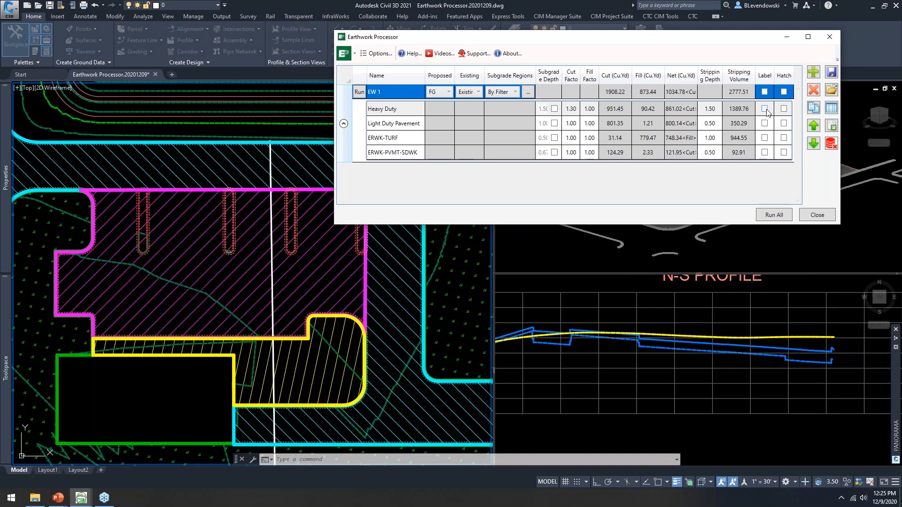
Step: Turn on labels for the Light Duty Pavement and ERWK-PVMT-SDWK regions
click(764, 123)
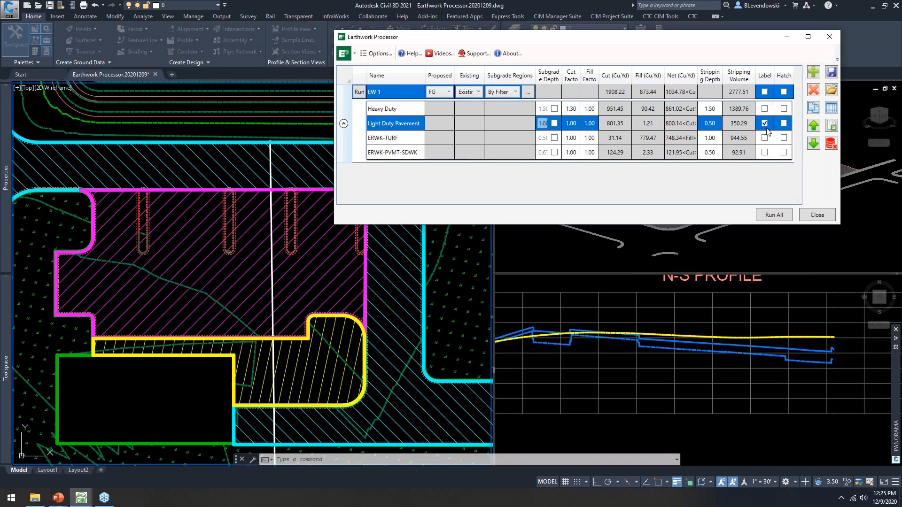
click(765, 154)
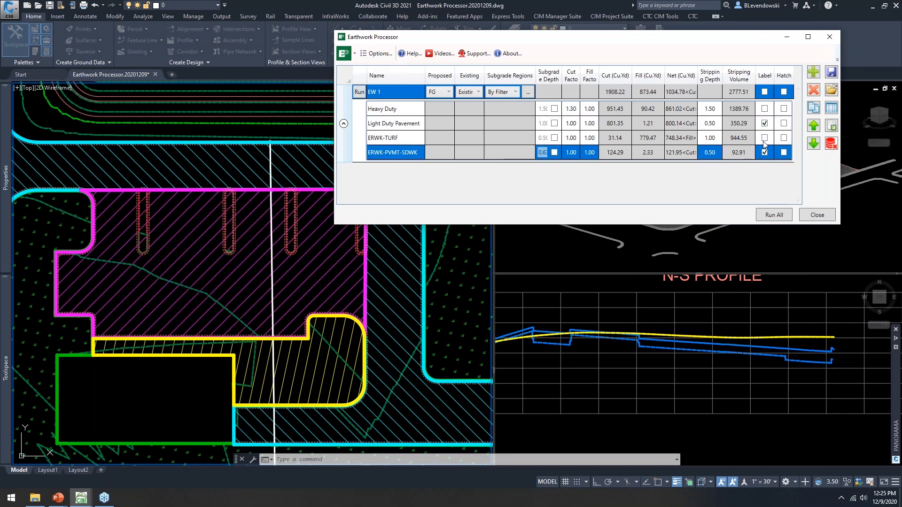
click(376, 54)
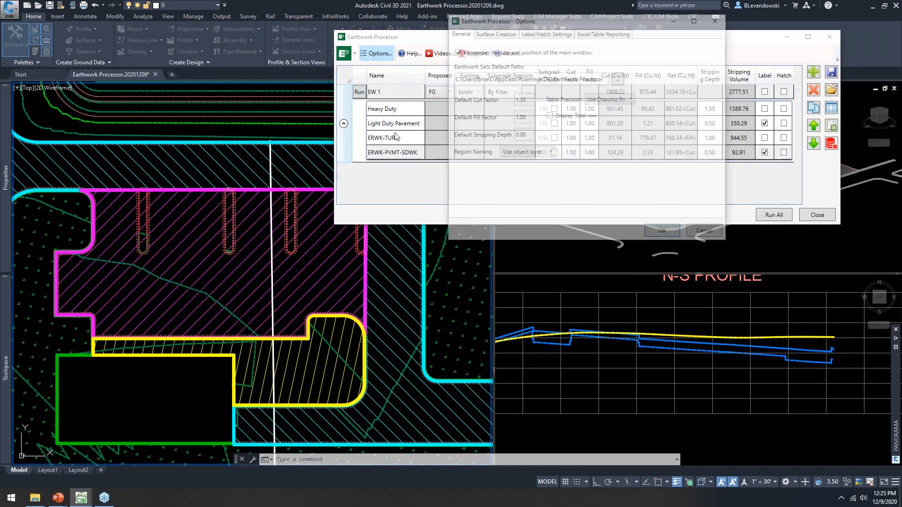
click(535, 33)
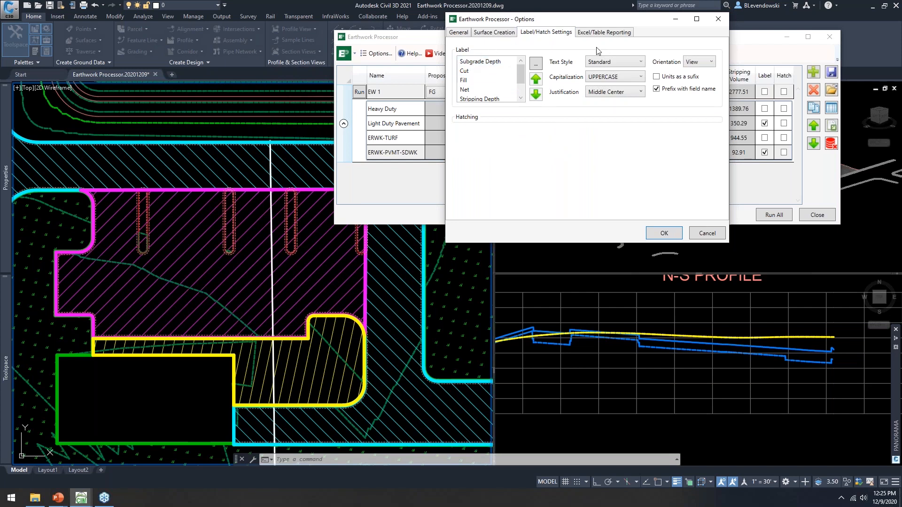
Step: Add Name to the label fields and remove Stripping Depth, then run EW 1
click(474, 61)
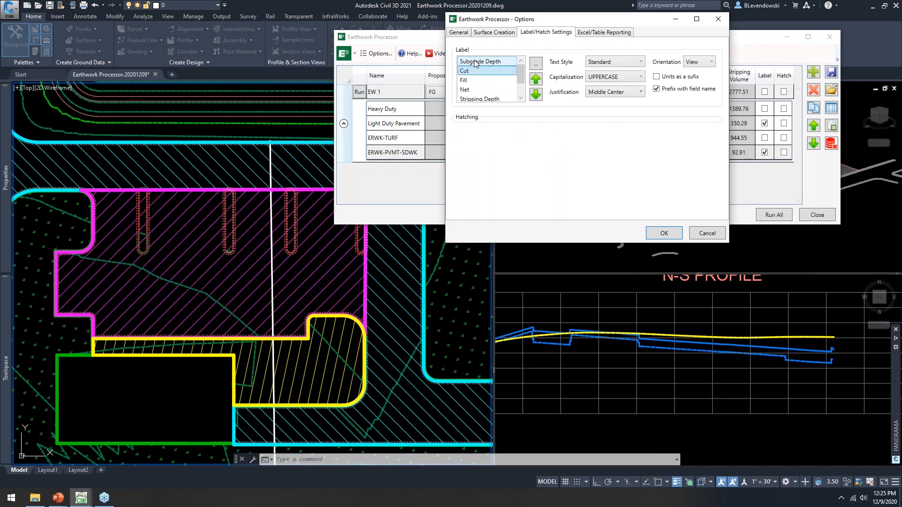
click(536, 63)
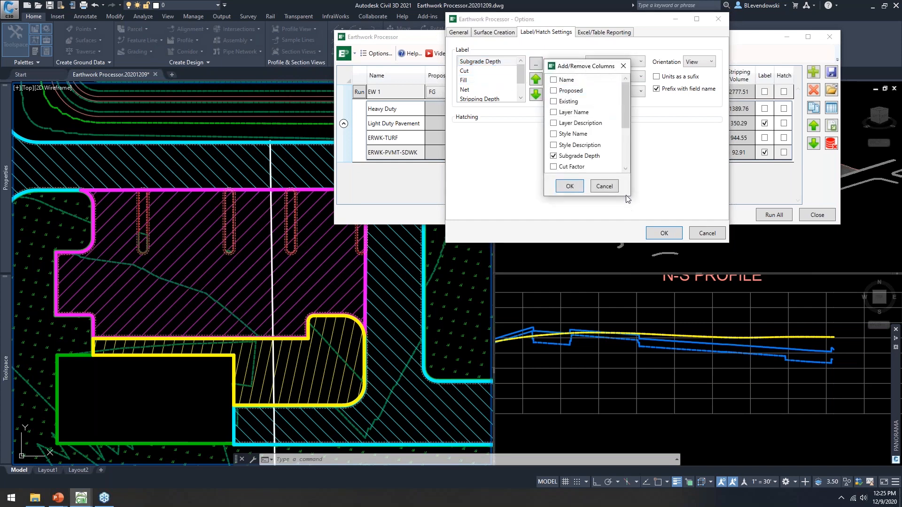
drag(624, 115, 622, 94)
click(554, 80)
drag(626, 96, 629, 145)
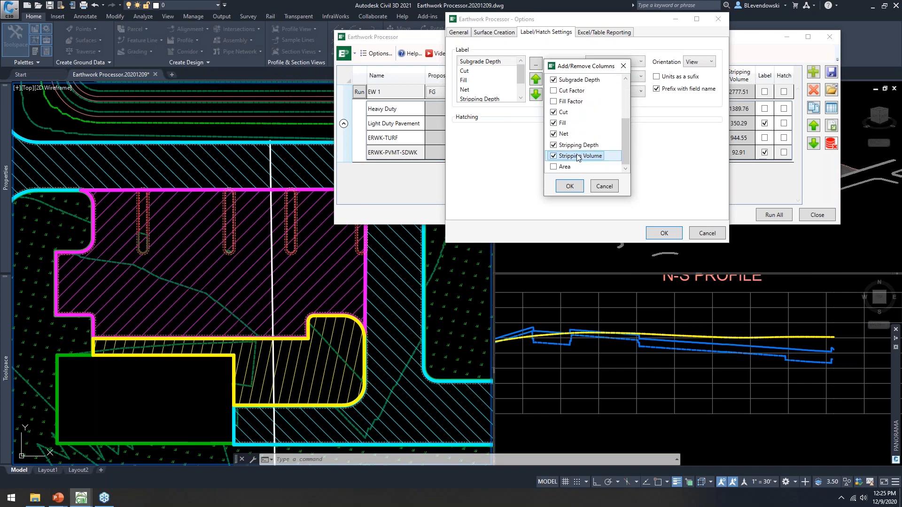
click(553, 146)
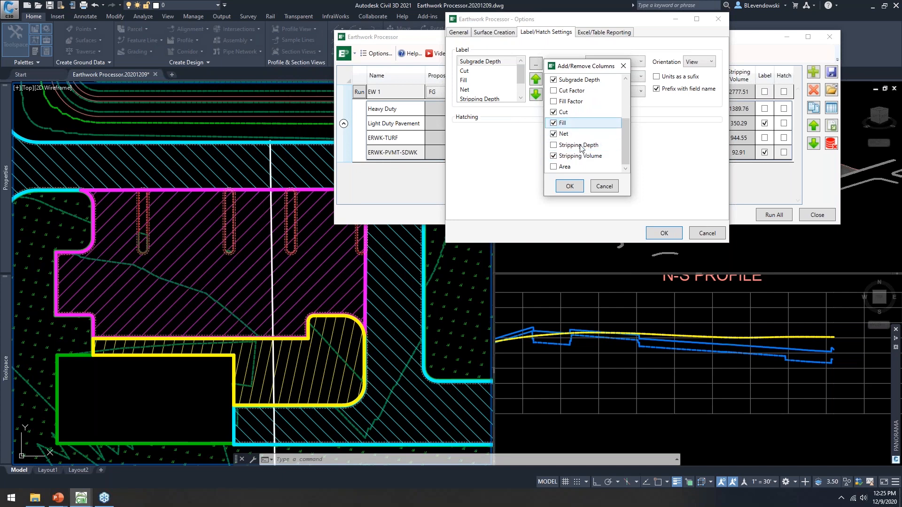
click(568, 185)
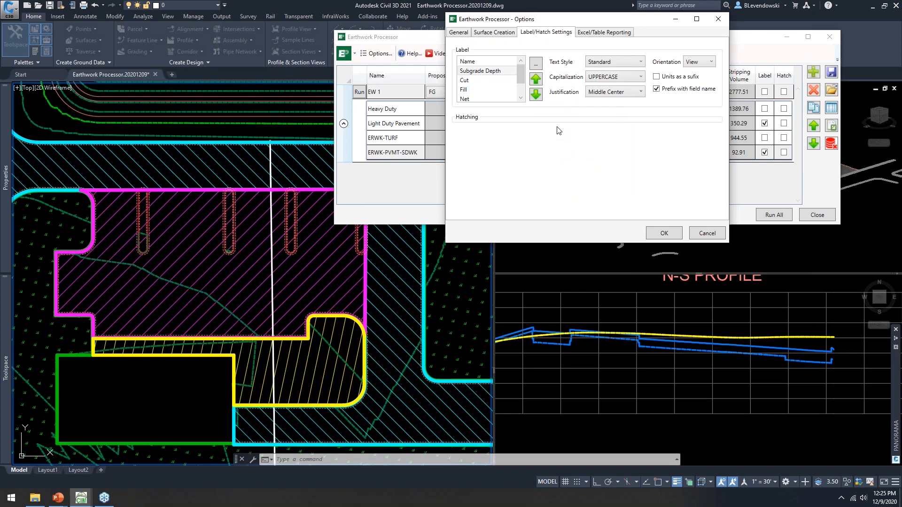
click(668, 235)
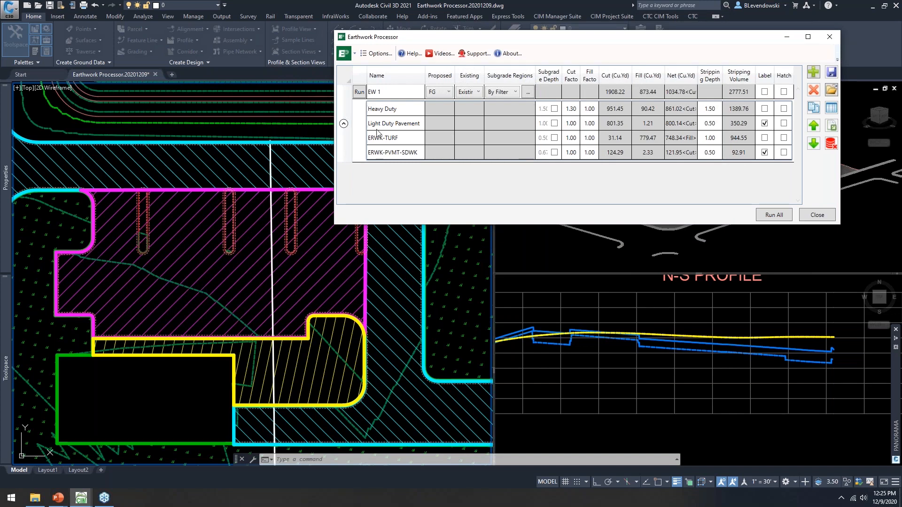
click(358, 92)
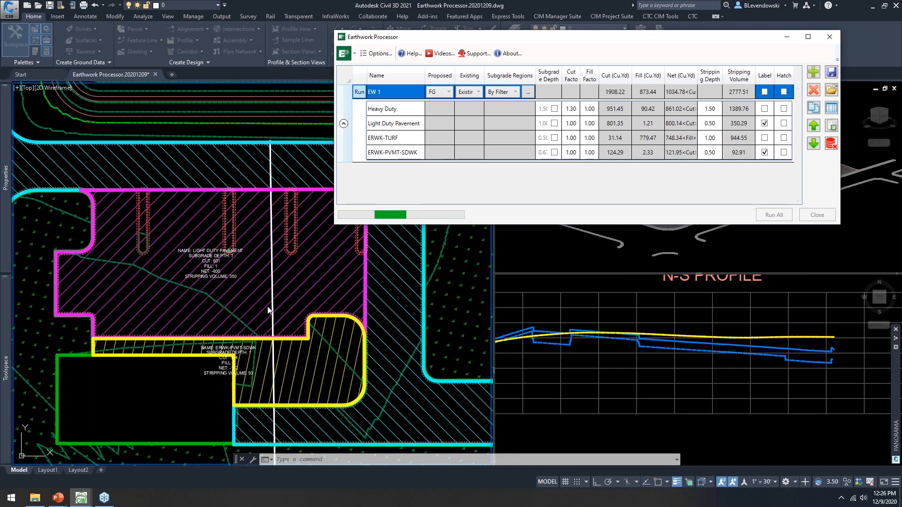
Step: Close the Earthwork Processor and zoom in on the LIGHT DUTY PAVEMENT volume label
click(817, 215)
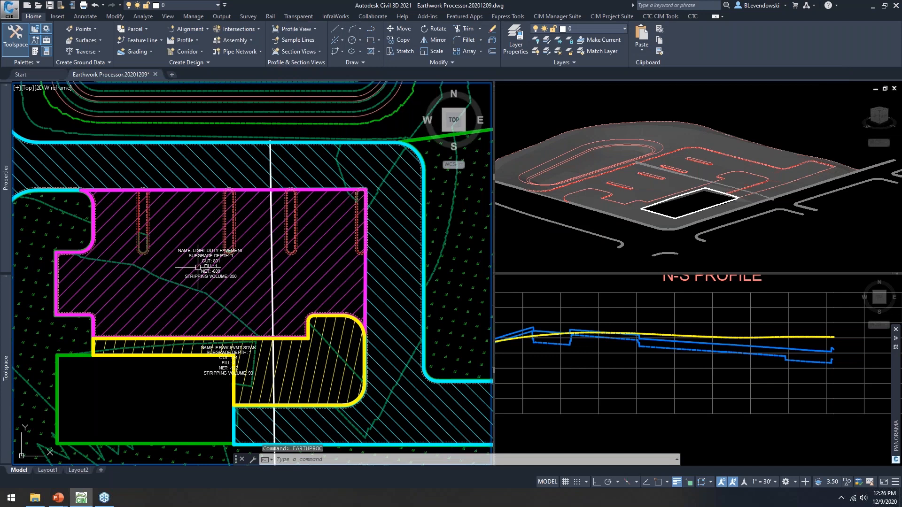
scroll(189, 256, up, 6)
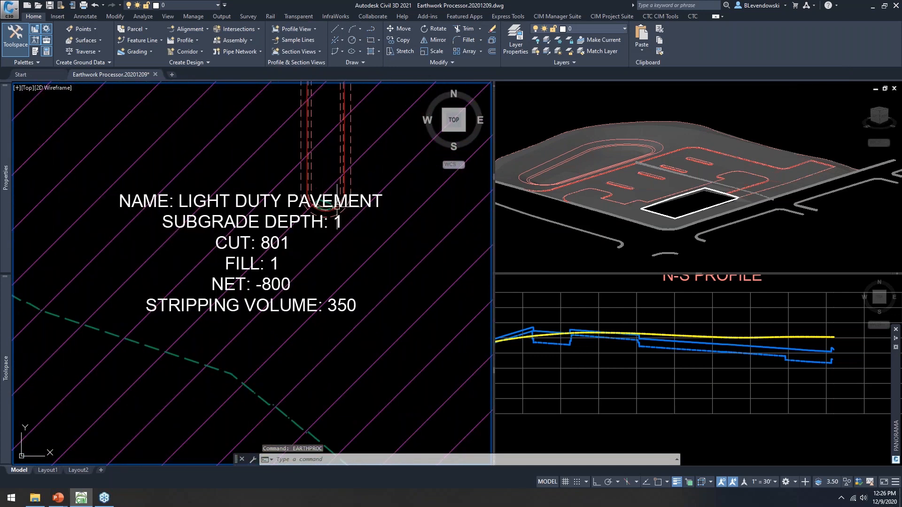
middle_drag(342, 248, 321, 226)
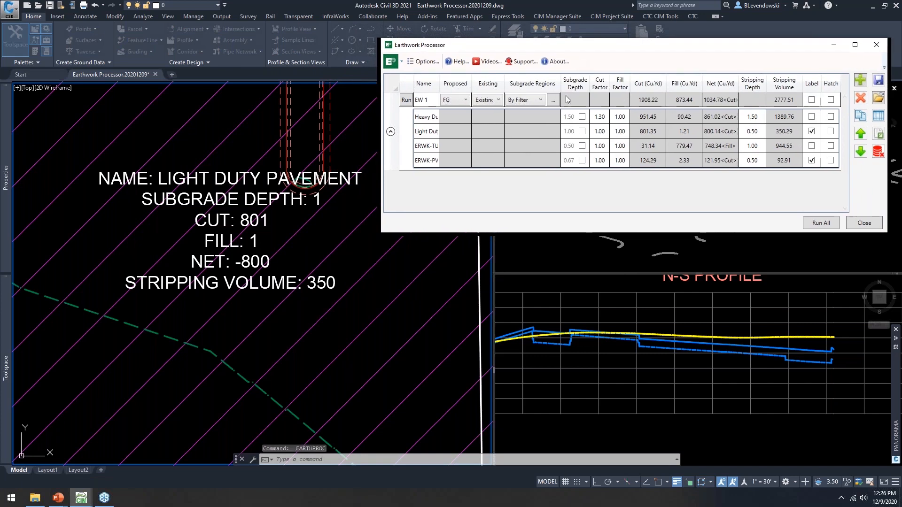
Step: Remove the region Name from the label fields in Label/Hatch Settings
click(421, 66)
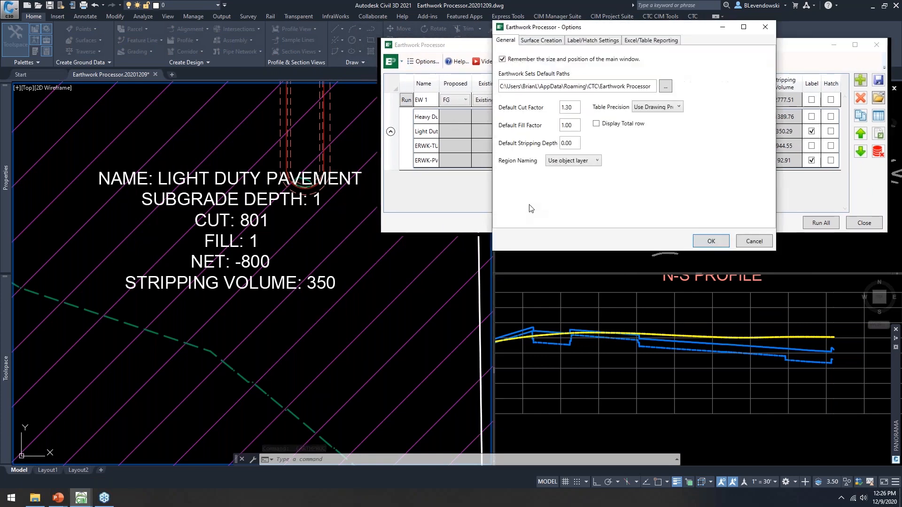
click(590, 41)
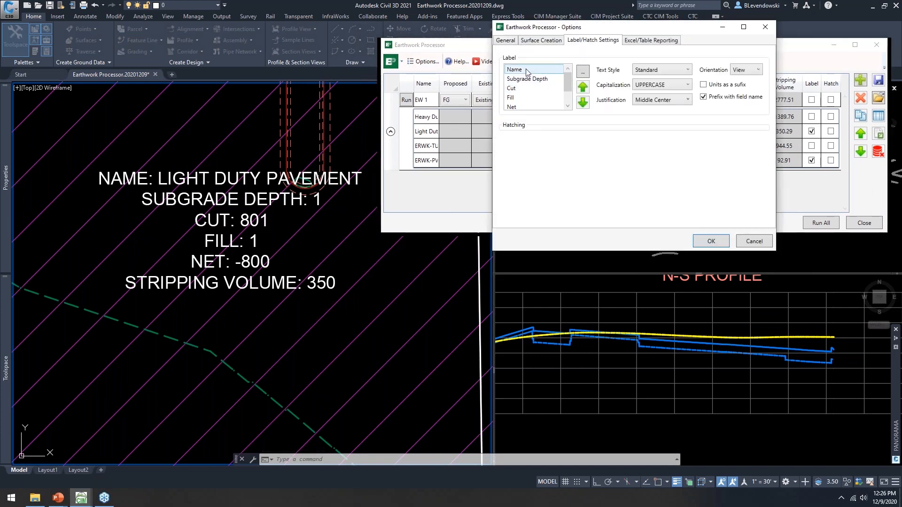
click(587, 75)
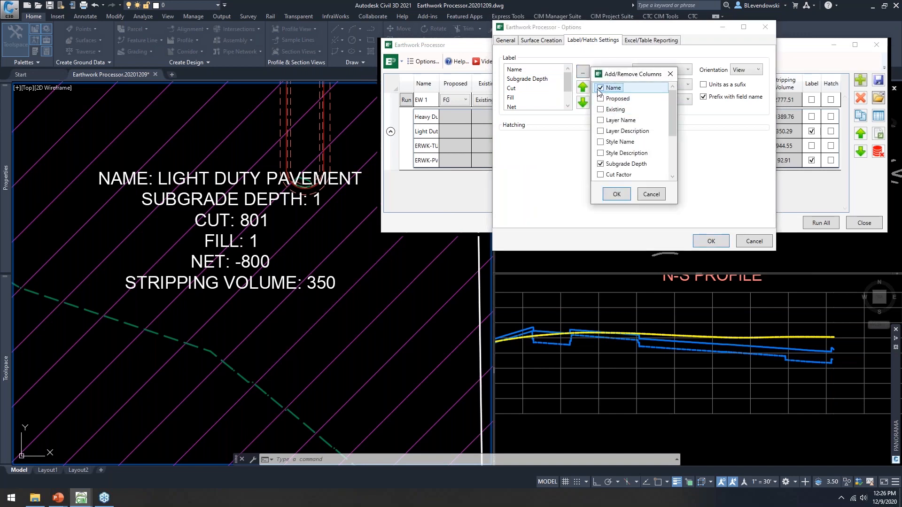
click(600, 89)
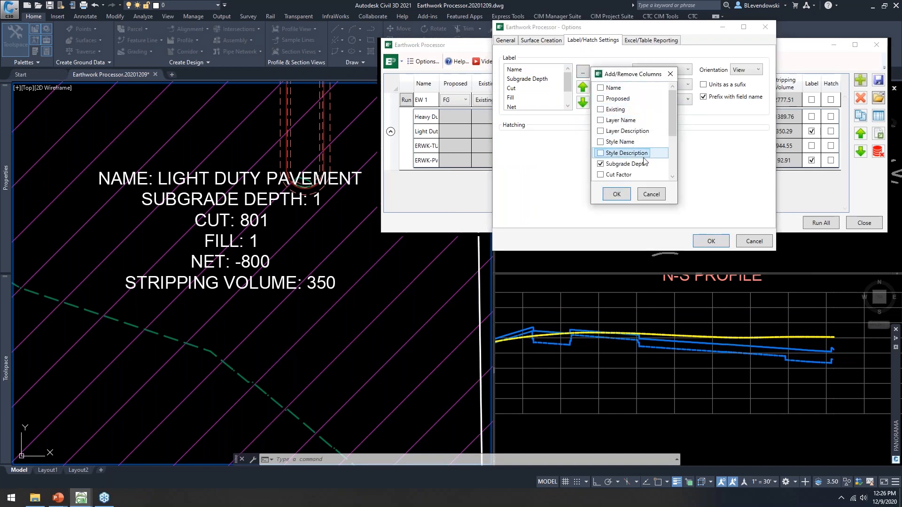
click(618, 194)
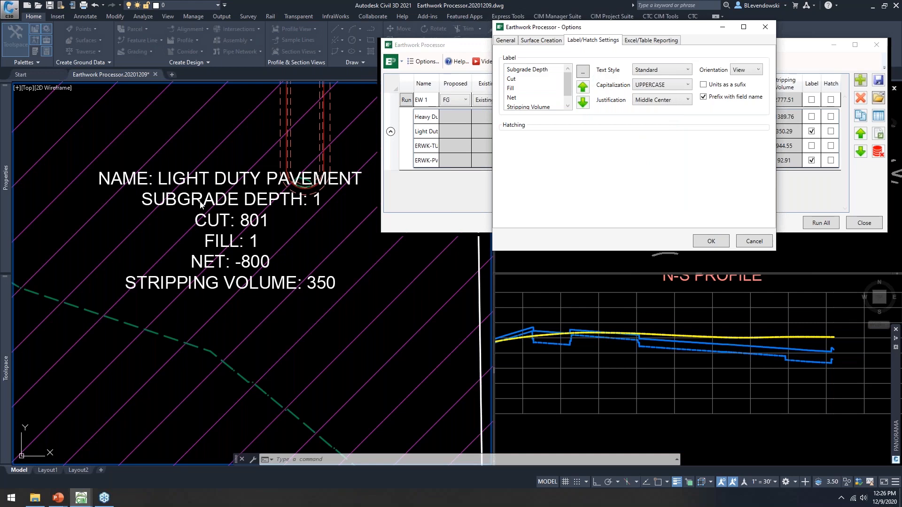
Step: Rename the Subgrade Depth field to Subcut with 0.00 precision and add units as a suffix
double_click(527, 70)
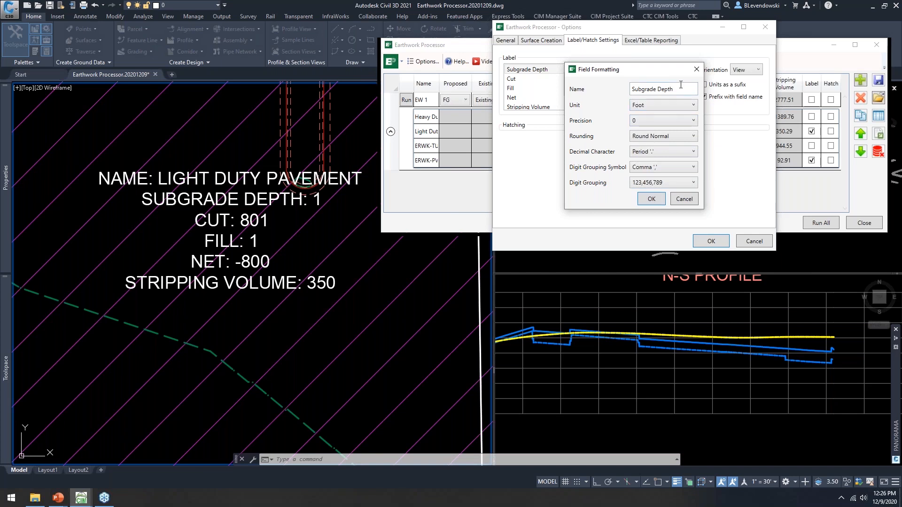
drag(657, 93, 531, 99)
text(Subcut)
click(656, 120)
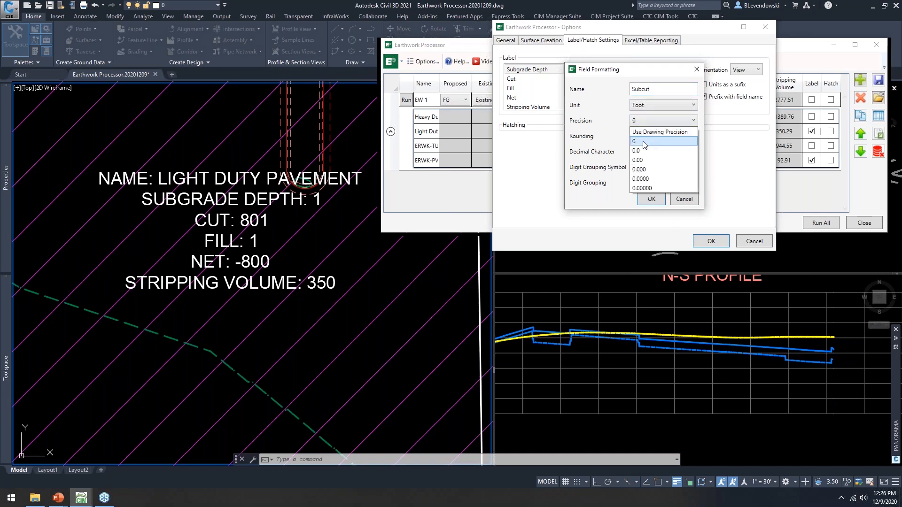
click(636, 160)
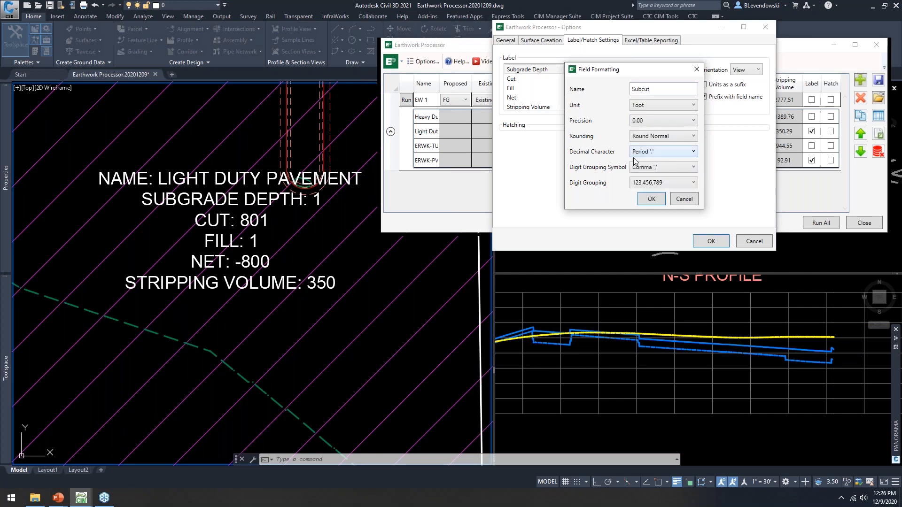
click(651, 199)
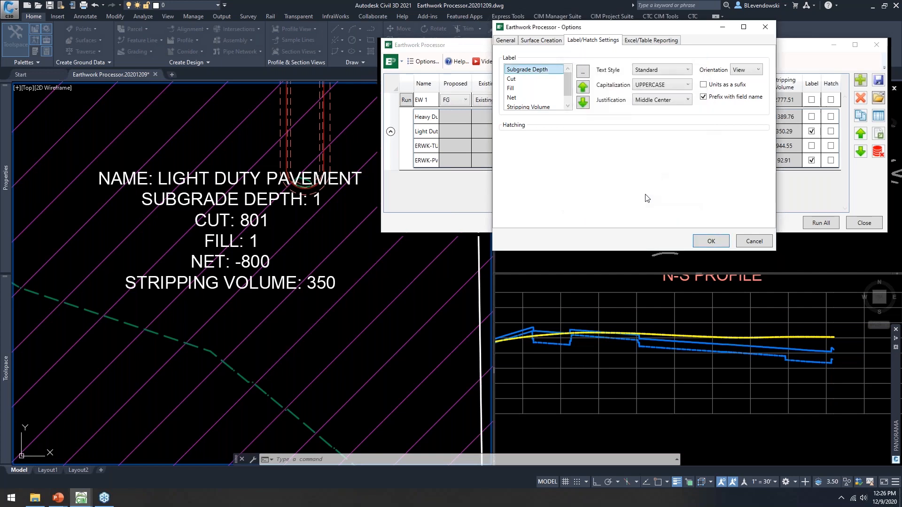
click(703, 85)
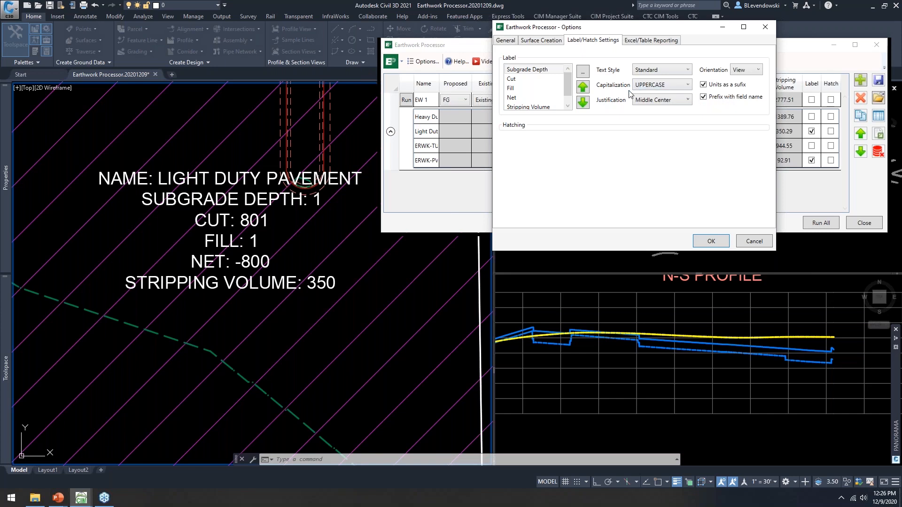
click(711, 241)
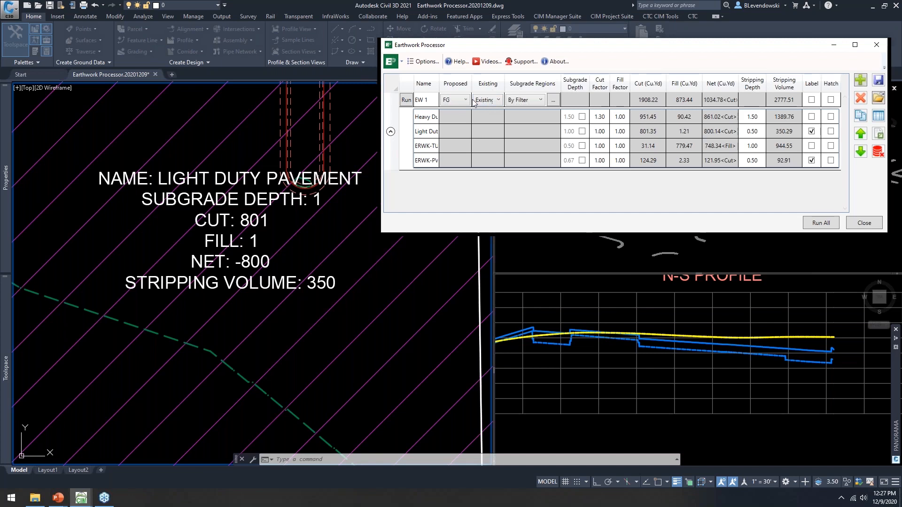
Step: Rerun EW 1 and close the processor to view labels now showing FT and CY units
click(406, 100)
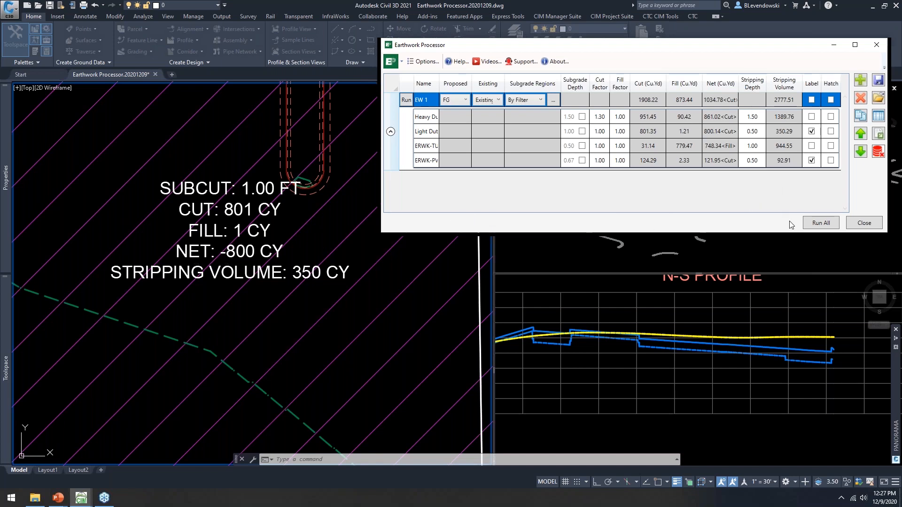
click(864, 223)
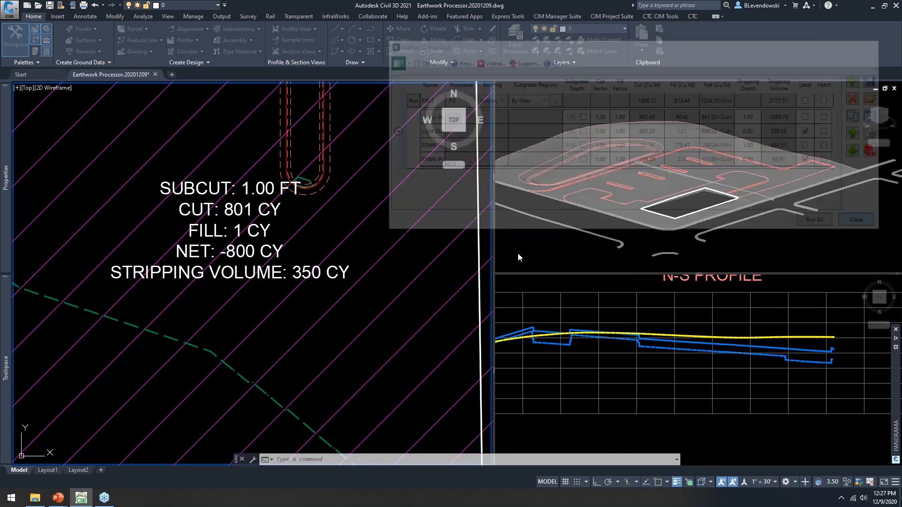
click(324, 232)
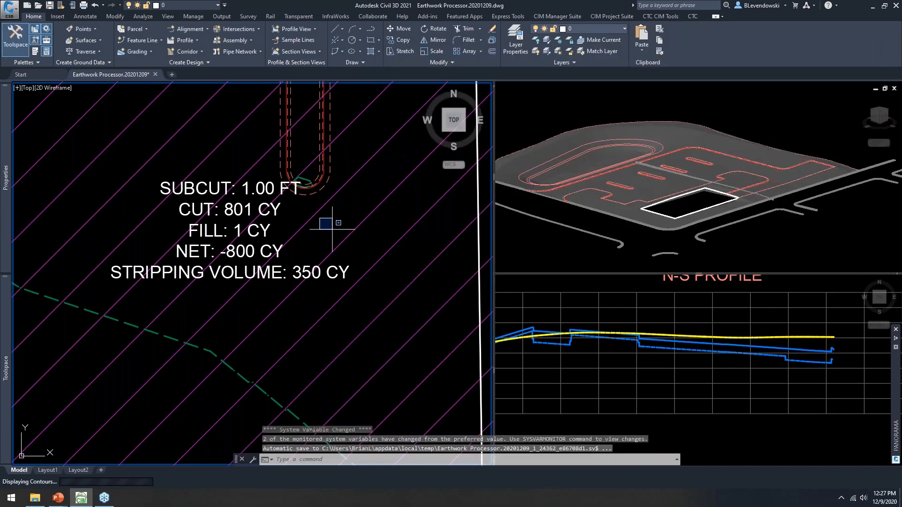
key(Escape)
key(Escape)
scroll(328, 227, down, 4)
scroll(346, 301, up, 5)
scroll(347, 335, down, 3)
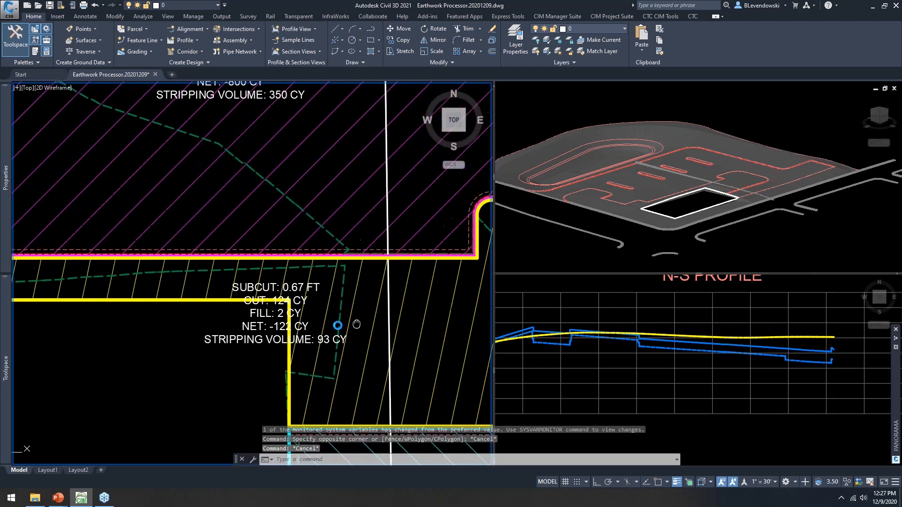
Step: Use MOVE to shift the SUBCUT 0.67 FT label right within its hatched region
text(m)
key(Return)
click(282, 346)
key(Return)
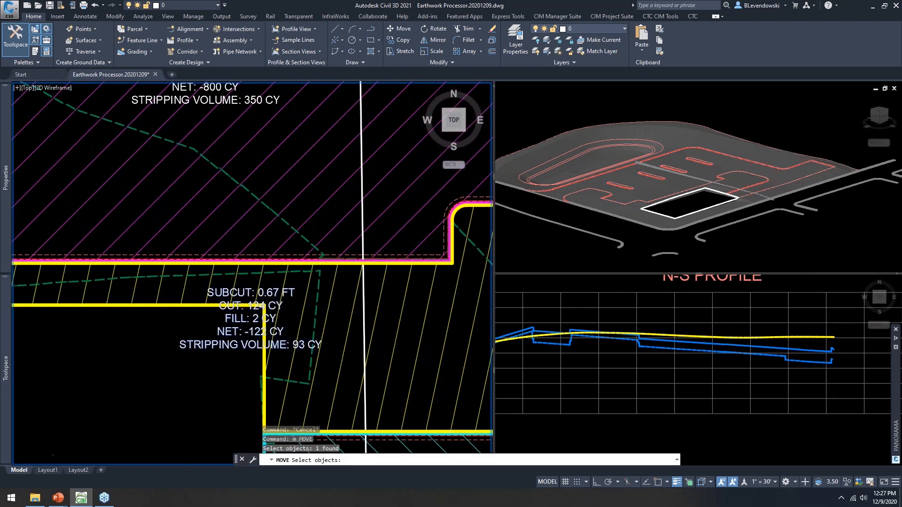
scroll(285, 346, down, 2)
click(92, 359)
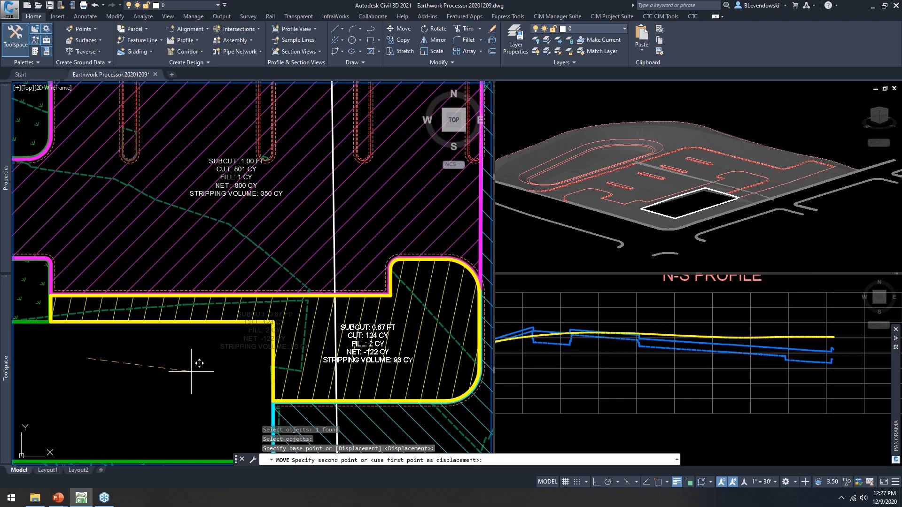
click(194, 372)
scroll(353, 350, up, 2)
key(Escape)
key(Escape)
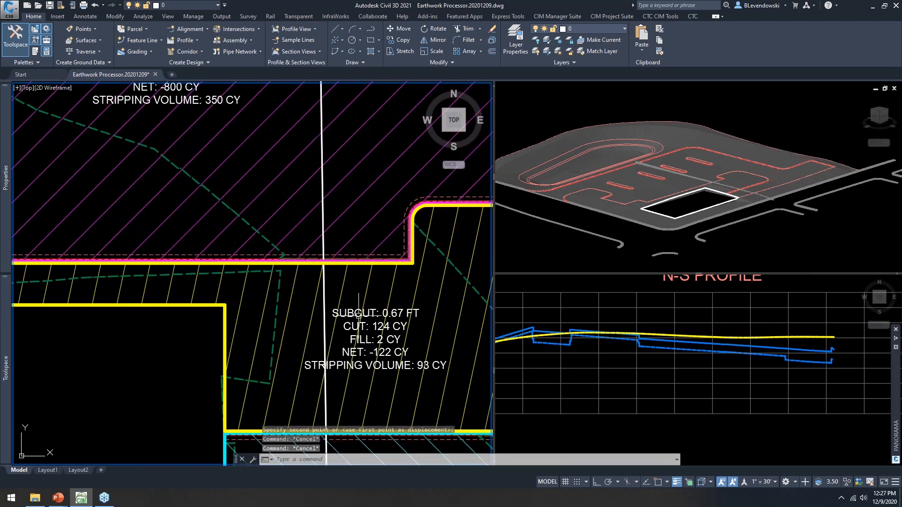
scroll(404, 361, up, 1)
scroll(325, 336, down, 1)
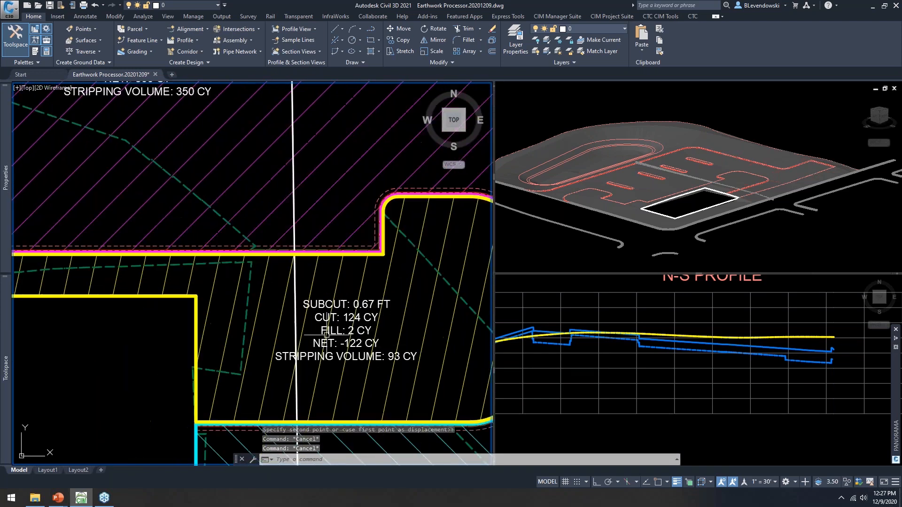
scroll(328, 335, down, 1)
middle_drag(367, 154, 370, 195)
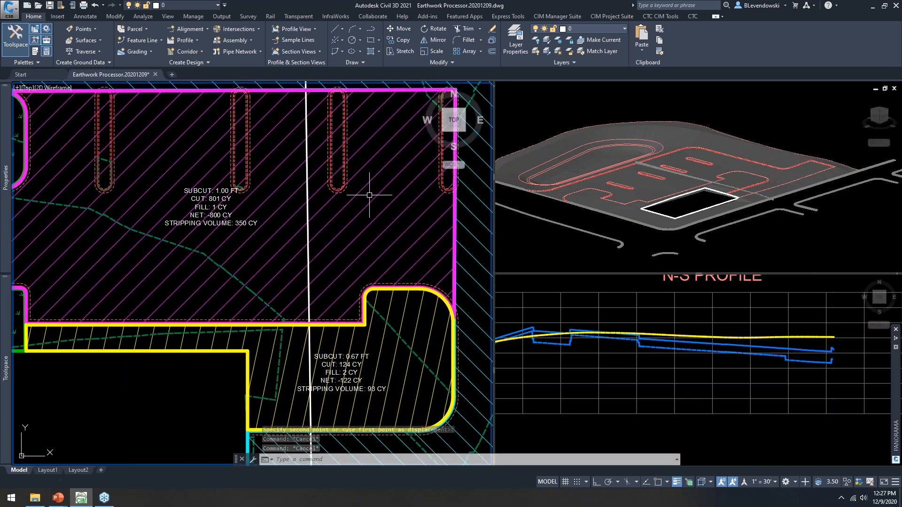
scroll(221, 198, up, 5)
middle_drag(239, 197, 342, 214)
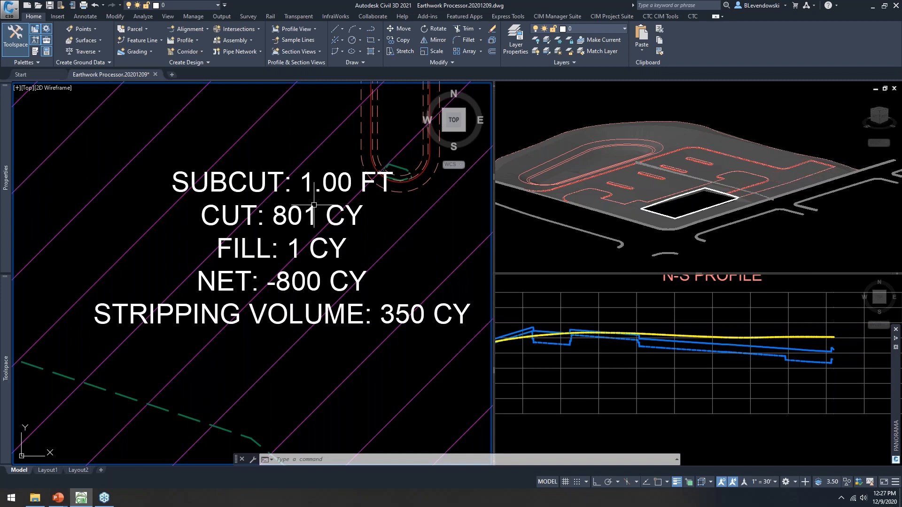
scroll(314, 205, down, 2)
Step: Relaunch the Earthwork Processor with EARTHPROC and select the EW 1 earthwork set
text(earthproc)
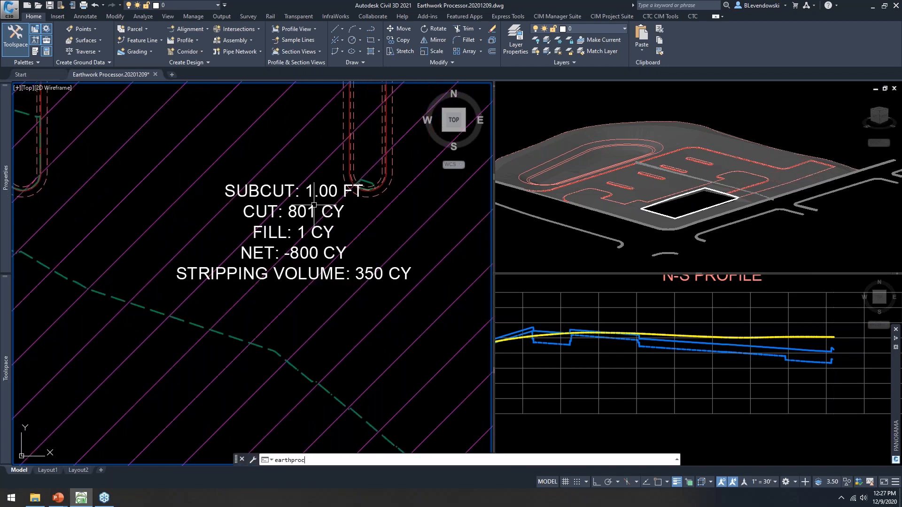
key(Return)
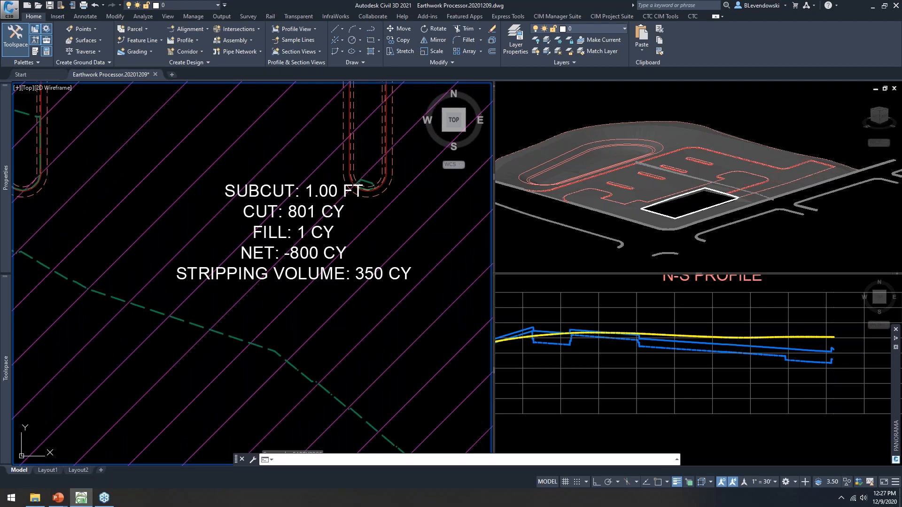
drag(622, 50, 446, 48)
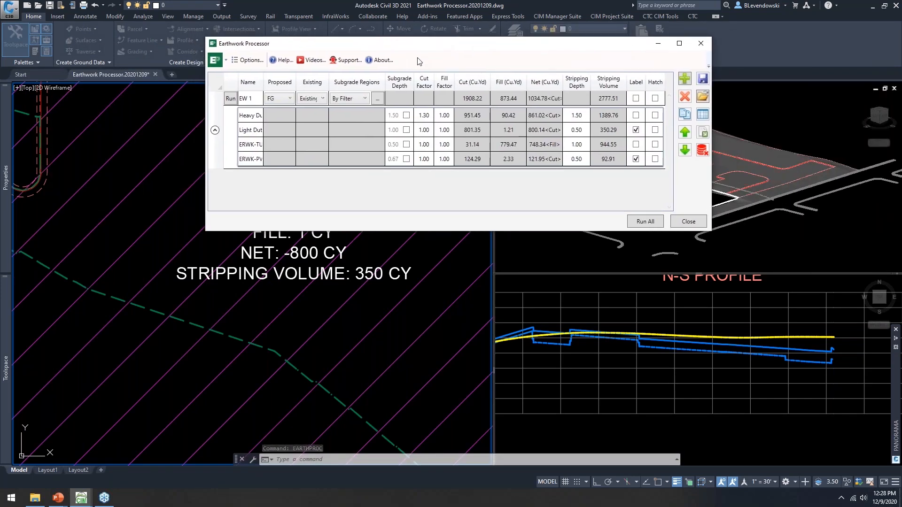
click(246, 100)
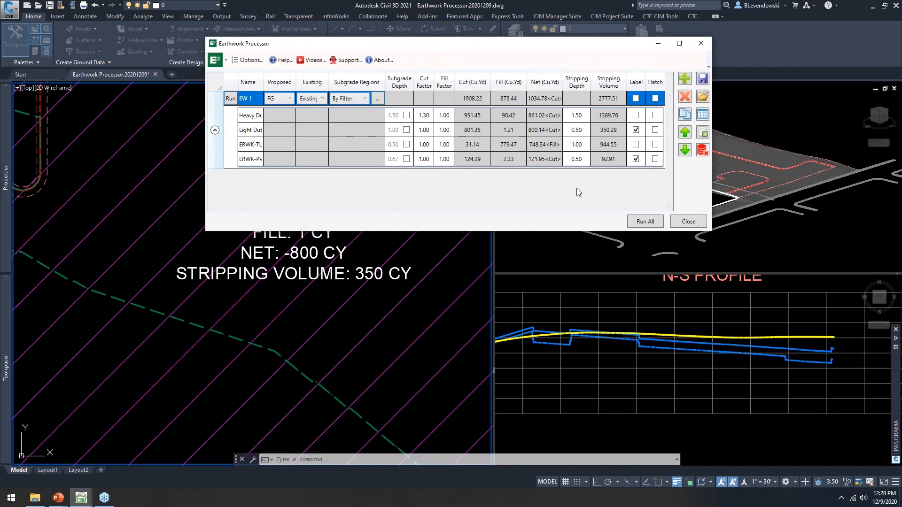
click(704, 116)
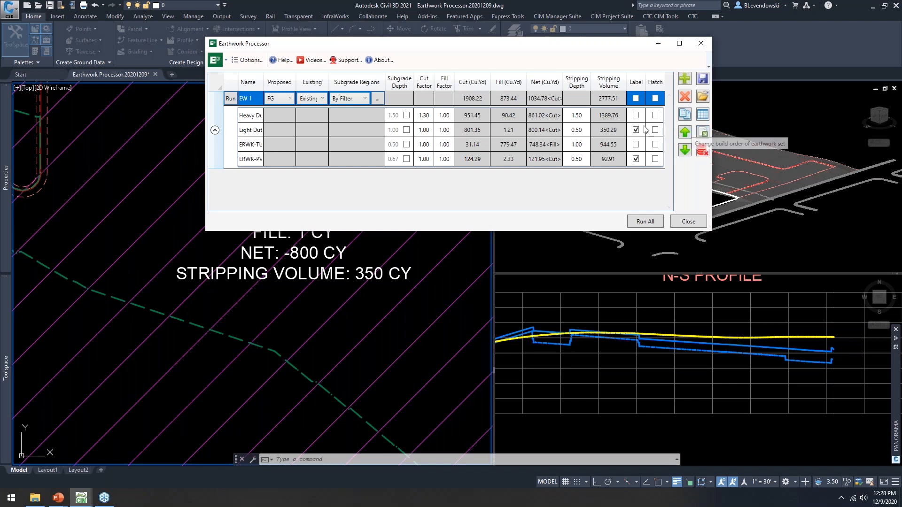
drag(452, 50, 423, 80)
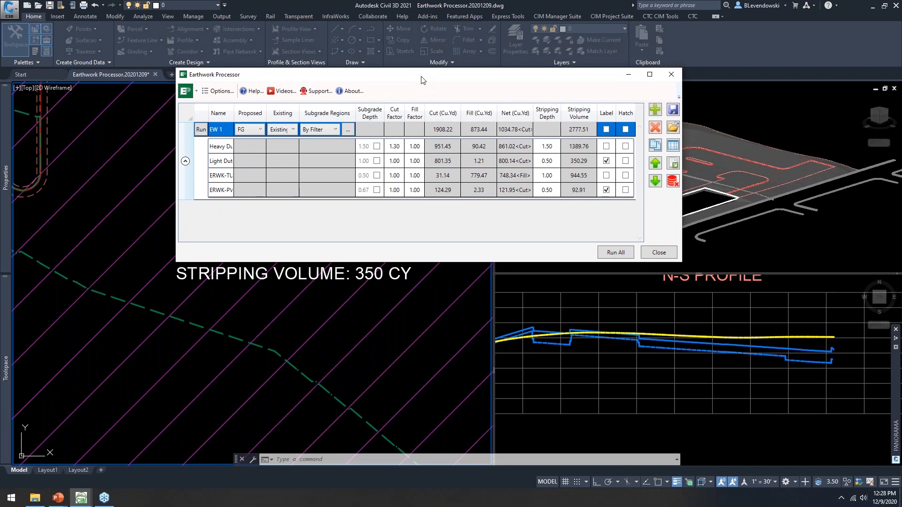
Step: Open the Earthwork Processor options to the Excel/Table Reporting settings
click(218, 91)
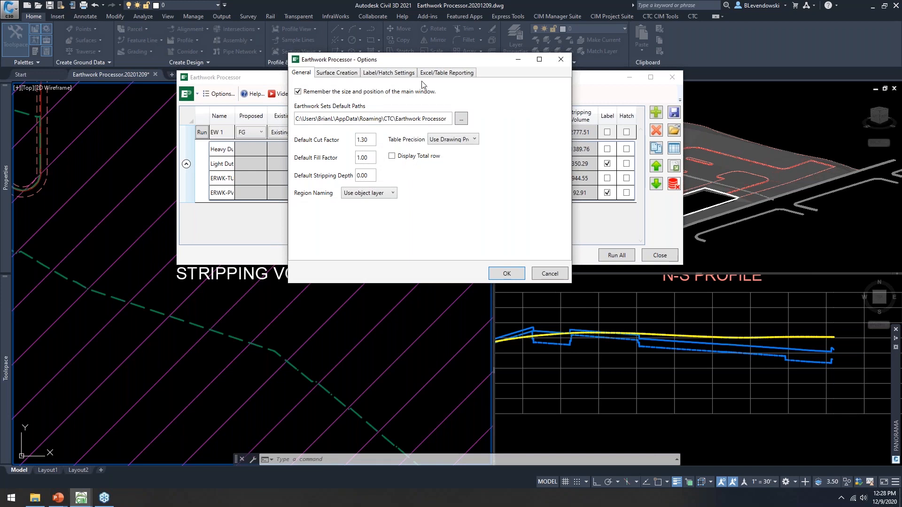
drag(424, 63, 369, 246)
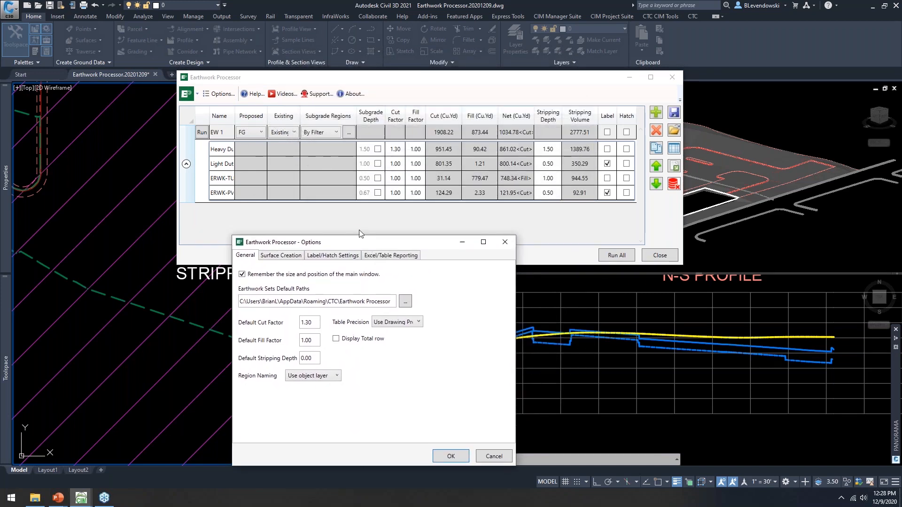
drag(359, 244, 391, 85)
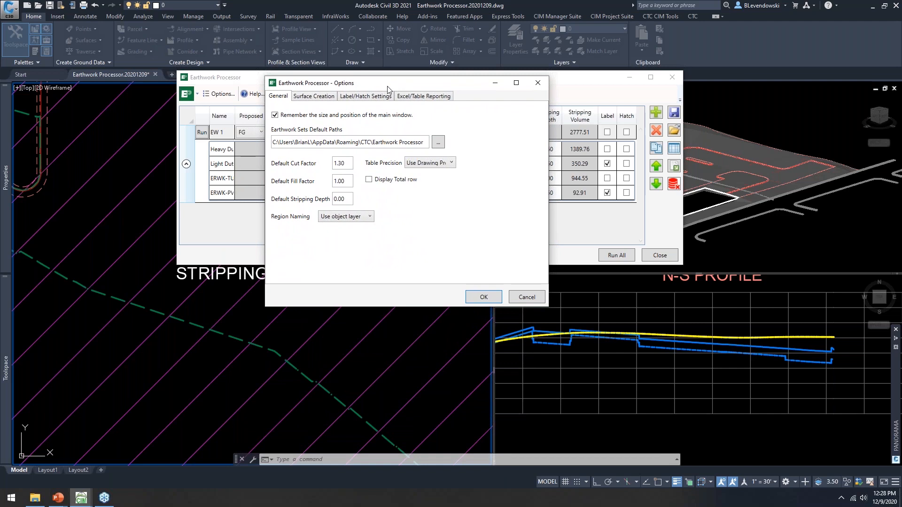
mouse_move(466, 88)
mouse_down()
mouse_move(455, 78)
mouse_move(454, 92)
mouse_up()
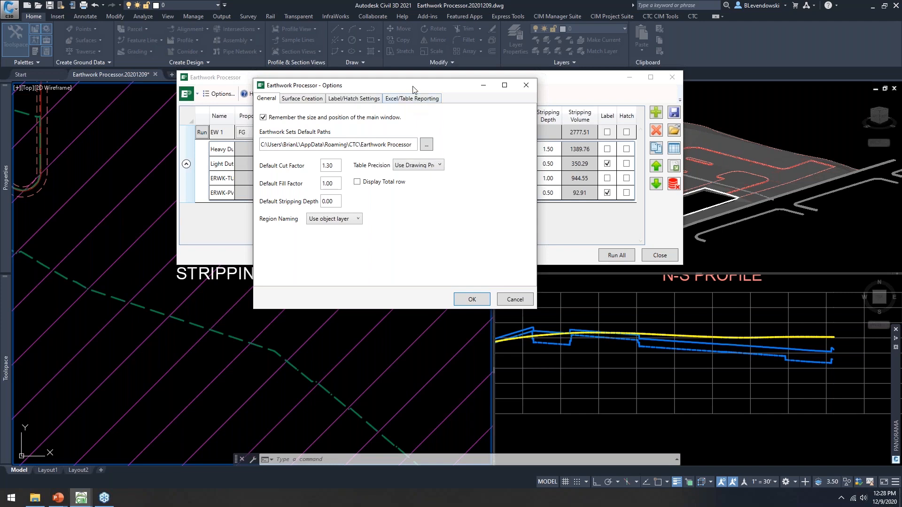
drag(407, 89, 402, 87)
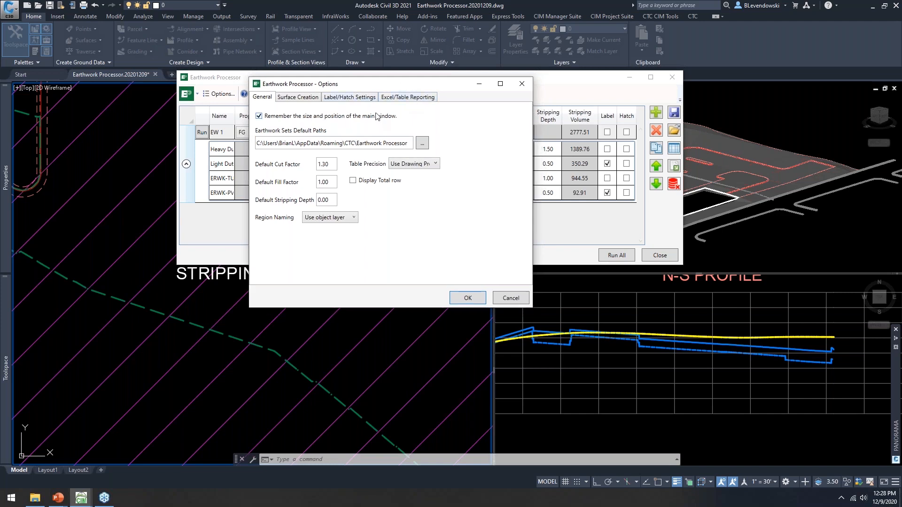
click(403, 99)
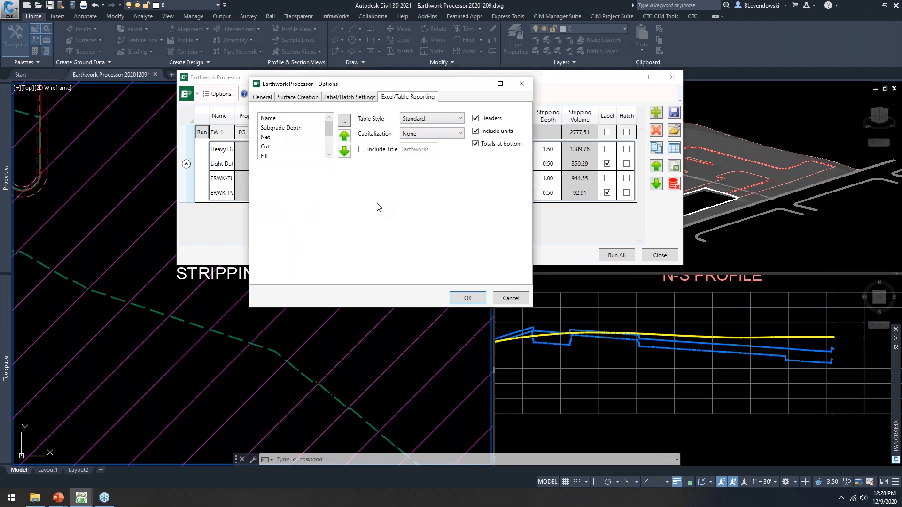
Step: Add the Stripping Volume column to the reported table columns
click(344, 121)
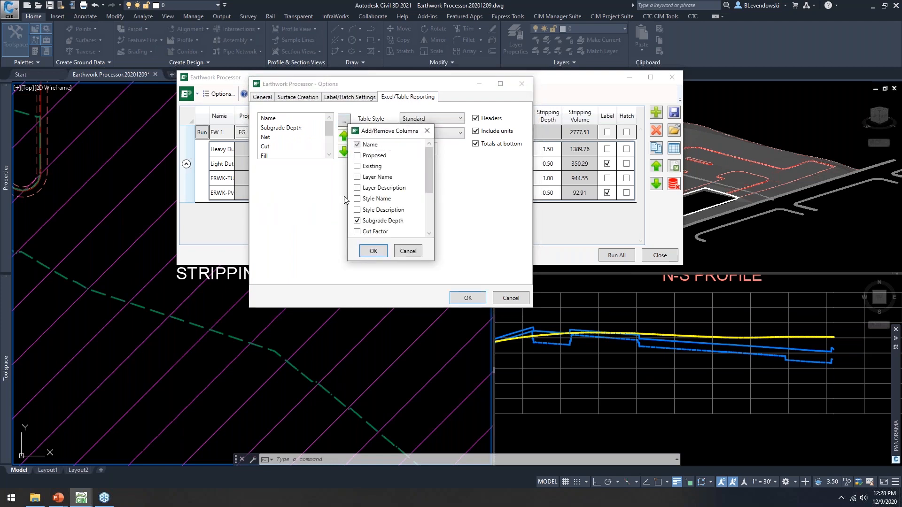
scroll(378, 178, down, 3)
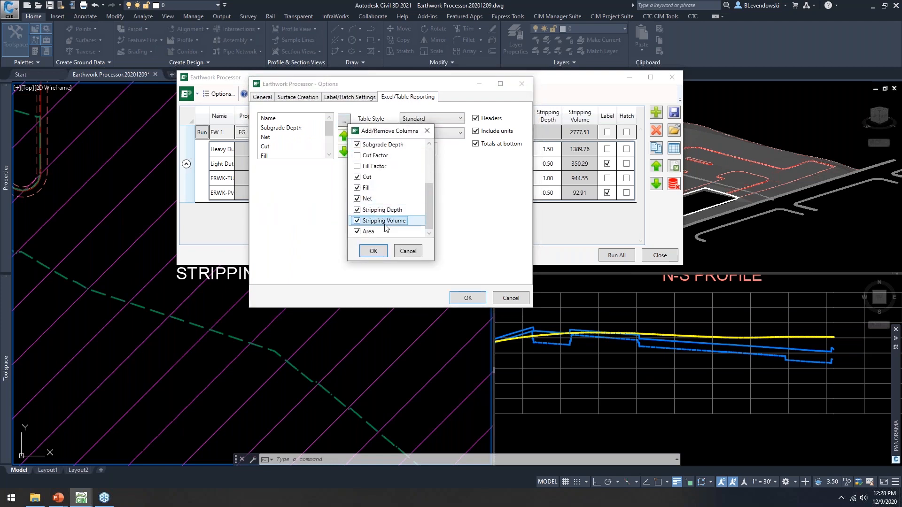
scroll(392, 199, up, 3)
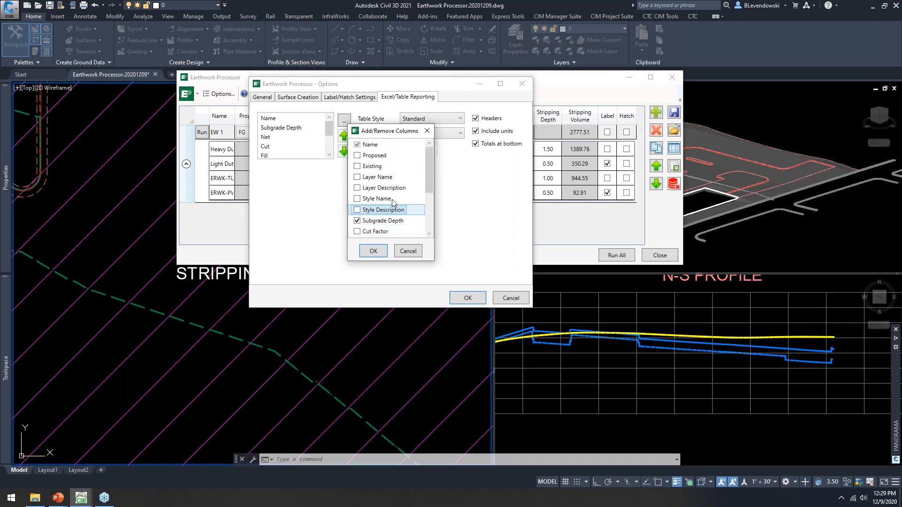
click(387, 156)
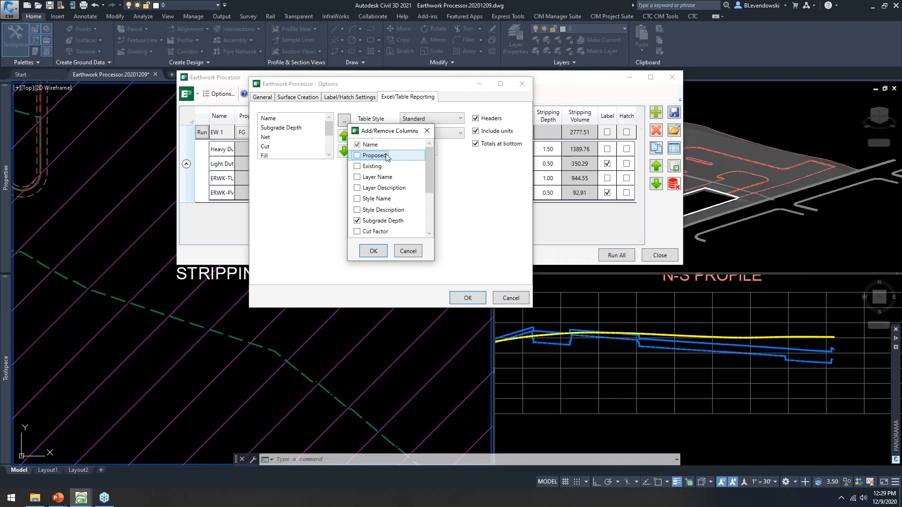
scroll(394, 174, down, 3)
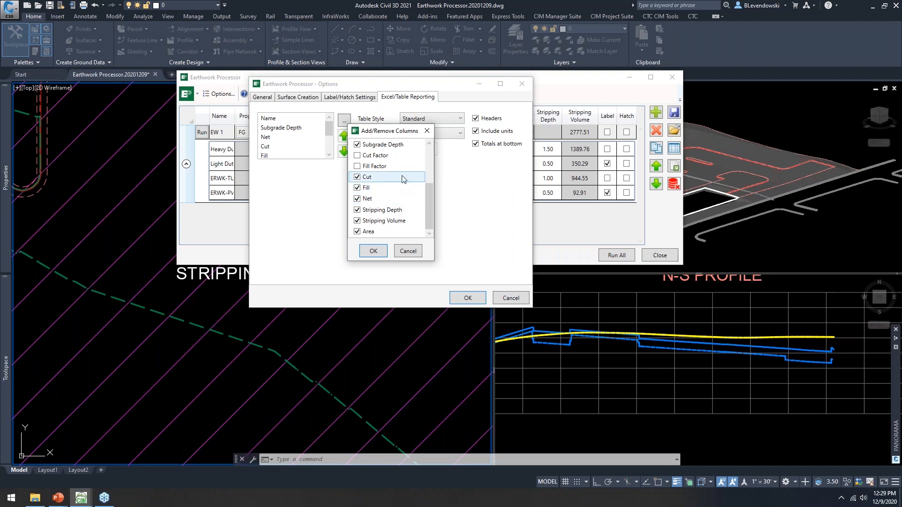
click(368, 221)
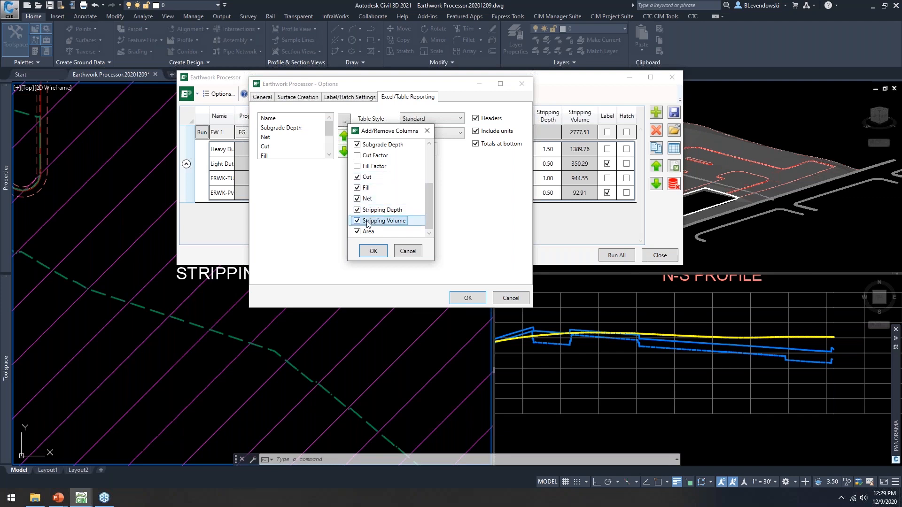
click(372, 252)
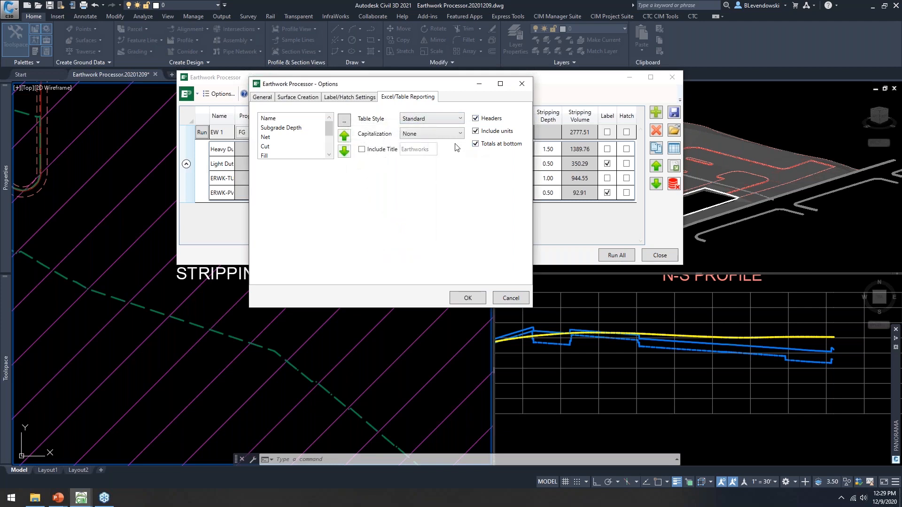
Step: Include a title row in the table report reading 'Earthworks'
click(361, 150)
click(434, 150)
drag(432, 149, 410, 151)
Step: Apply the reporting options and create an AutoCAD table from the EW 1 results
click(468, 299)
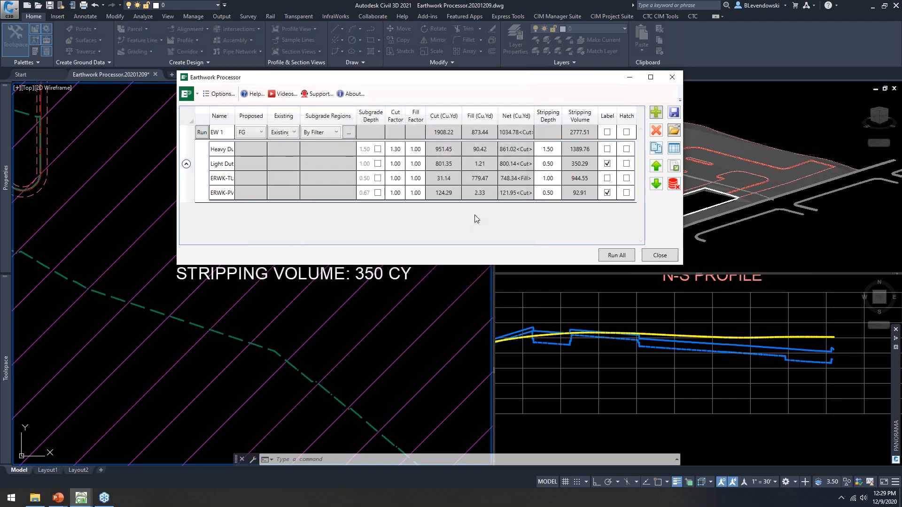
click(225, 137)
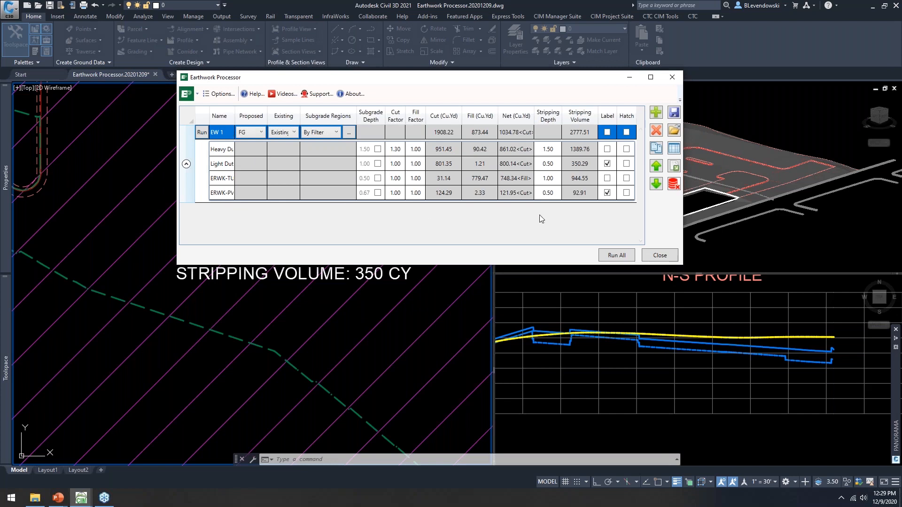
click(674, 148)
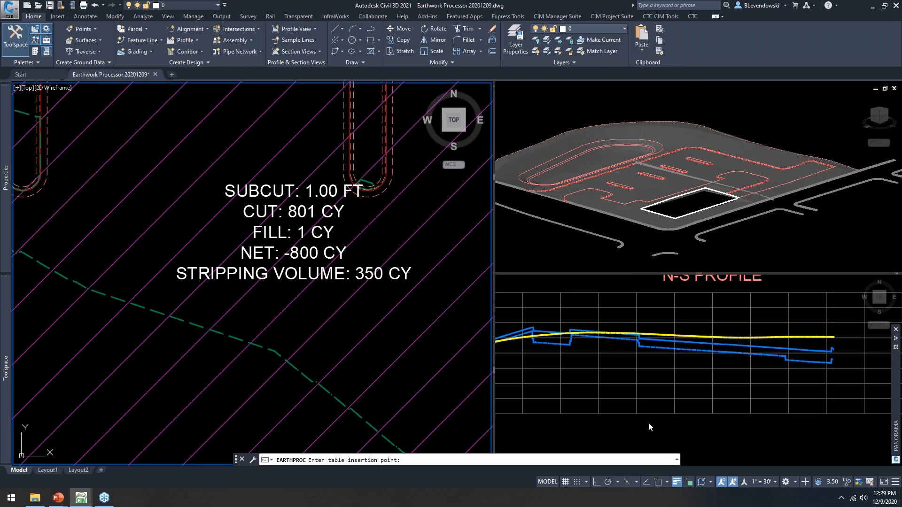
Step: Place the Earthworks table in the lower-right viewport and bring its title row into view
click(636, 420)
scroll(635, 414, down, 4)
middle_drag(640, 399, 635, 326)
scroll(636, 328, up, 5)
click(609, 391)
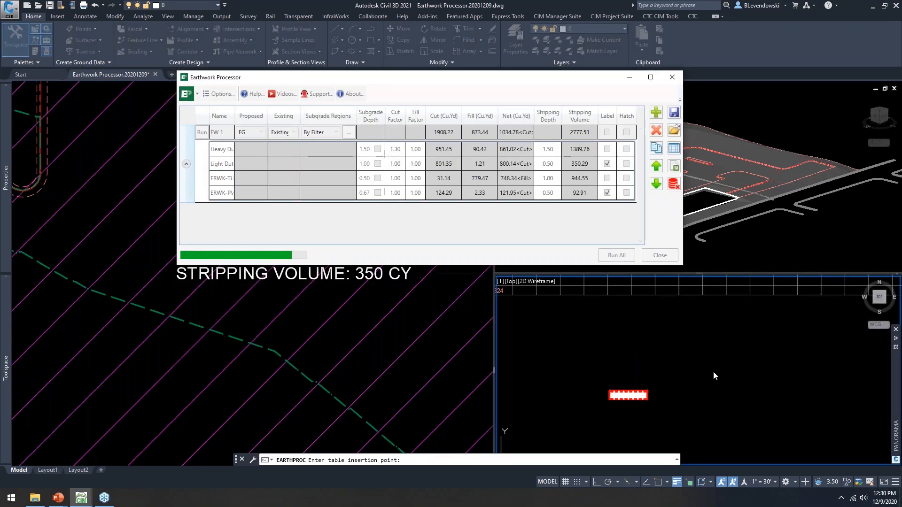
scroll(625, 366, up, 6)
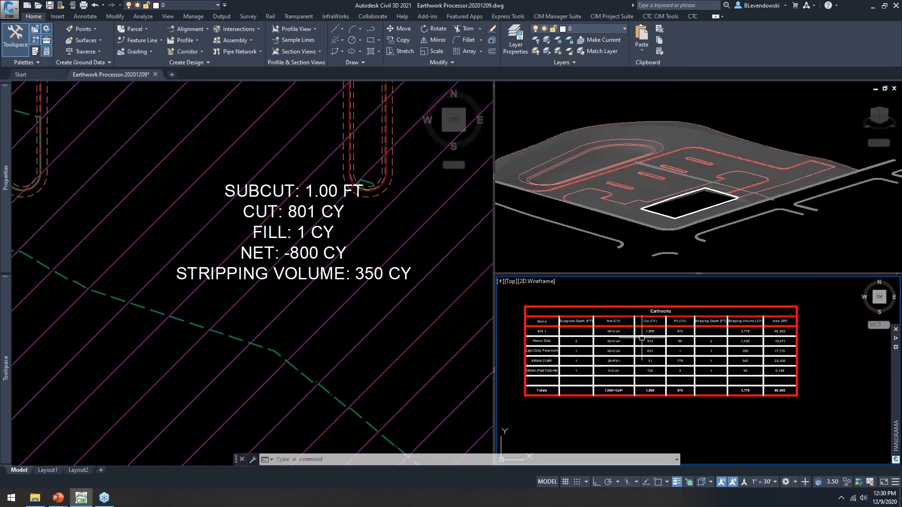
middle_drag(638, 332, 645, 347)
scroll(519, 371, up, 4)
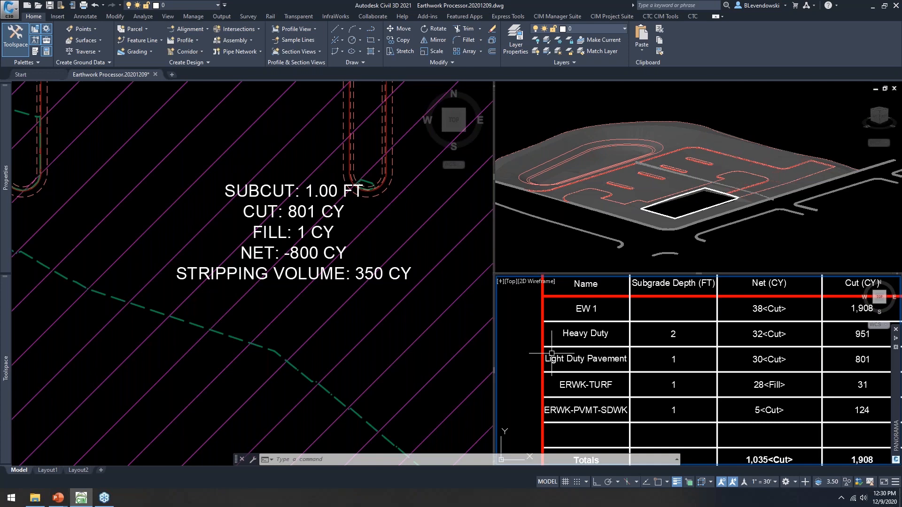
middle_drag(712, 328, 687, 367)
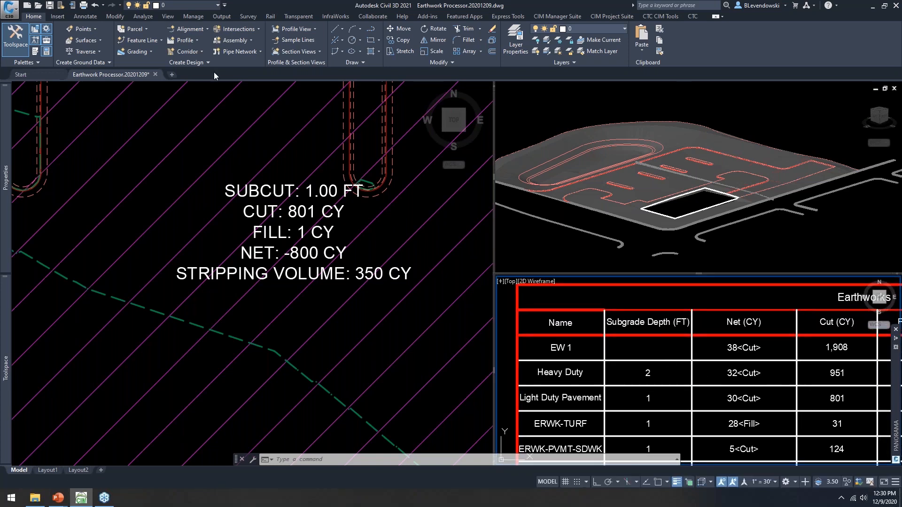
click(85, 17)
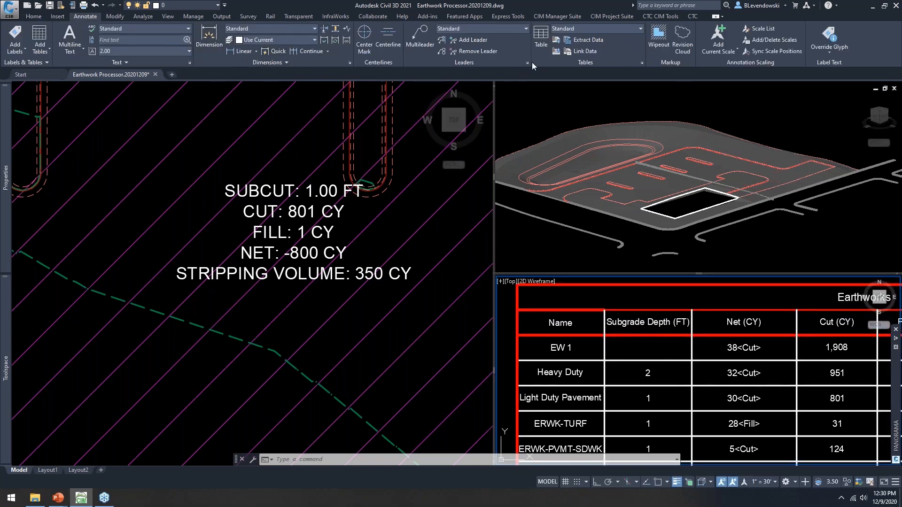
Step: Check the Table Style settings from the Annotate Tables panel, then close them
click(642, 62)
click(516, 316)
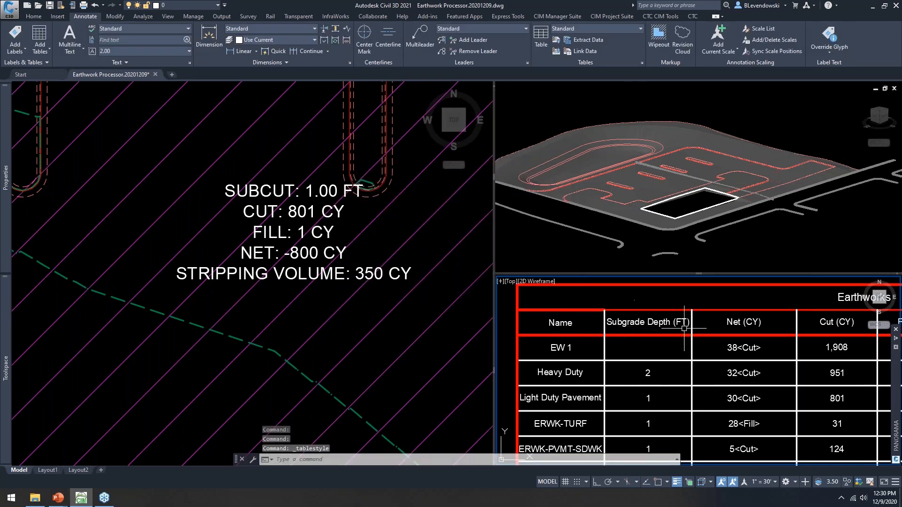
scroll(691, 333, down, 2)
Step: Pan and zoom the Earthworks table to review the Stripping Volume and Area (SF) columns and top rows
middle_drag(700, 336, 640, 327)
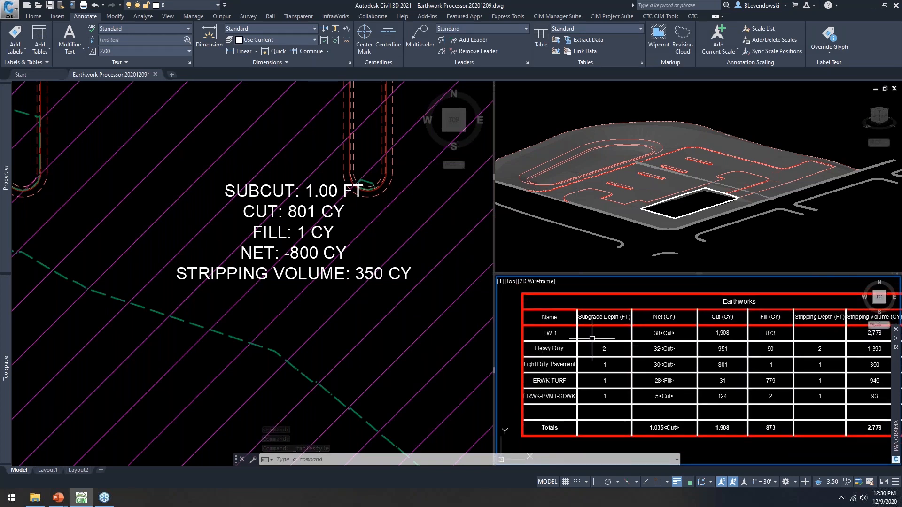
middle_drag(772, 367, 820, 335)
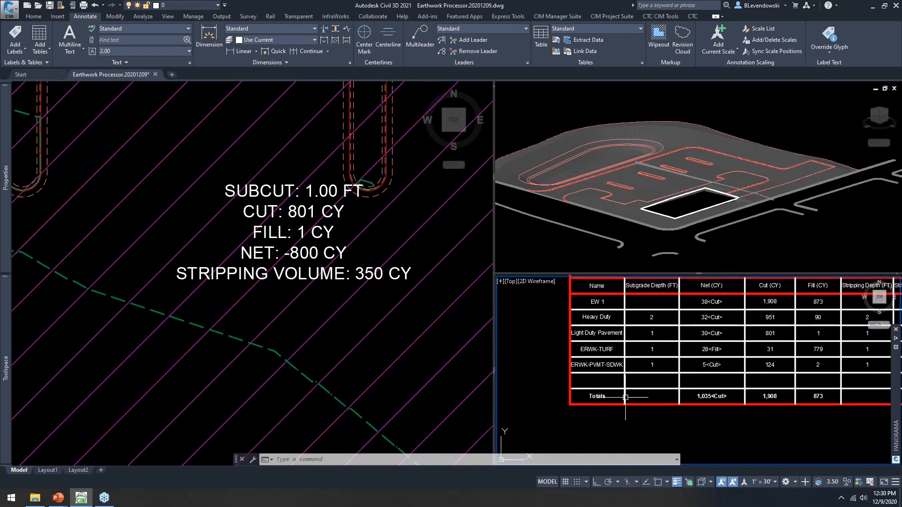
middle_drag(873, 390, 643, 407)
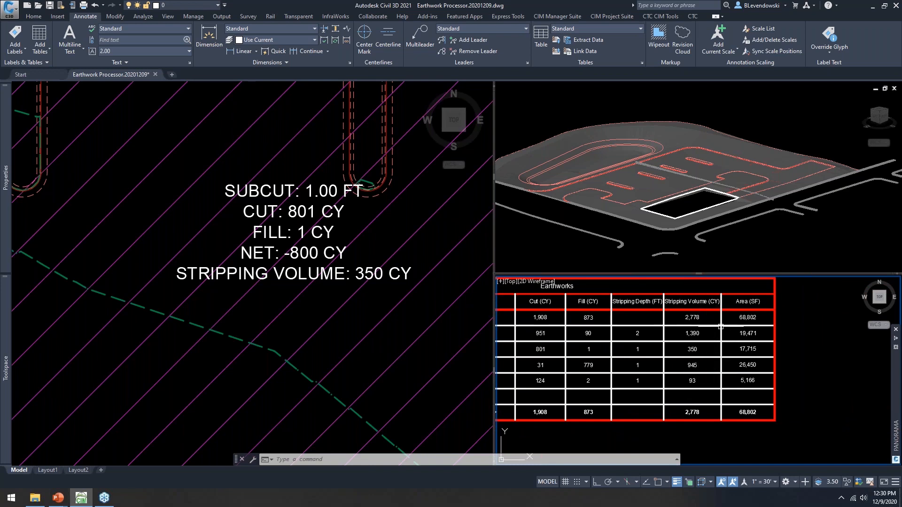
scroll(710, 416, up, 2)
middle_drag(712, 401, 702, 417)
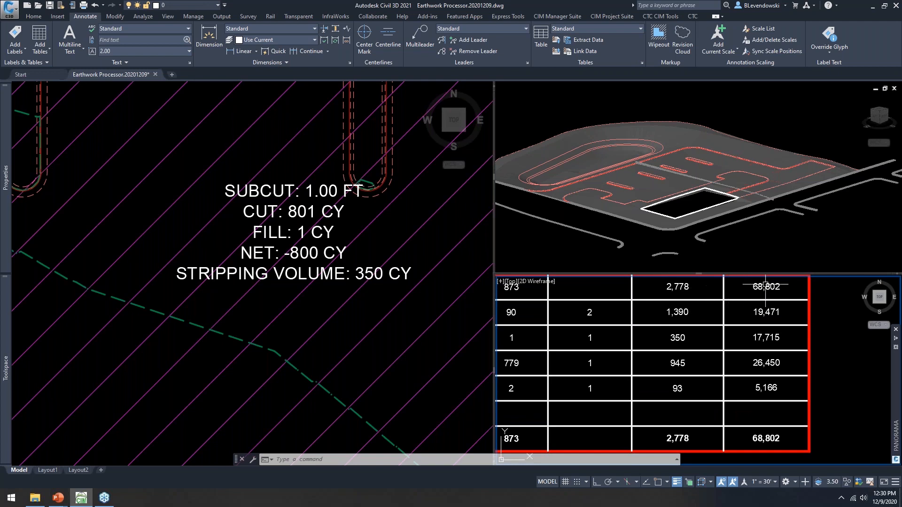
scroll(783, 379, down, 4)
scroll(783, 378, down, 2)
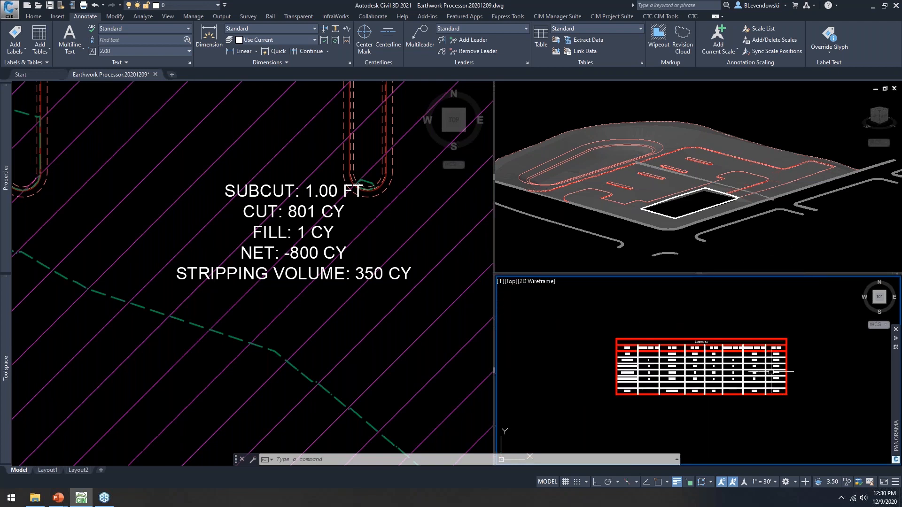
scroll(679, 348, up, 2)
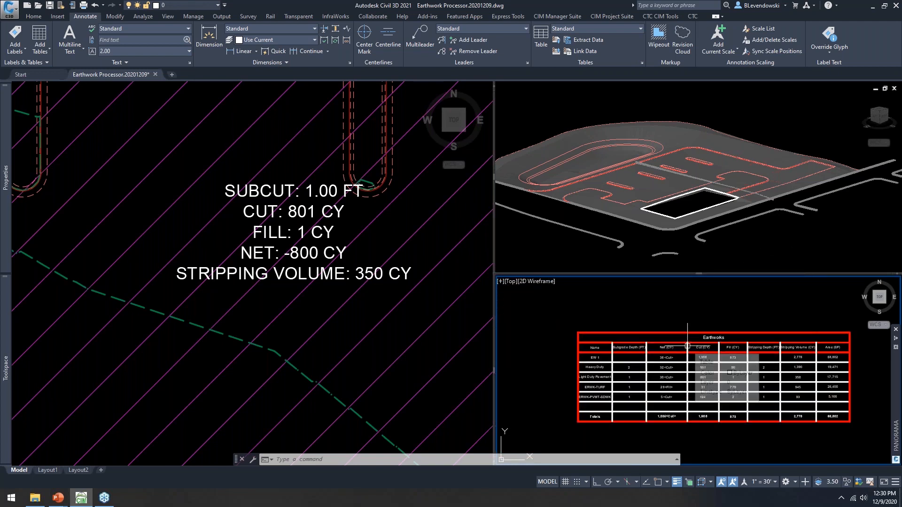
Step: Run EARTHPROC and review the Excel/Table Reporting options, keeping the settings with OK
text(earthp)
key(Return)
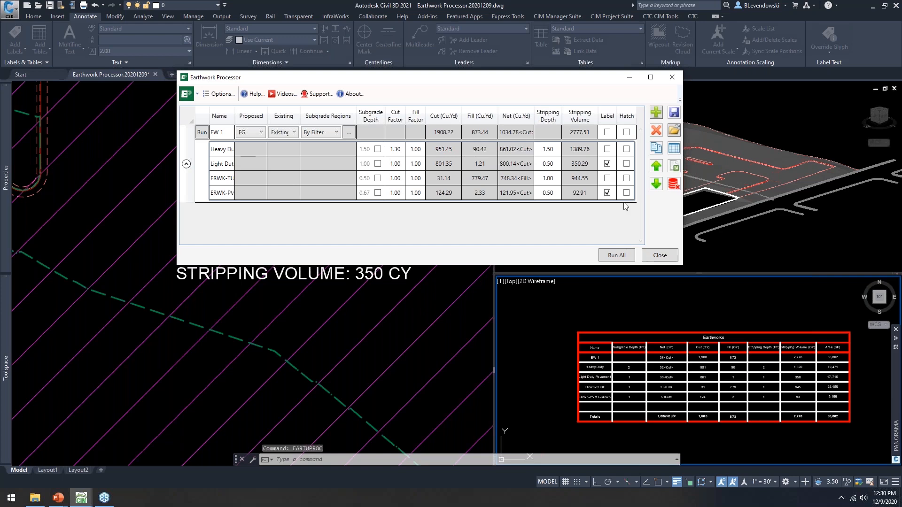
click(218, 94)
click(445, 73)
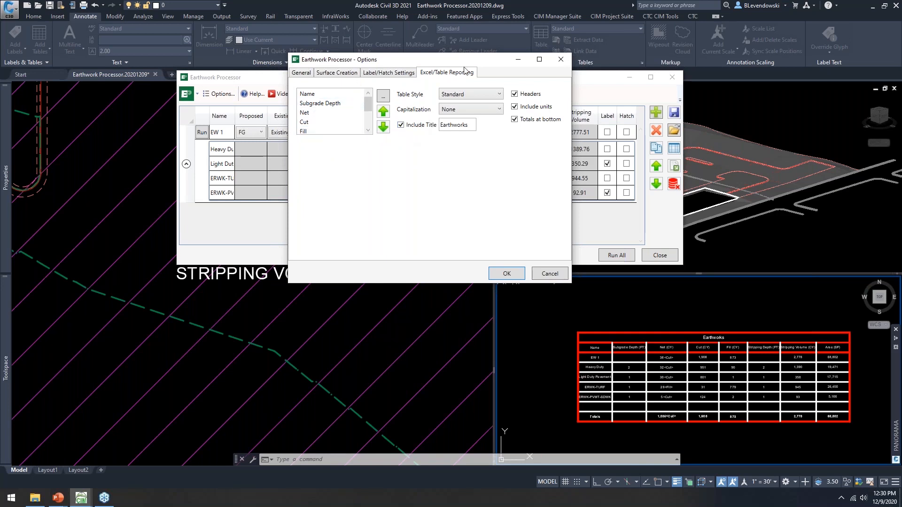
drag(463, 62, 462, 89)
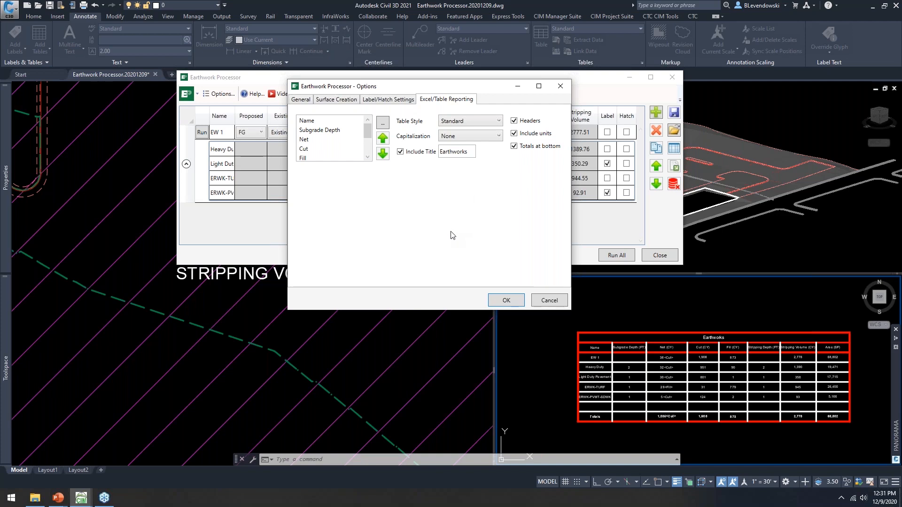
click(502, 305)
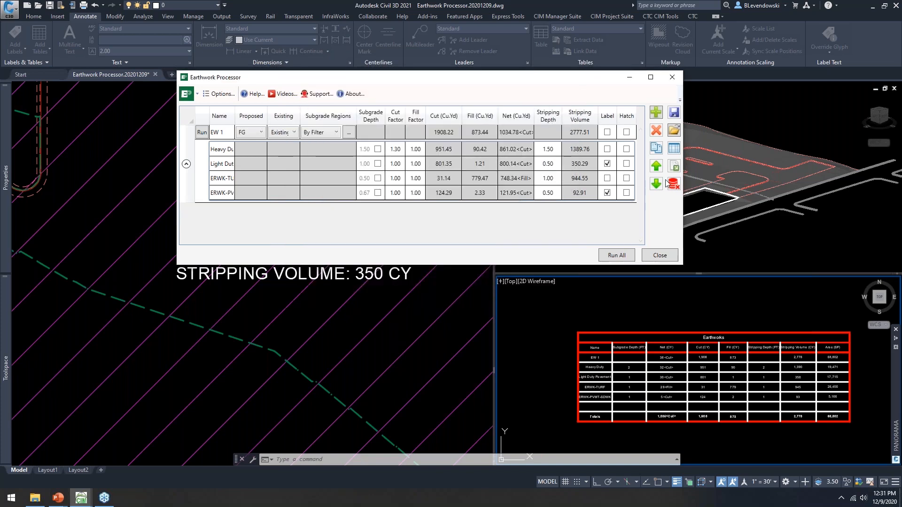
Step: Export EW 1 to Excel on the Desktop, replacing Earthwork Processor Table.xlsx, and view the sheet
click(230, 130)
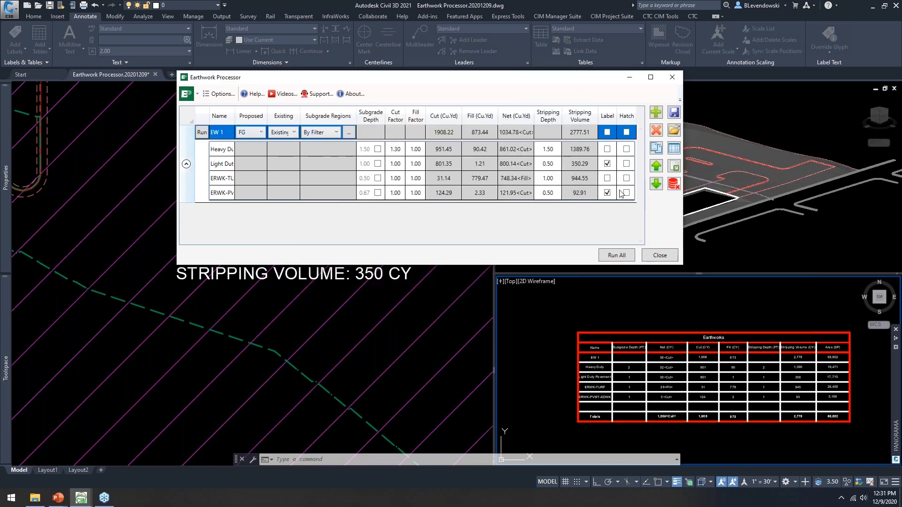
click(674, 168)
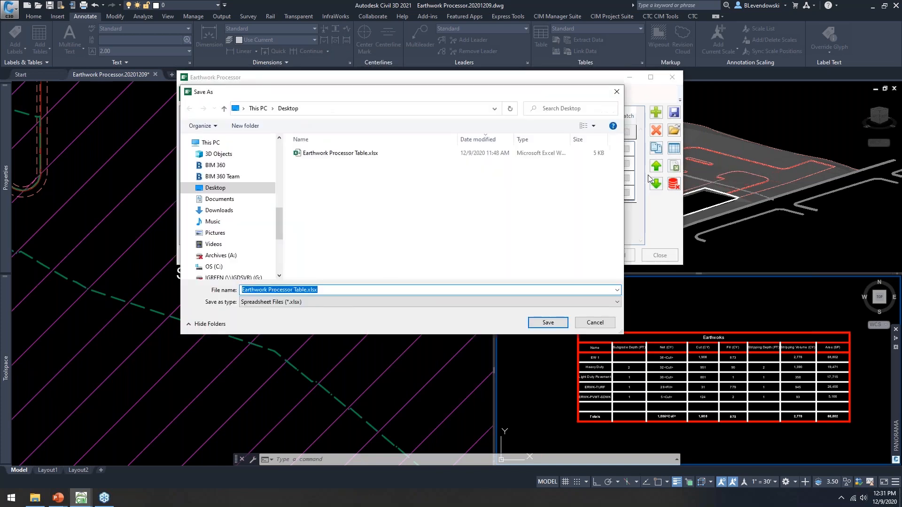
click(548, 322)
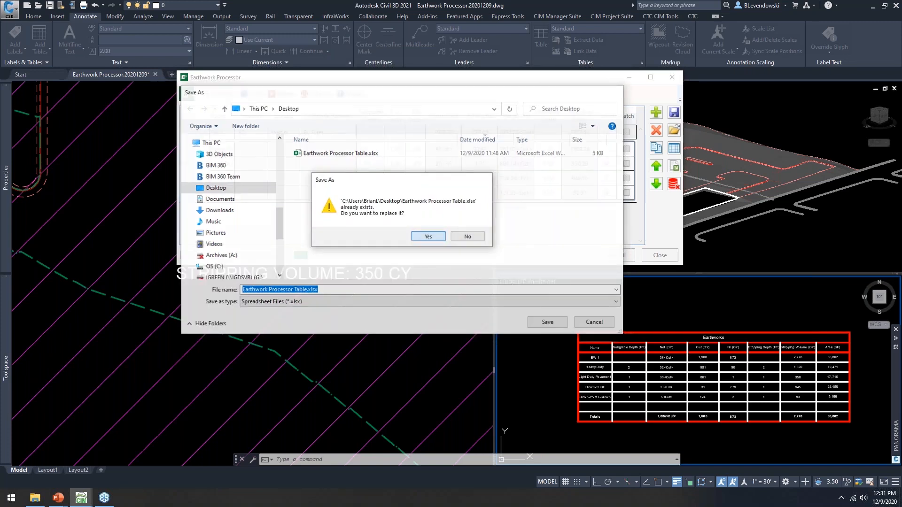
click(428, 236)
click(464, 192)
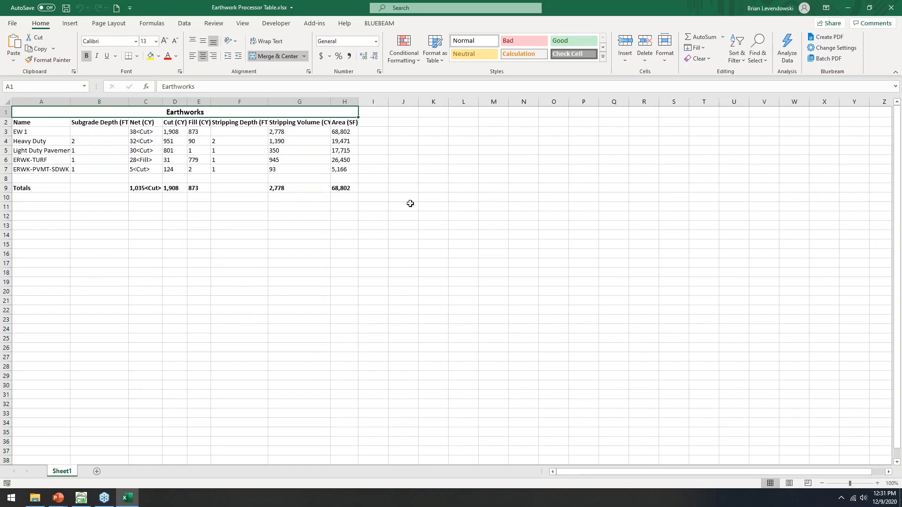
ctrl+scroll(77, 179, up, 4)
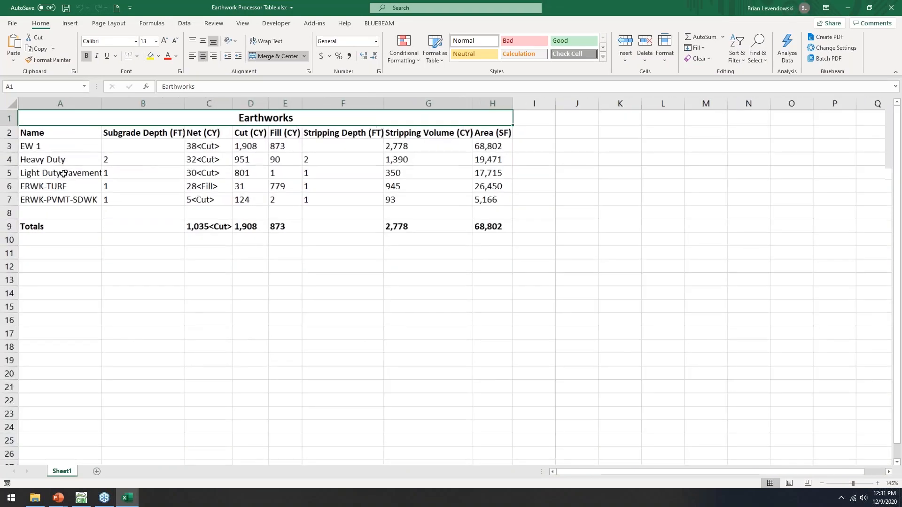
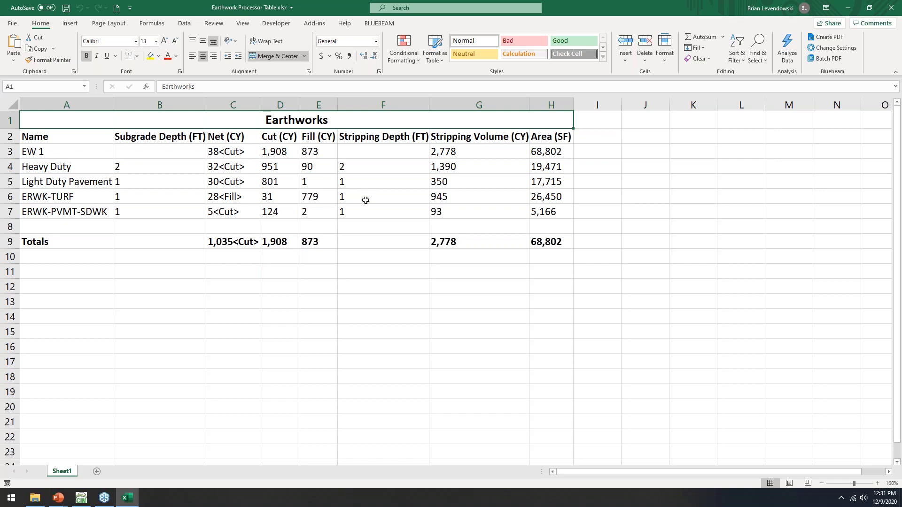
Step: Close the Earthwork Processor Table workbook and center the Earthworks table in the lower-right viewport
click(888, 8)
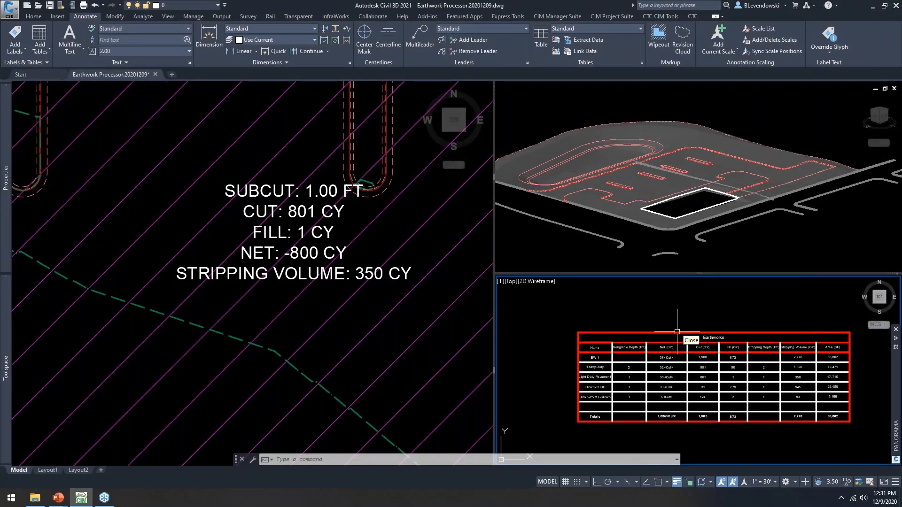
middle_drag(677, 332, 672, 321)
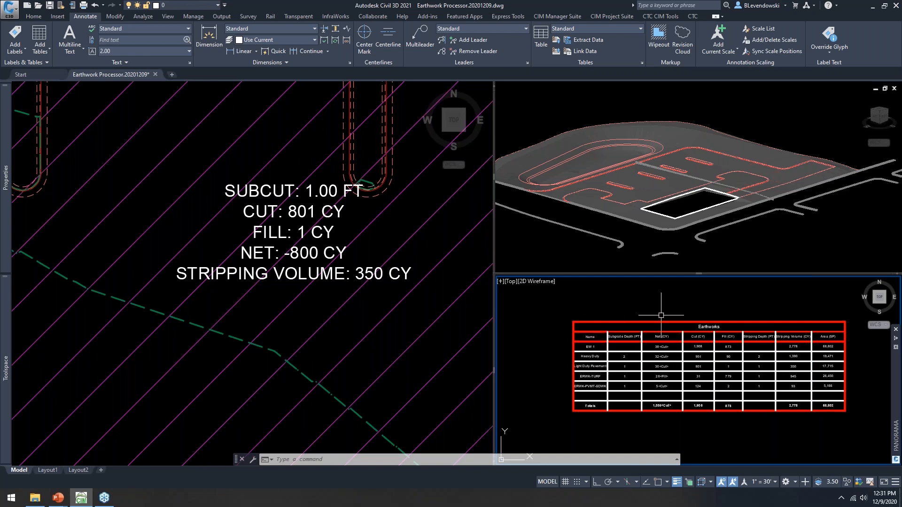
middle_drag(661, 315, 642, 320)
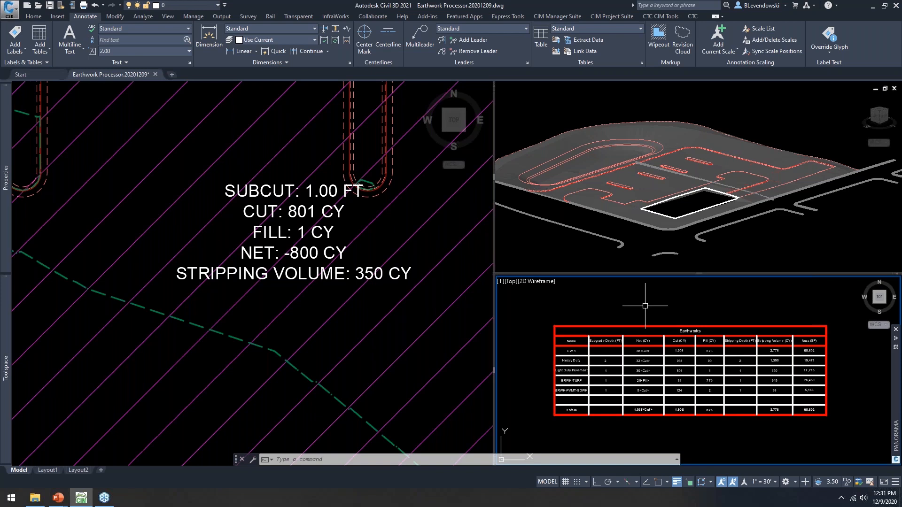
Step: Rerun EARTHPROC from the left plan view to reopen the Earthwork Processor on set EW 1
click(403, 233)
key(Escape)
key(Escape)
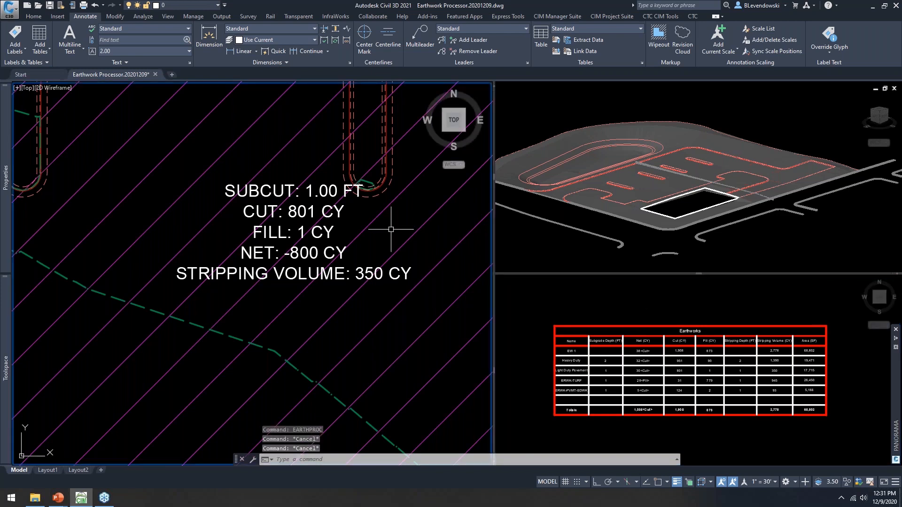
text(earthproc)
key(Return)
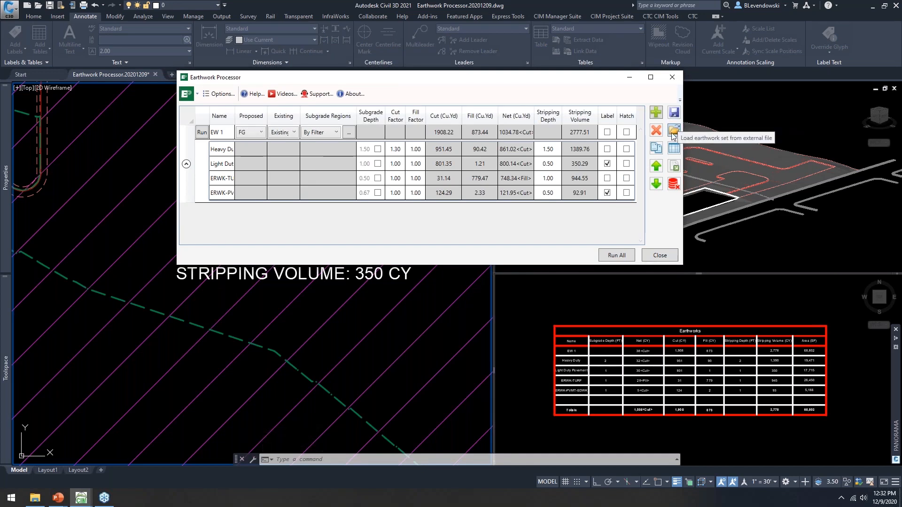
Step: Save earthwork set EW 1 to the Desktop as the JSON file 'EW 1'
click(250, 134)
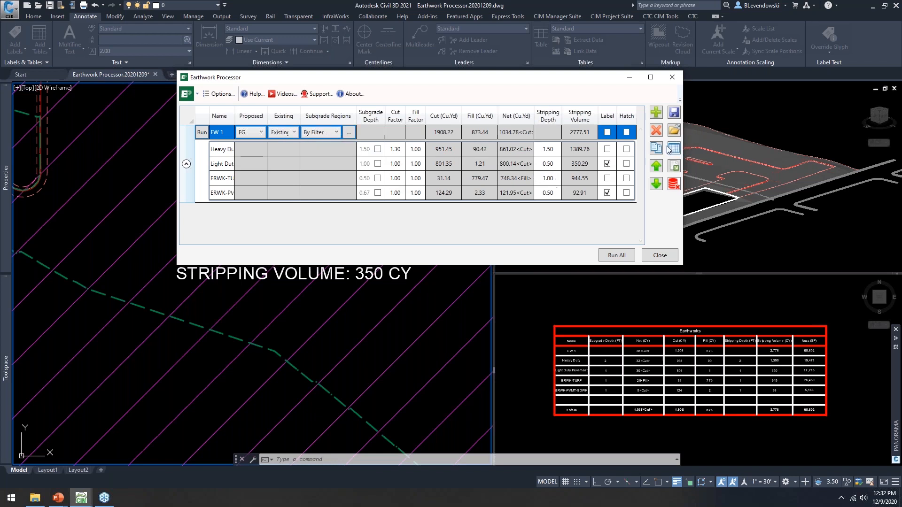
click(674, 112)
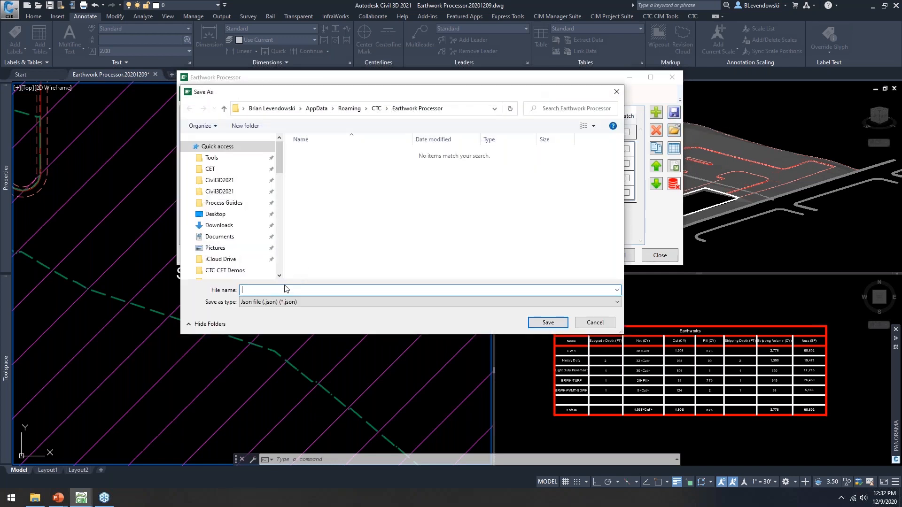
text(EW 1)
click(216, 215)
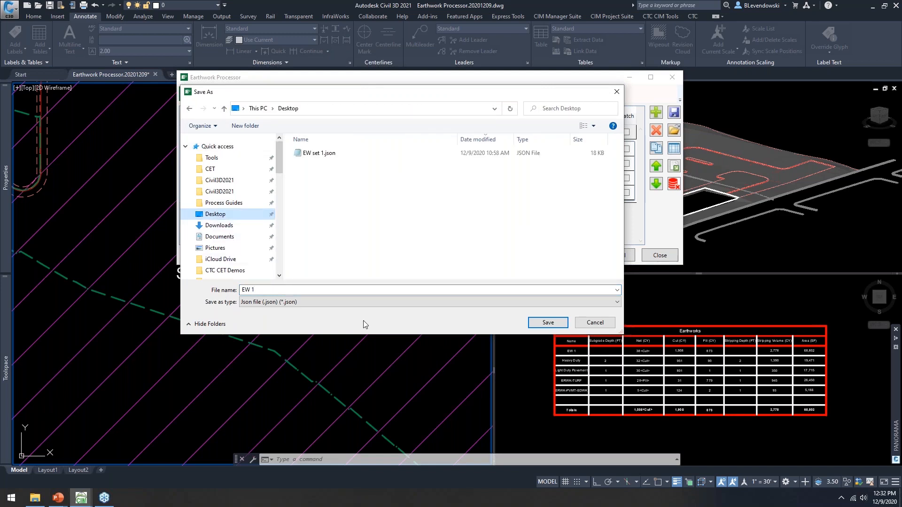
click(548, 322)
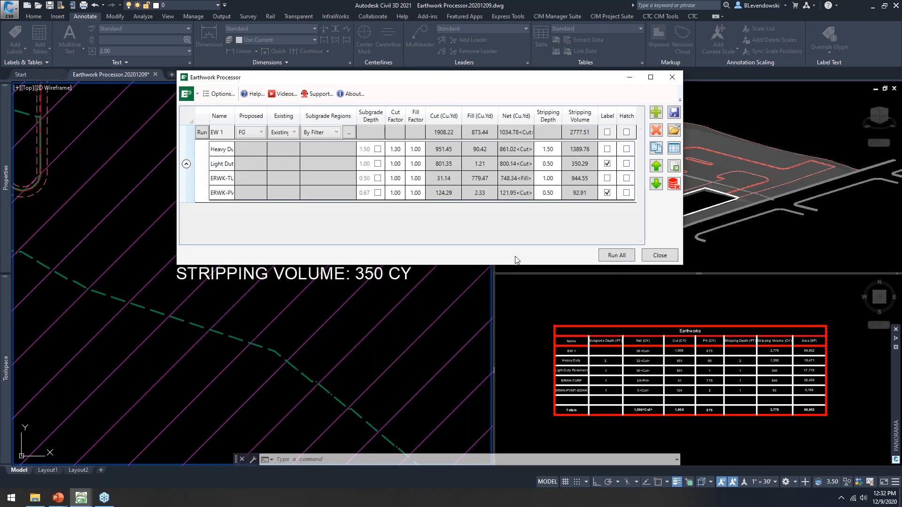
Step: Browse the load dialog to the Desktop, showing EW 1.json and EW set 1.json, and reposition it
click(674, 131)
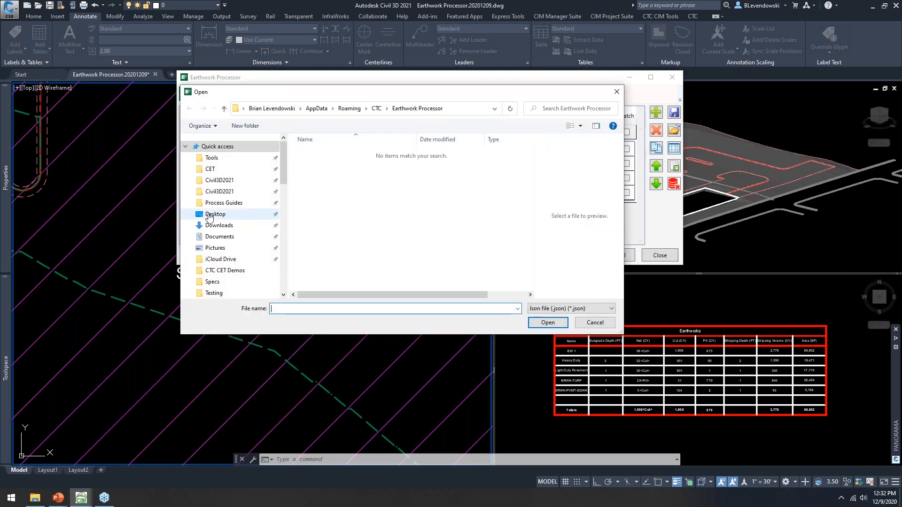
click(209, 215)
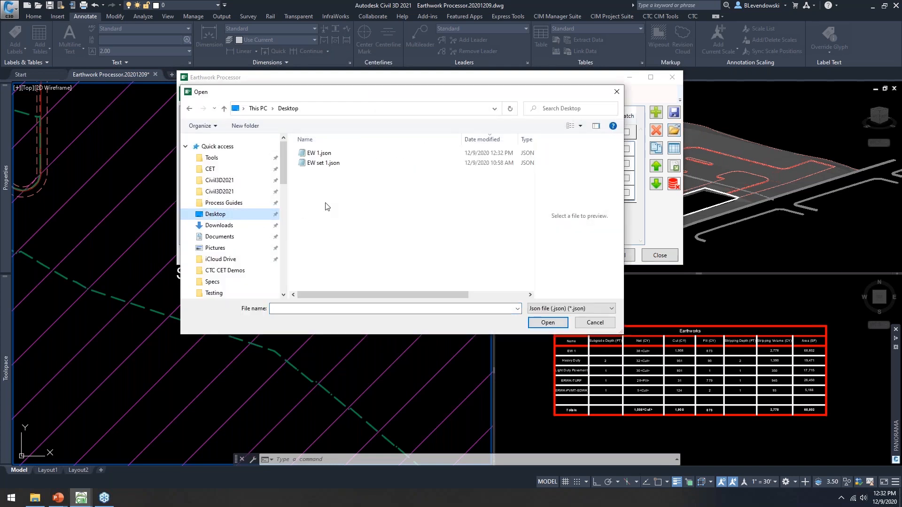
drag(387, 93, 401, 248)
click(284, 159)
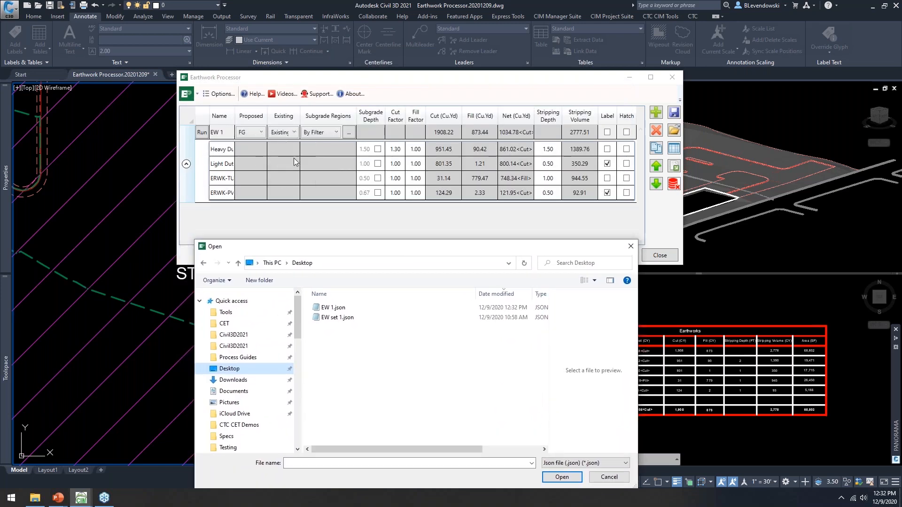
drag(400, 240, 405, 217)
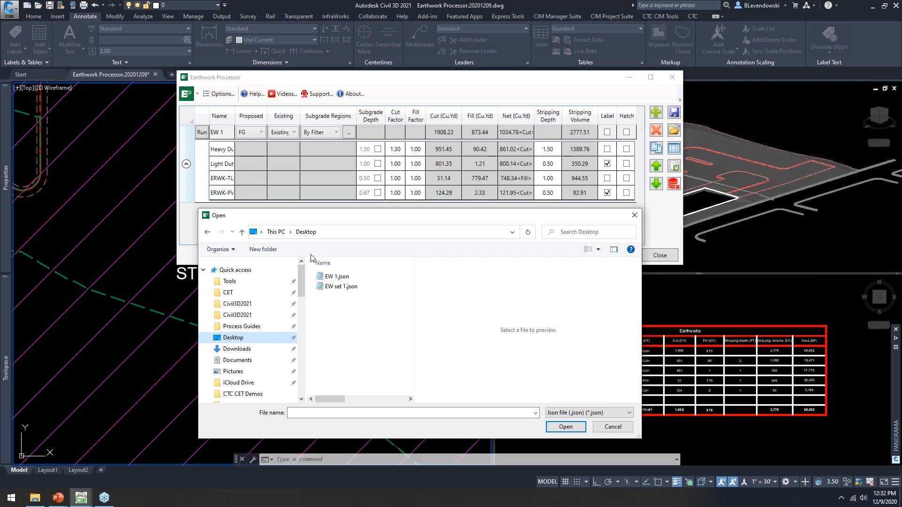
Step: Load EW set 1.json as set 'Set' and enlarge the grid to show its four out-of-date regions
click(340, 288)
double_click(339, 288)
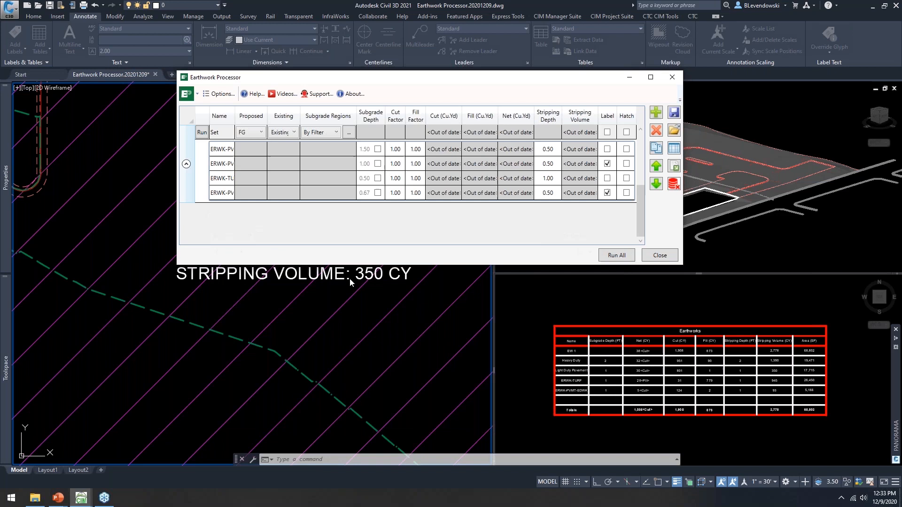
scroll(642, 216, up, 3)
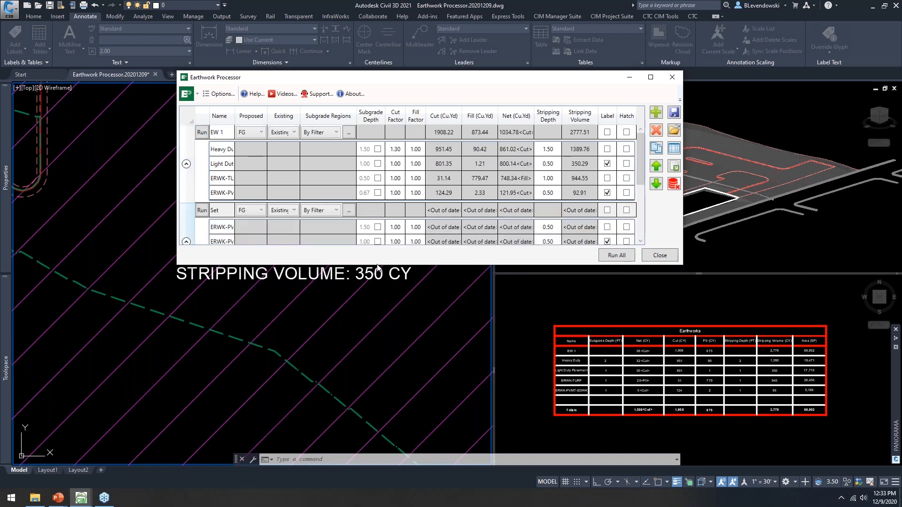
drag(375, 264, 368, 319)
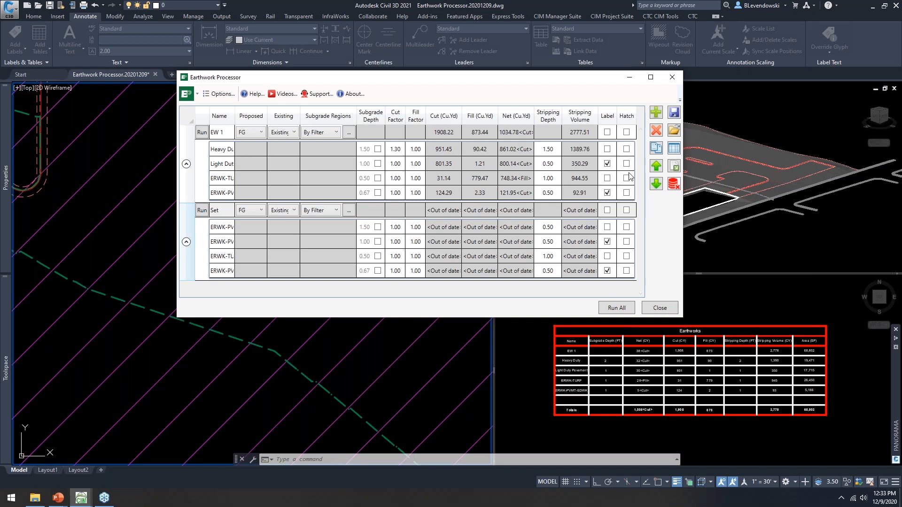
Step: Close the Earthwork Processor, inspect the labelled, hatched pads, and switch to the PowerPoint slide show
click(659, 308)
scroll(402, 224, down, 6)
scroll(361, 235, up, 2)
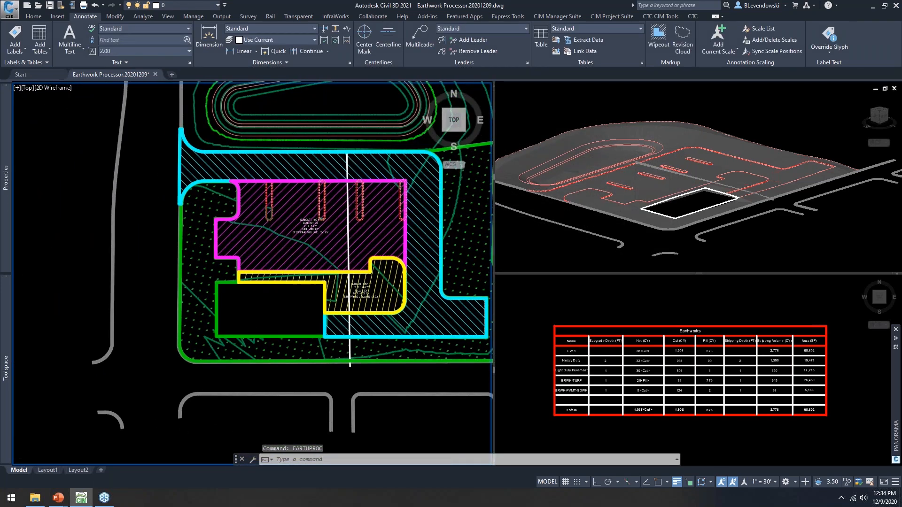
scroll(371, 271, up, 2)
middle_drag(359, 204, 350, 244)
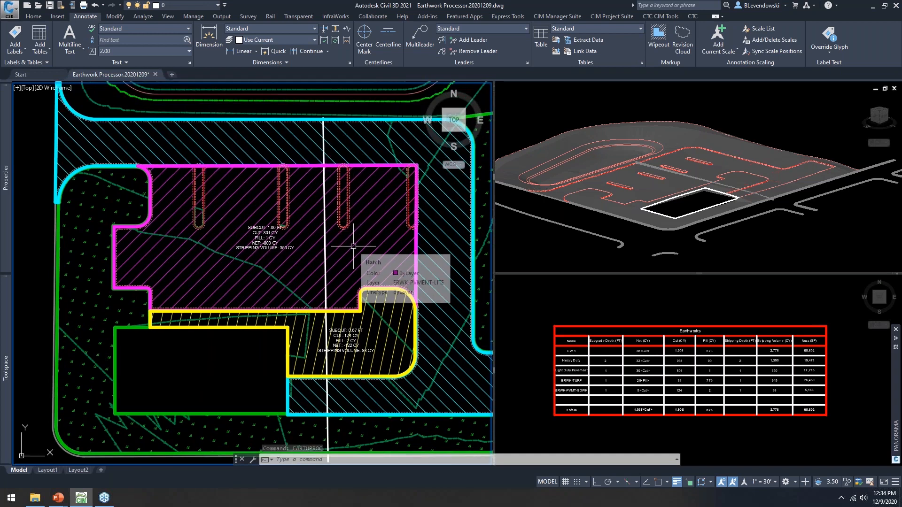
key(Escape)
key(Escape)
key(Escape)
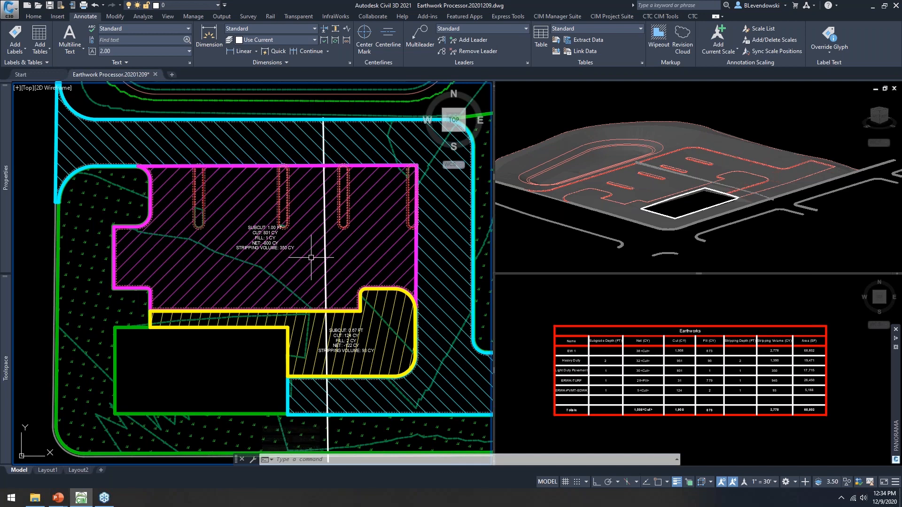
key(alt+Tab)
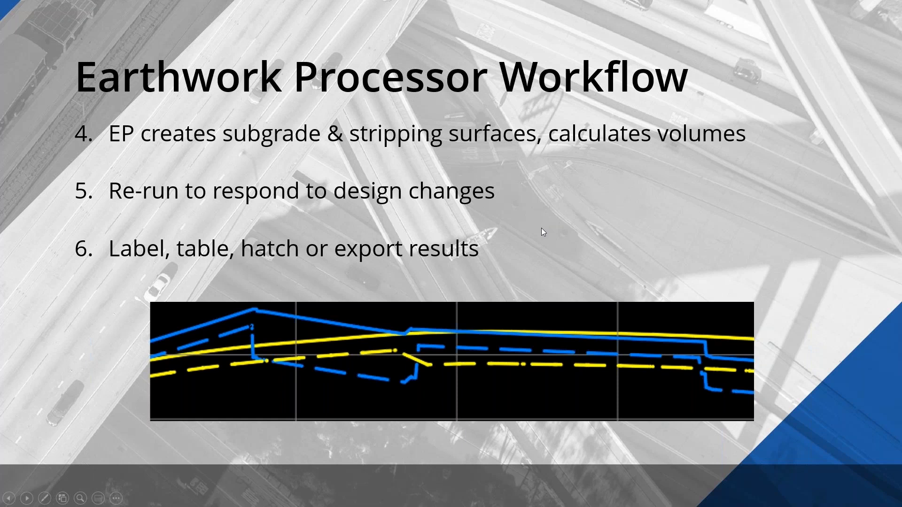
Step: Advance the slide show to the 'How do I get it?' slide
key(Right)
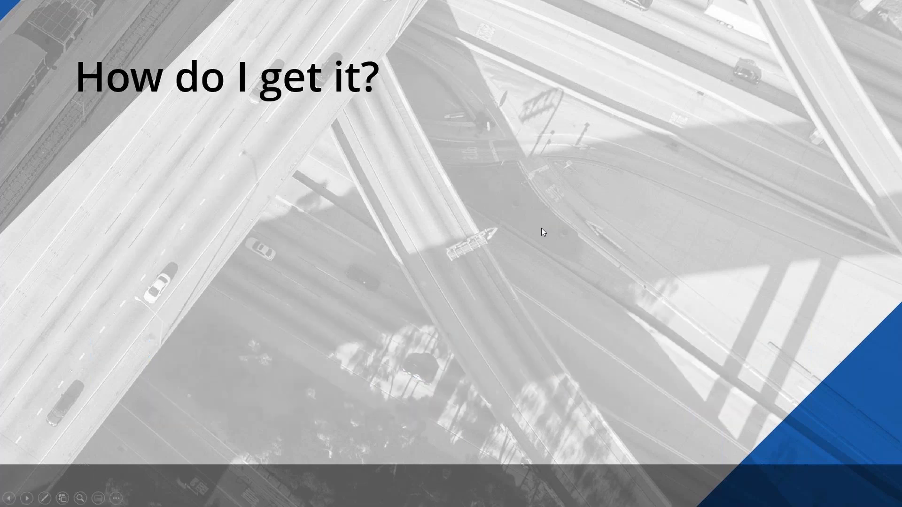